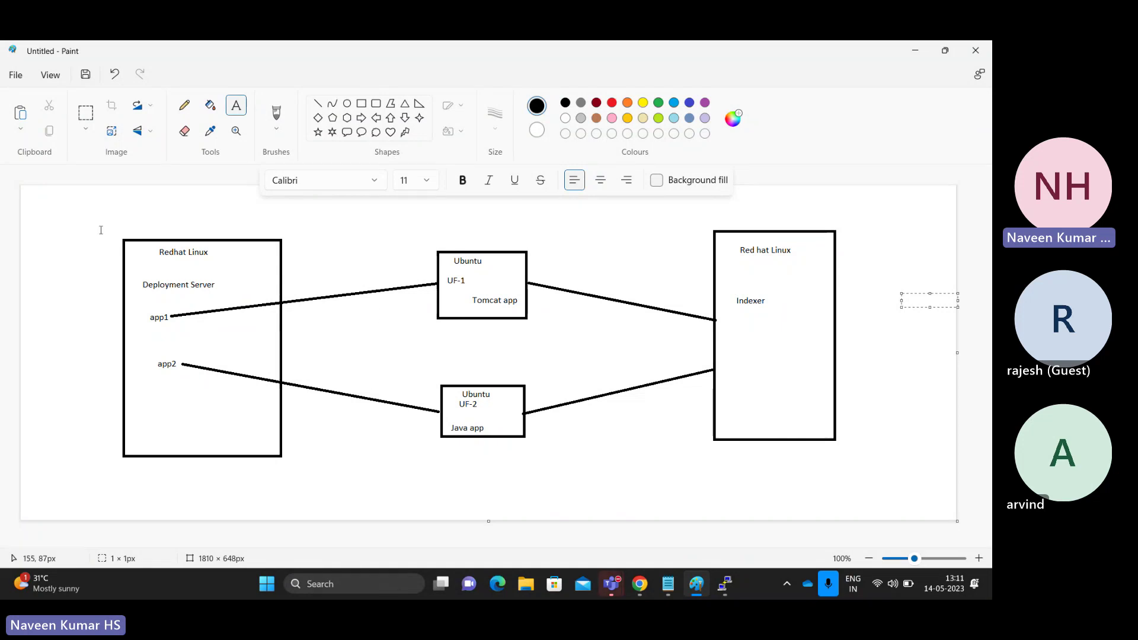
- Outline the deployment server, indexer and UF-1 forwarder boxes on the architecture diagram
left_click_drag(100, 229, 305, 473)
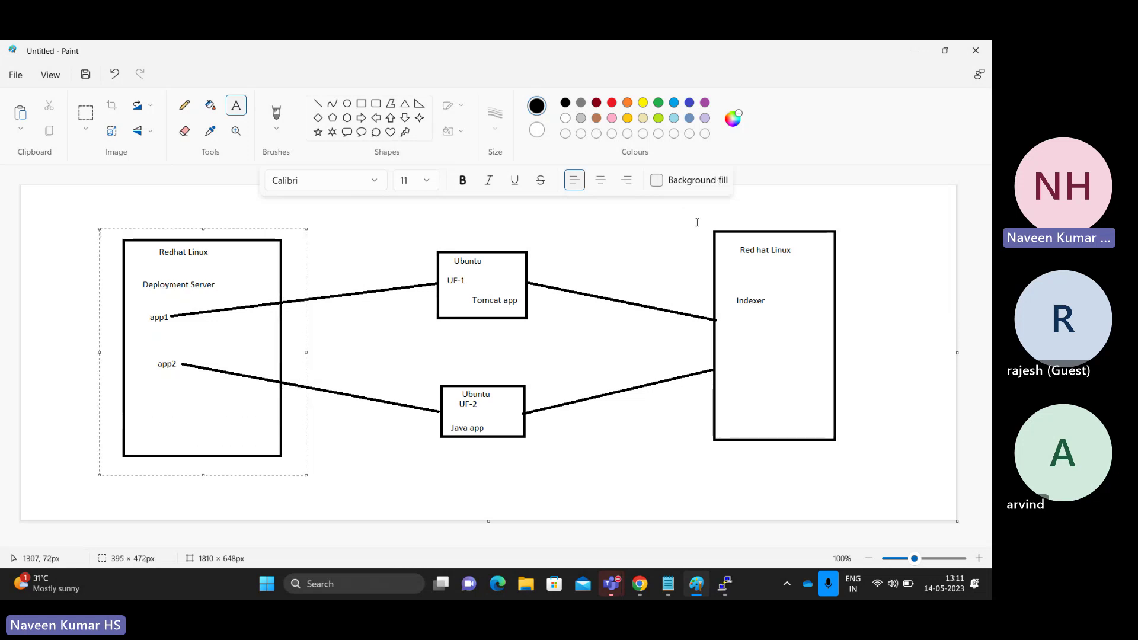
left_click_drag(701, 218, 876, 470)
left_click_drag(401, 235, 558, 330)
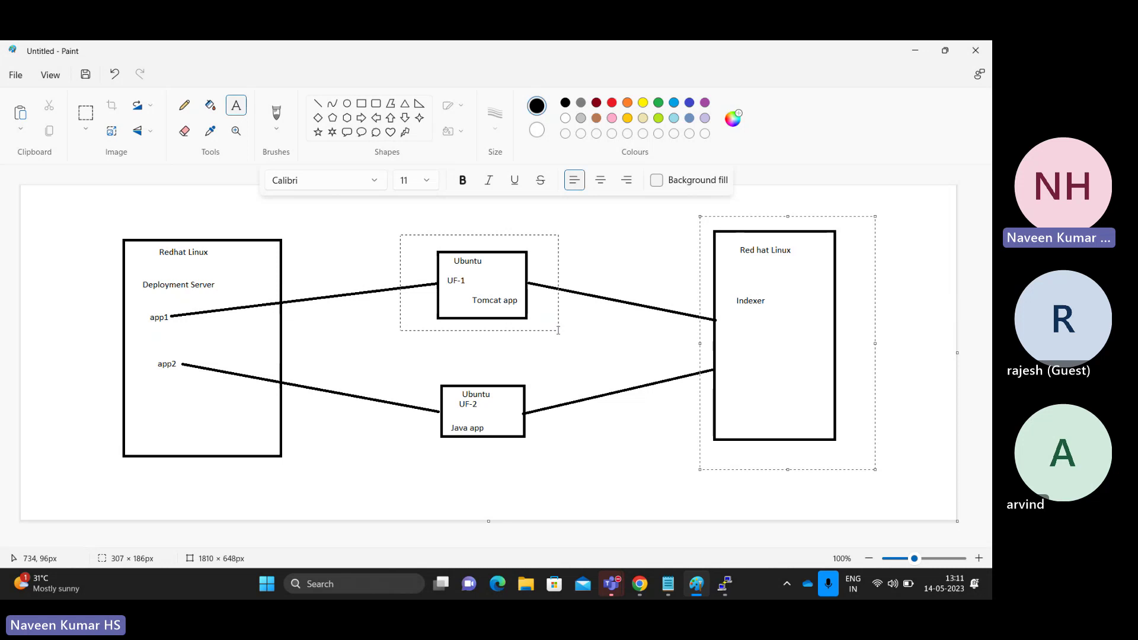
left_click_drag(558, 330, 560, 332)
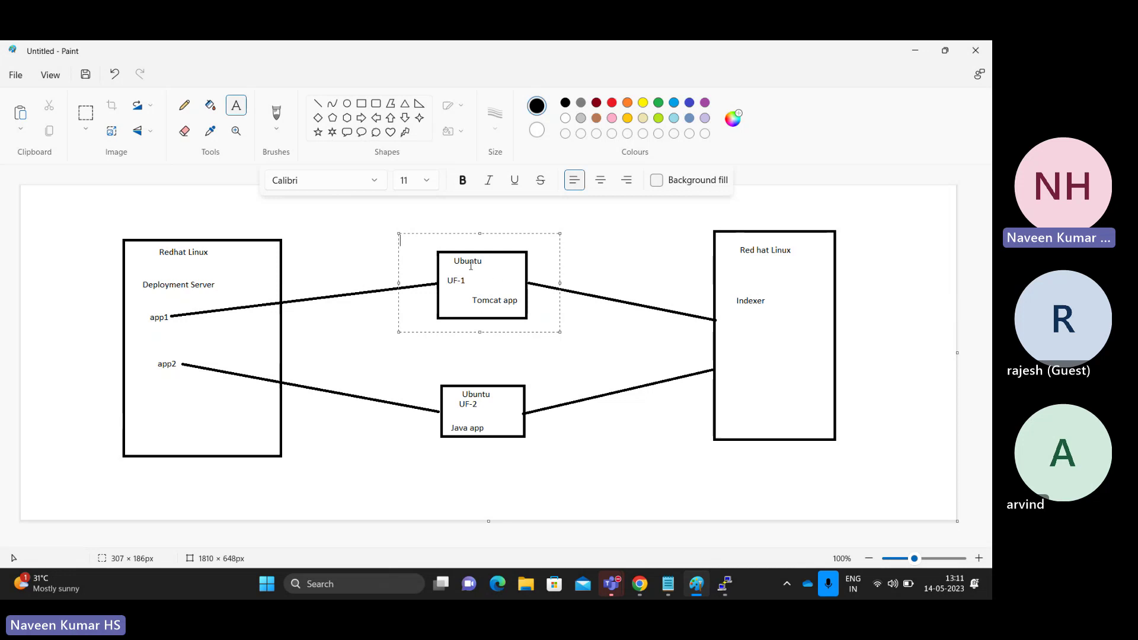
left_click(758, 298)
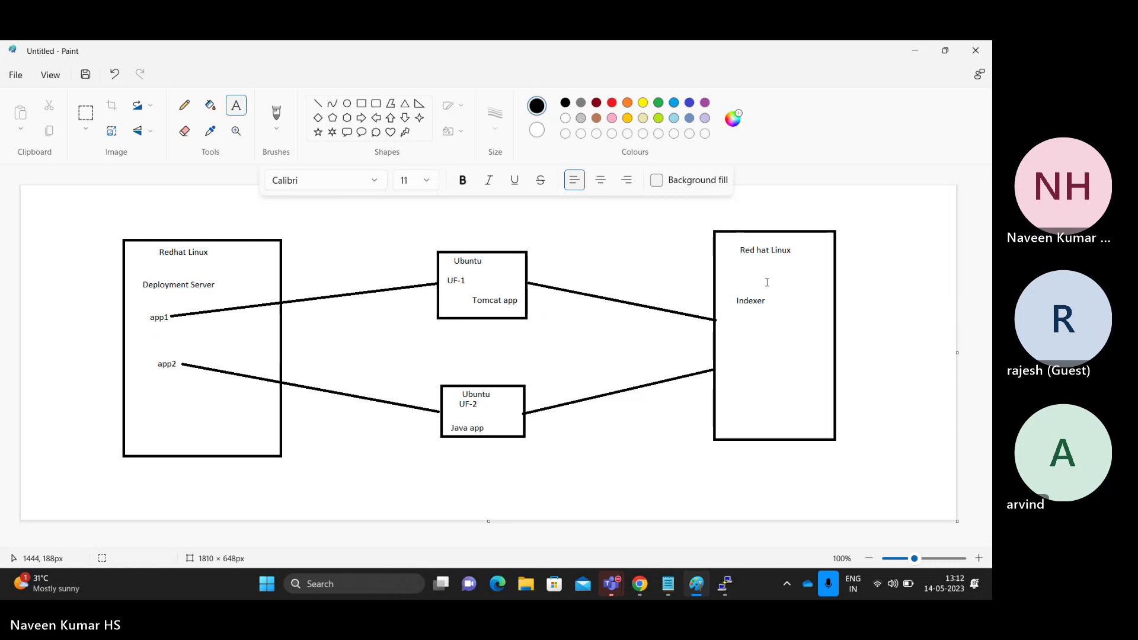
- Bring the splunk-UF-1 forwarder PuTTY terminal to the front
key("alt+Tab")
key("Escape")
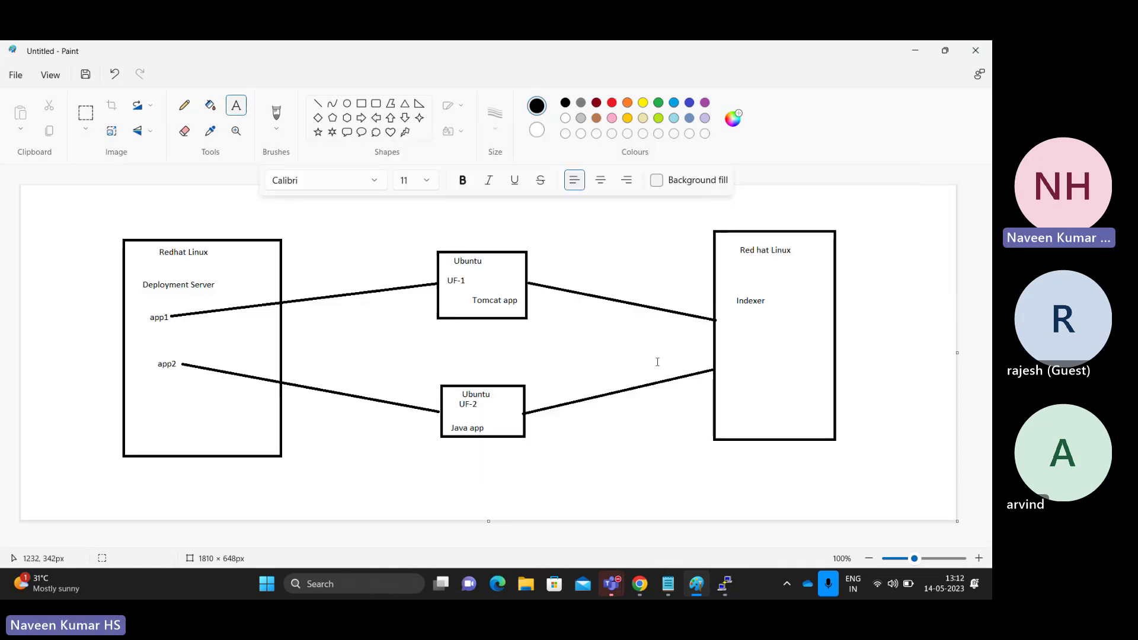
mouse_move(647, 590)
mouse_move(727, 583)
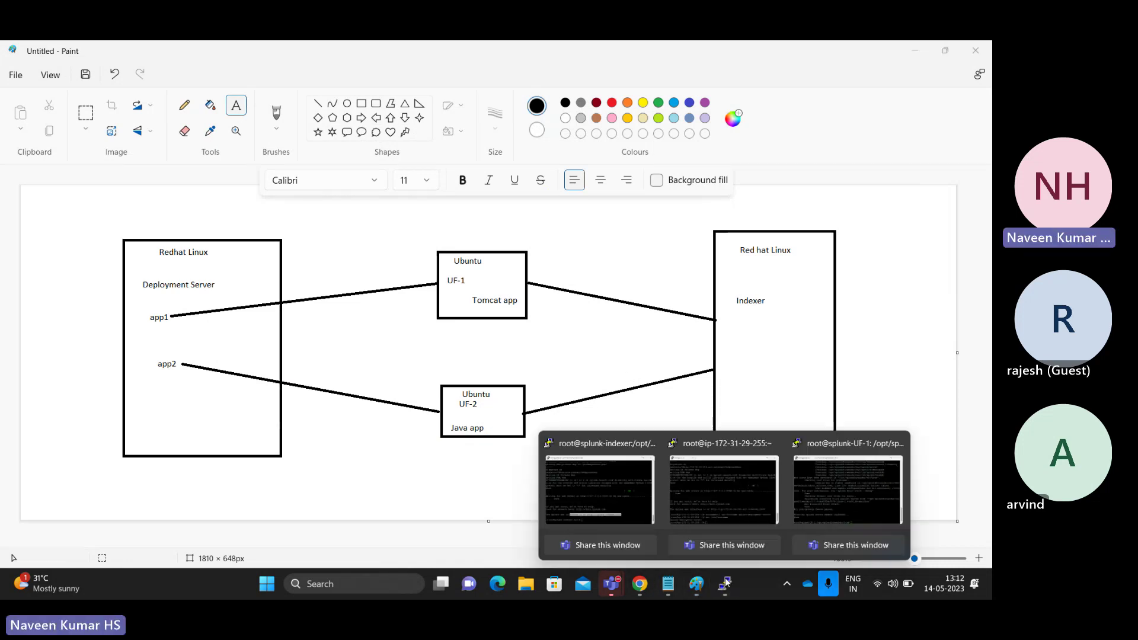
left_click(830, 484)
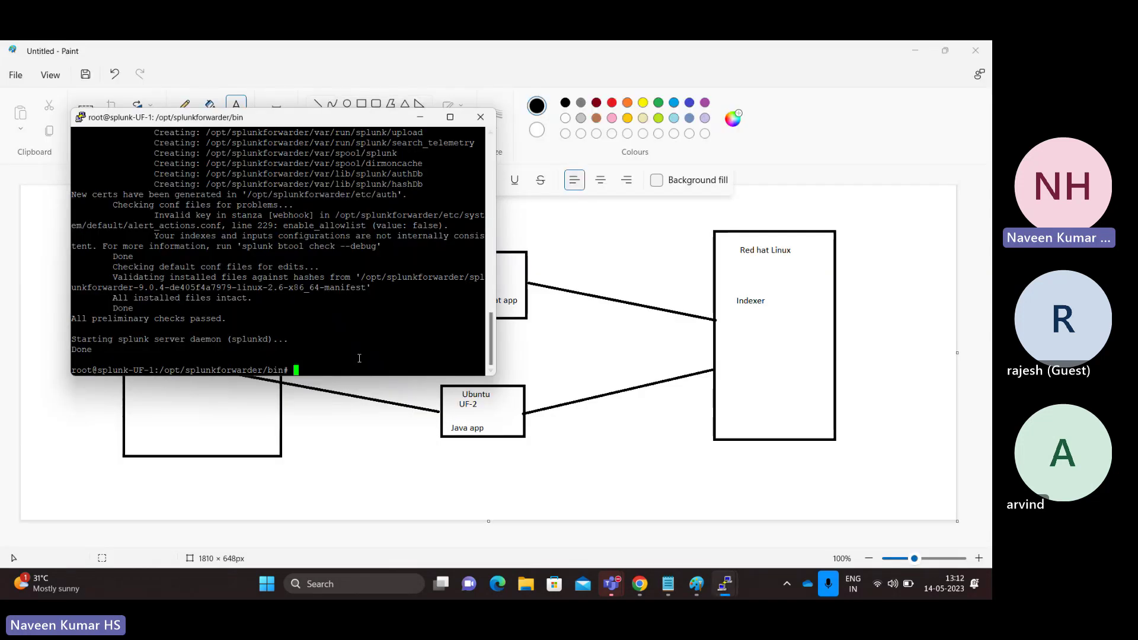
- Clear the terminal, change into /var/log and list its files
type("clear")
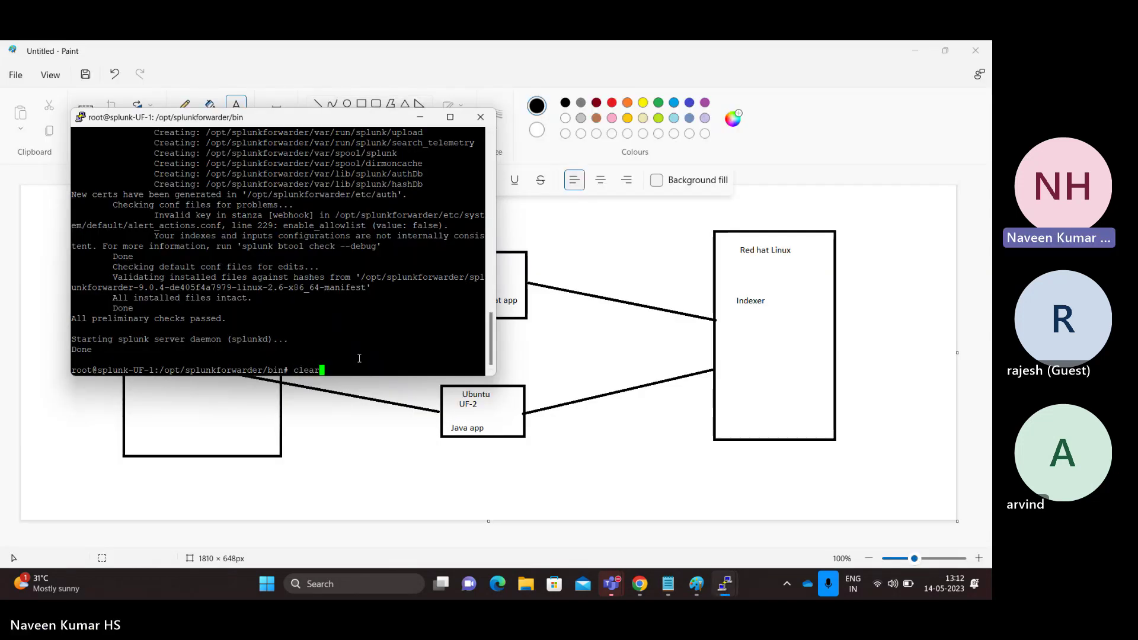
key("Return")
type("cd")
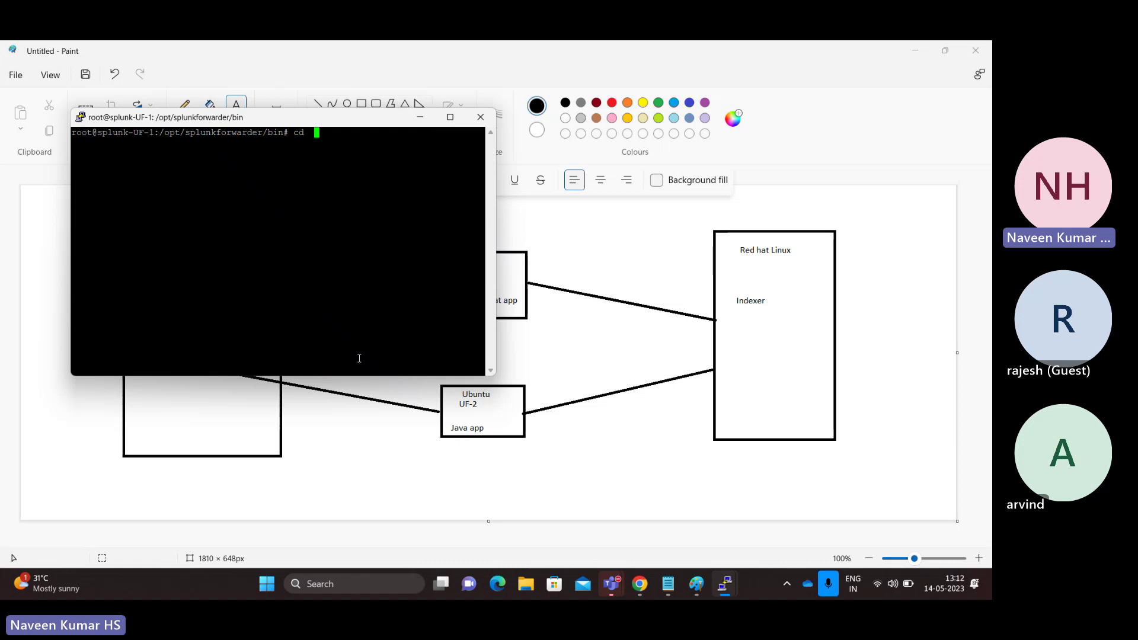
key("Return")
type("cd")
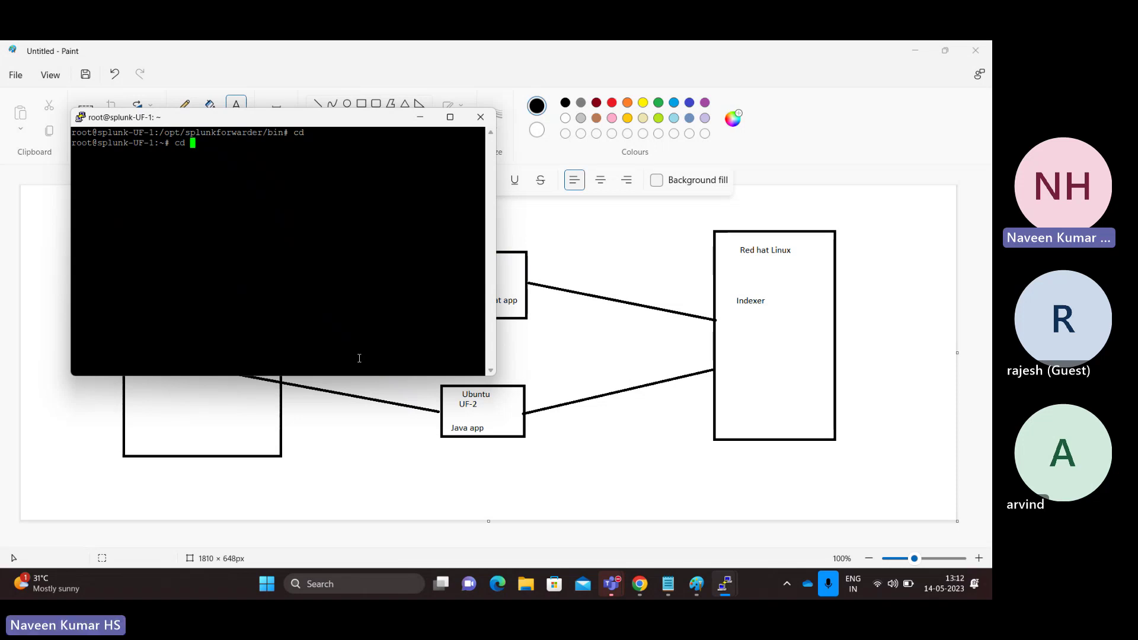
type("/var/log/")
key("Return")
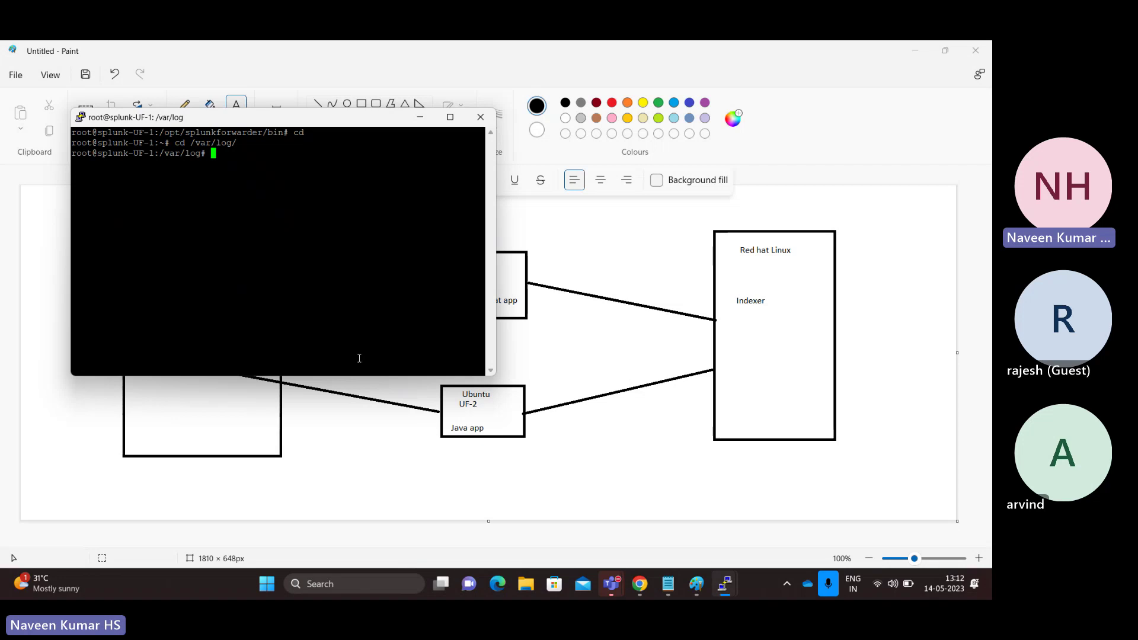
type("ls")
key("Return")
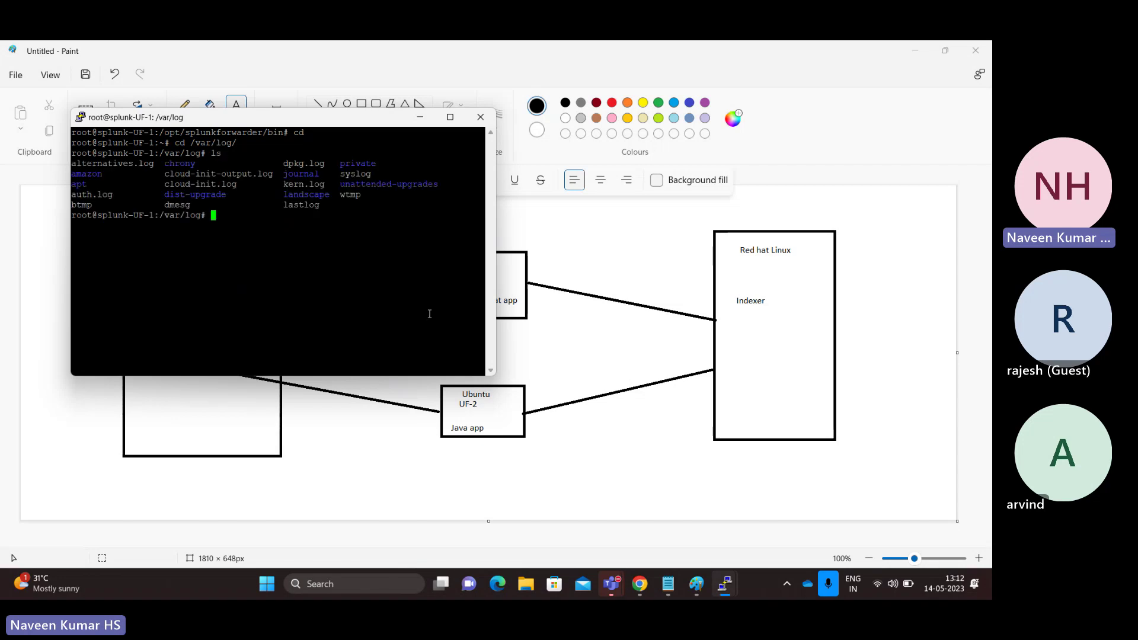
- Point out lastlog in the listing and begin the vi test.log command
double_click(302, 206)
left_click(260, 214)
type("vi test")
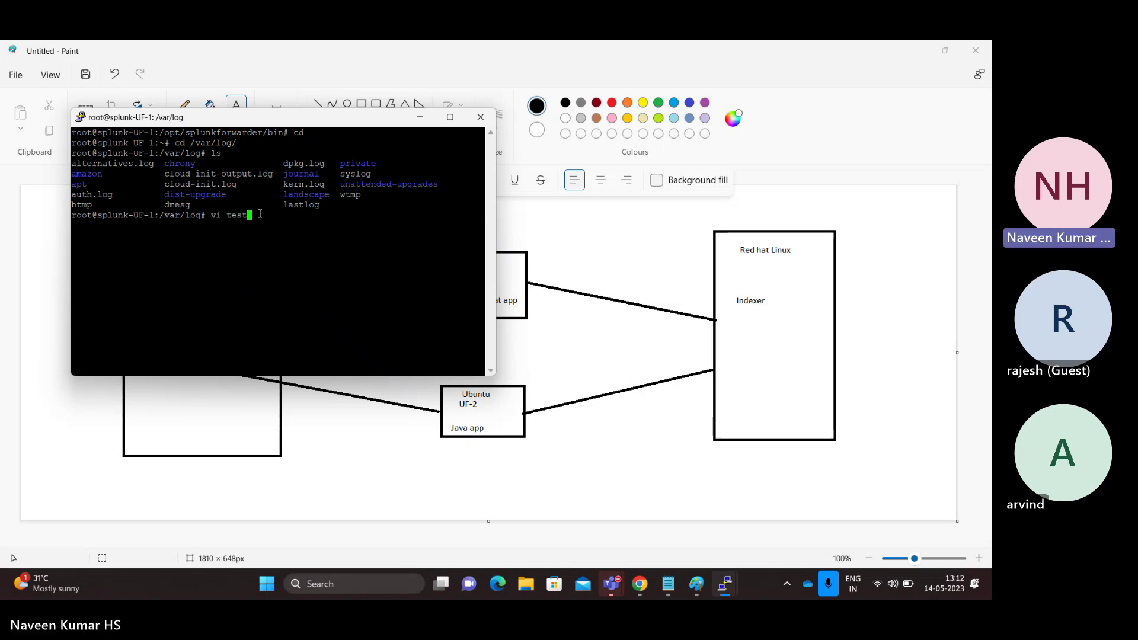
type(".log")
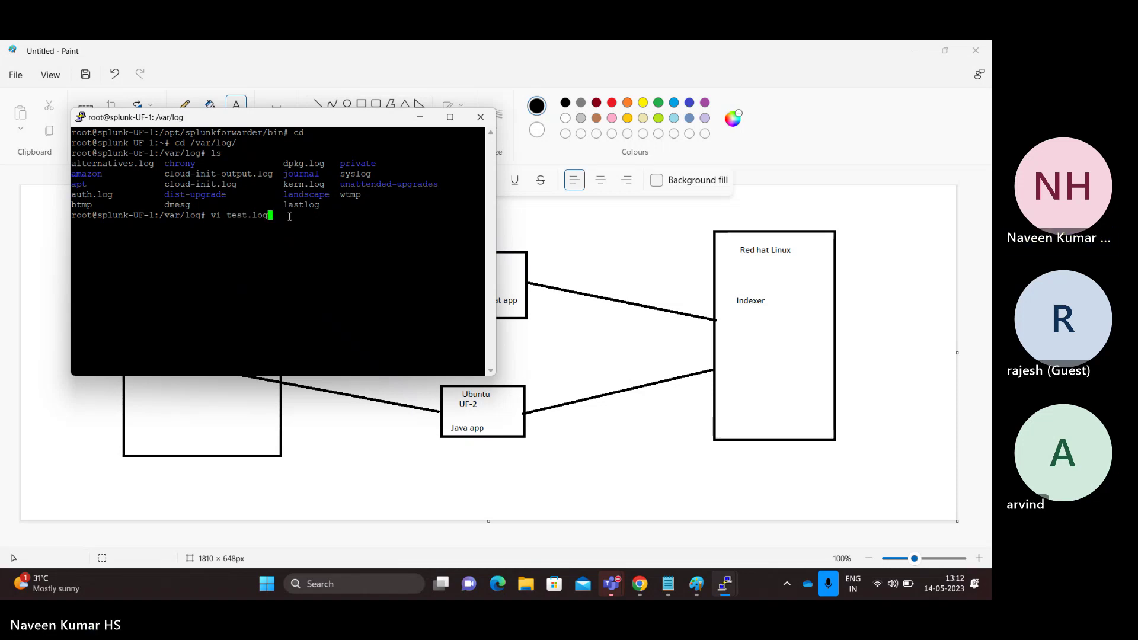
- Write 'Log ingestion via Universal Forwarder to Indexer !!!!' into test.log and save with :wq
key("Return")
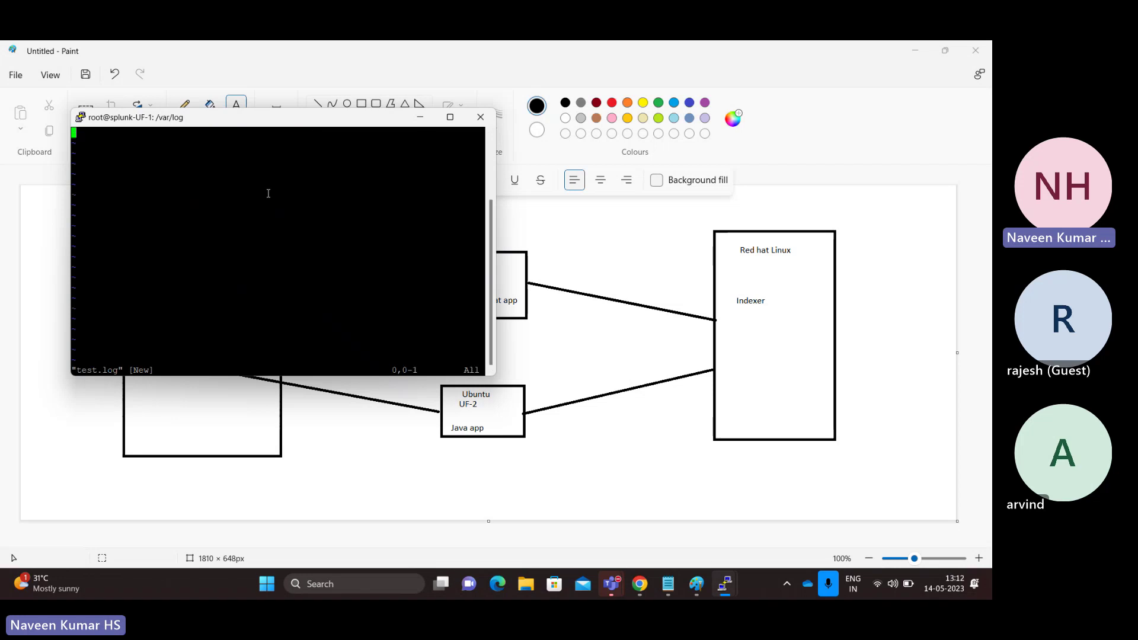
key("i")
type("THis")
key("BackSpace")
key("BackSpace")
key("BackSpace")
key("BackSpace")
key("BackSpace")
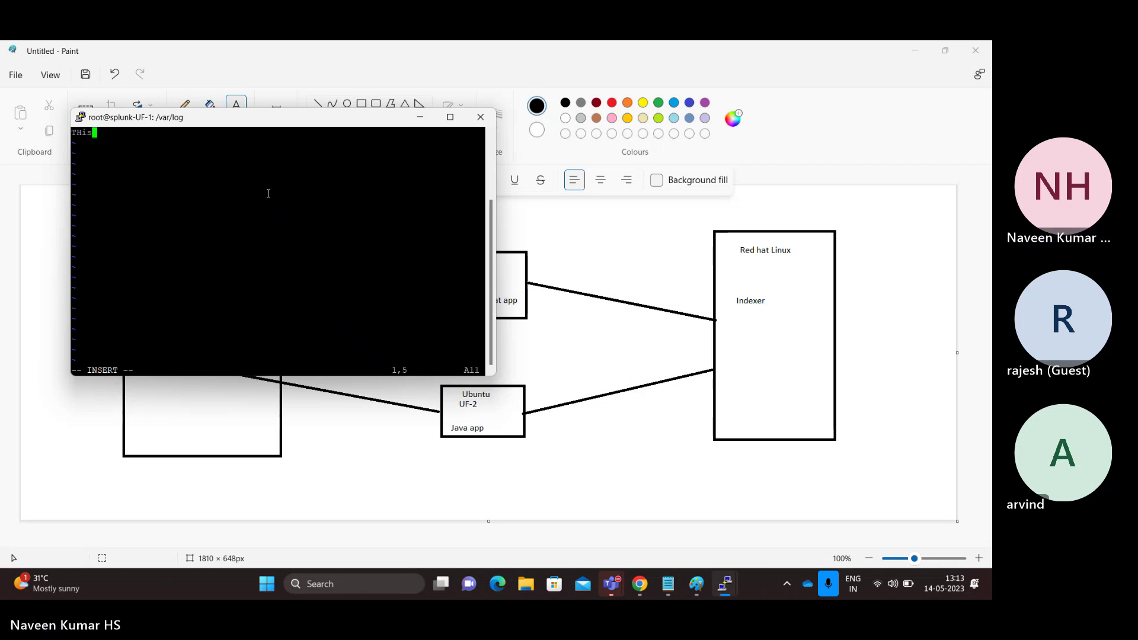
type("Log ingestion via ")
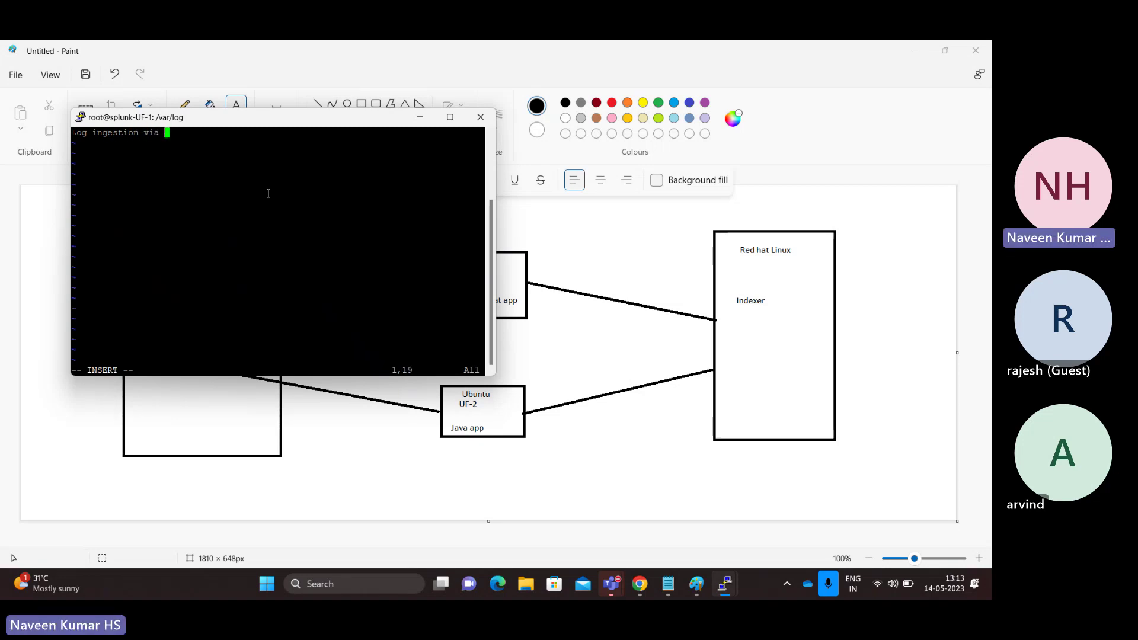
type("Universal Forw")
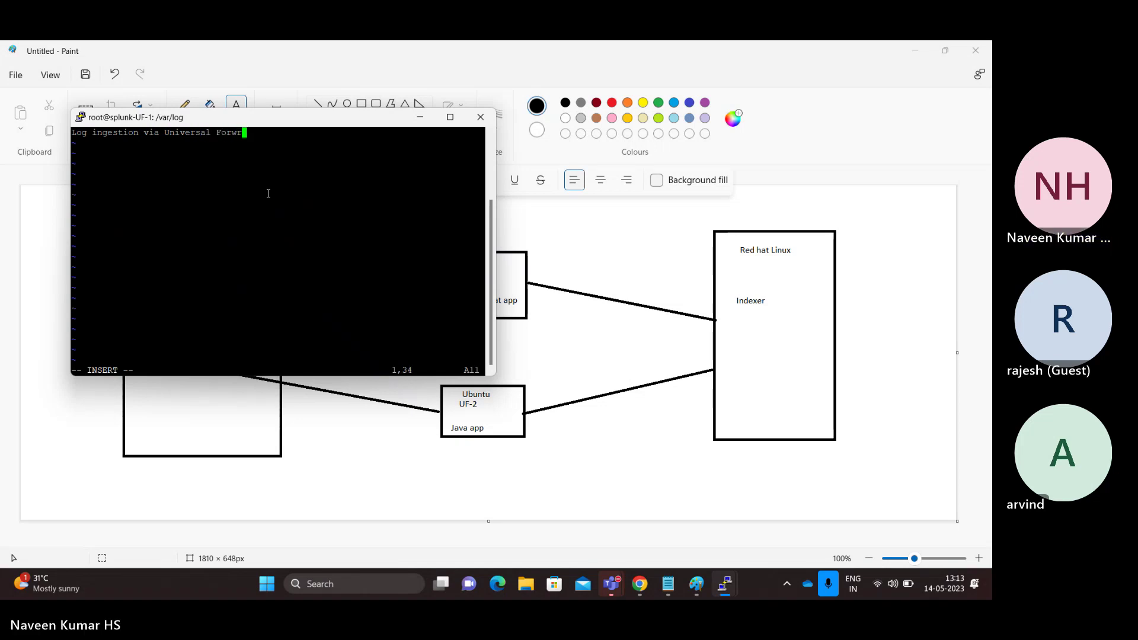
type("arder ")
type("!!!")
key("BackSpace")
key("BackSpace")
key("BackSpace")
type("to Indexer !!!!")
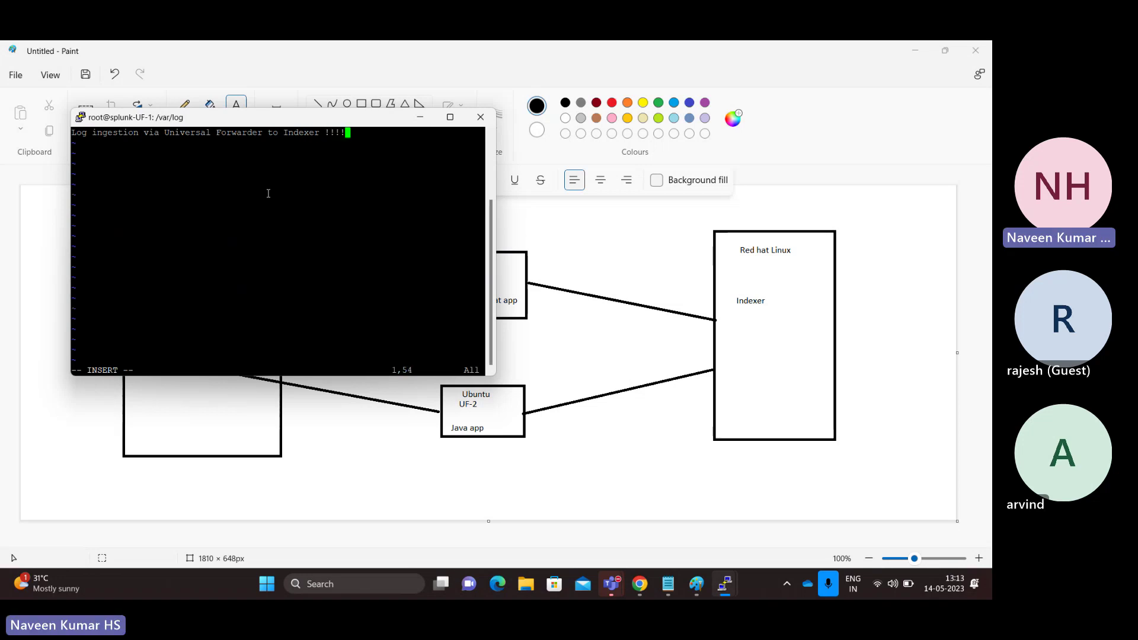
key("Escape")
type(":wq")
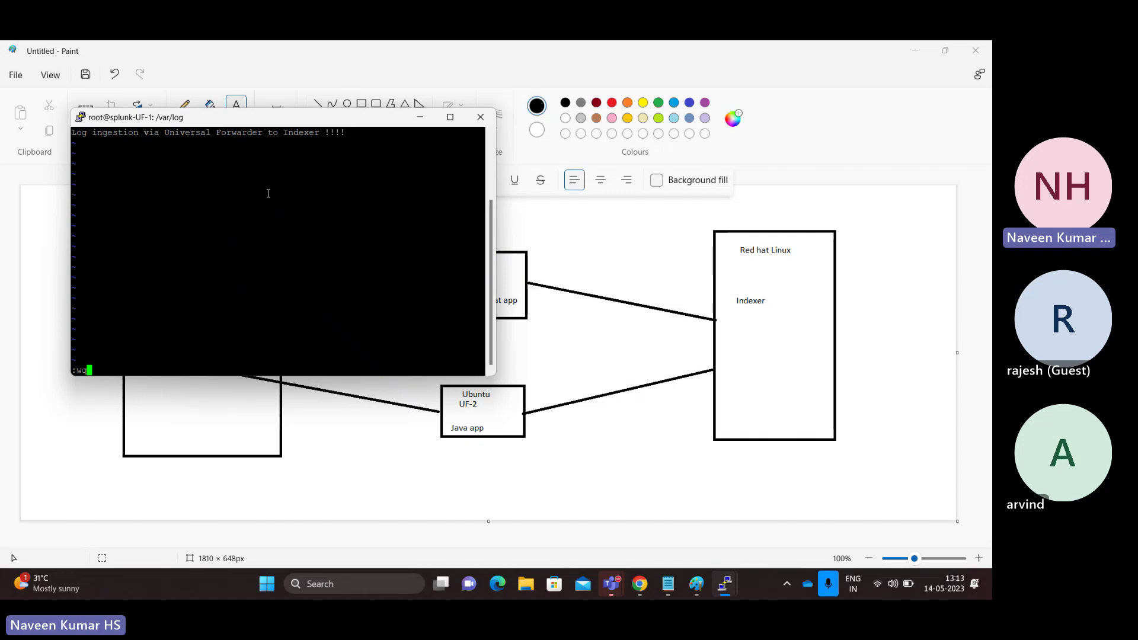
key("Return")
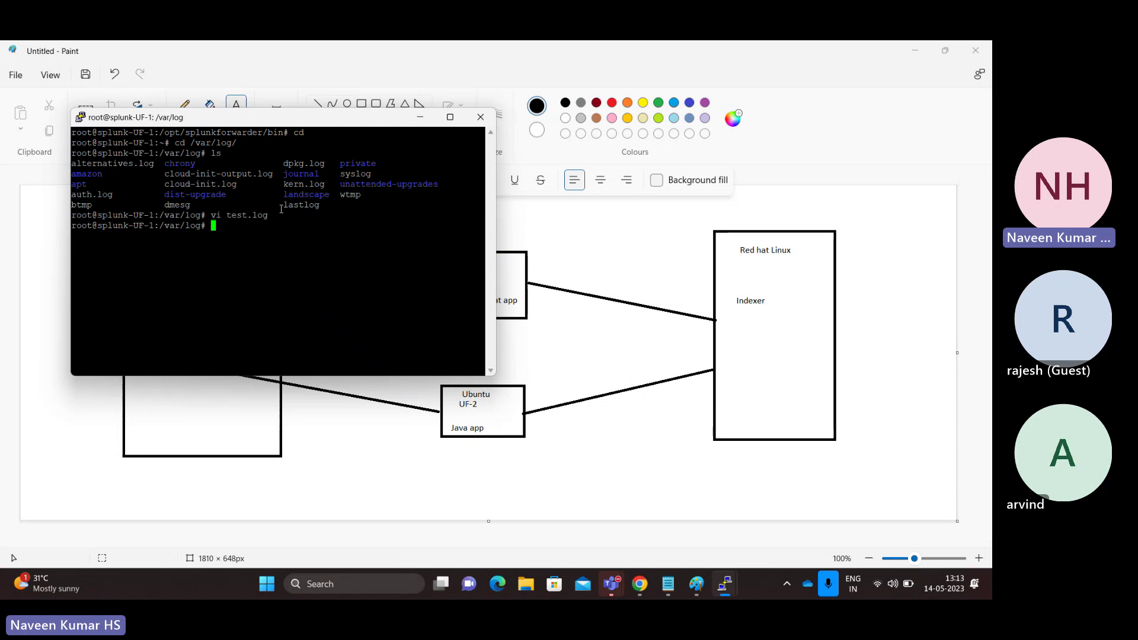
- Run ls in /var/log and highlight the new test.log in the output
type("ls")
key("Return")
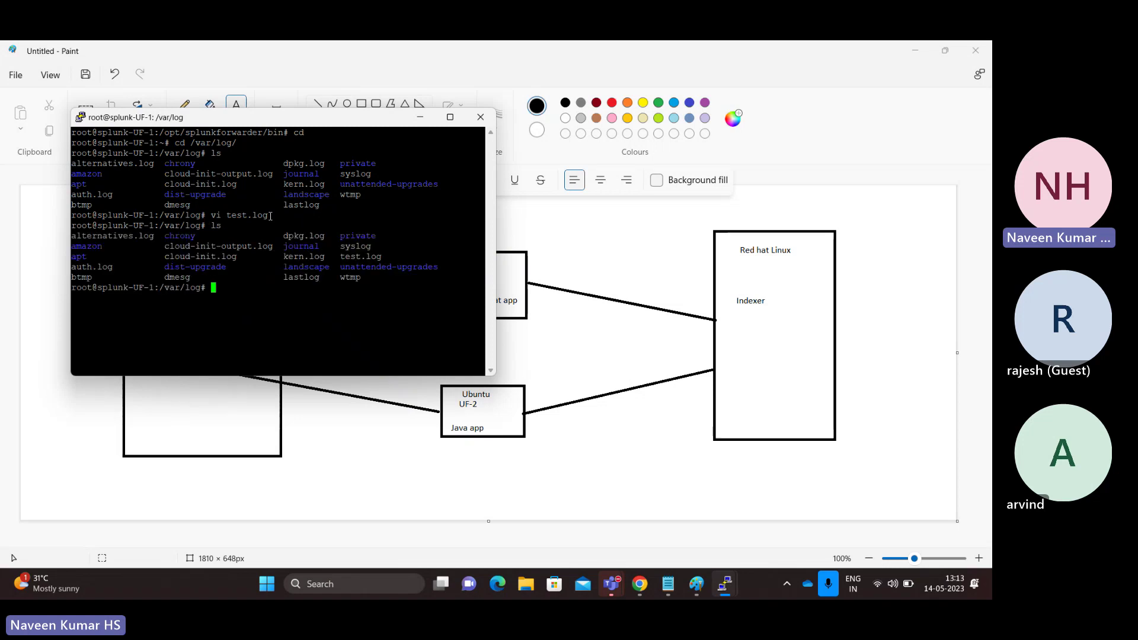
double_click(356, 259)
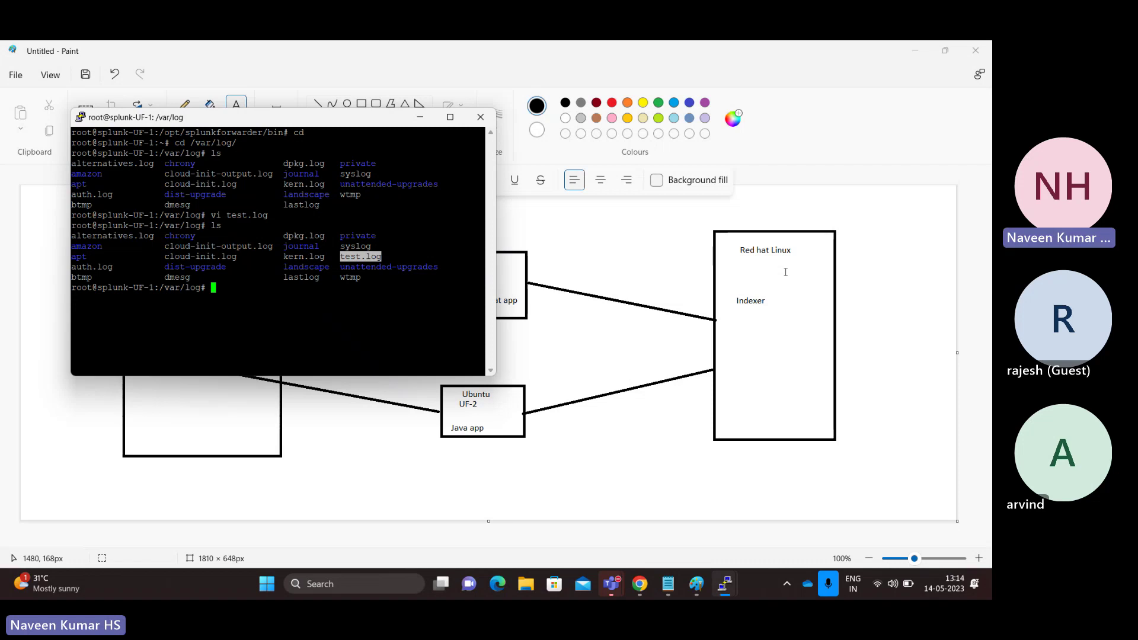
double_click(375, 262)
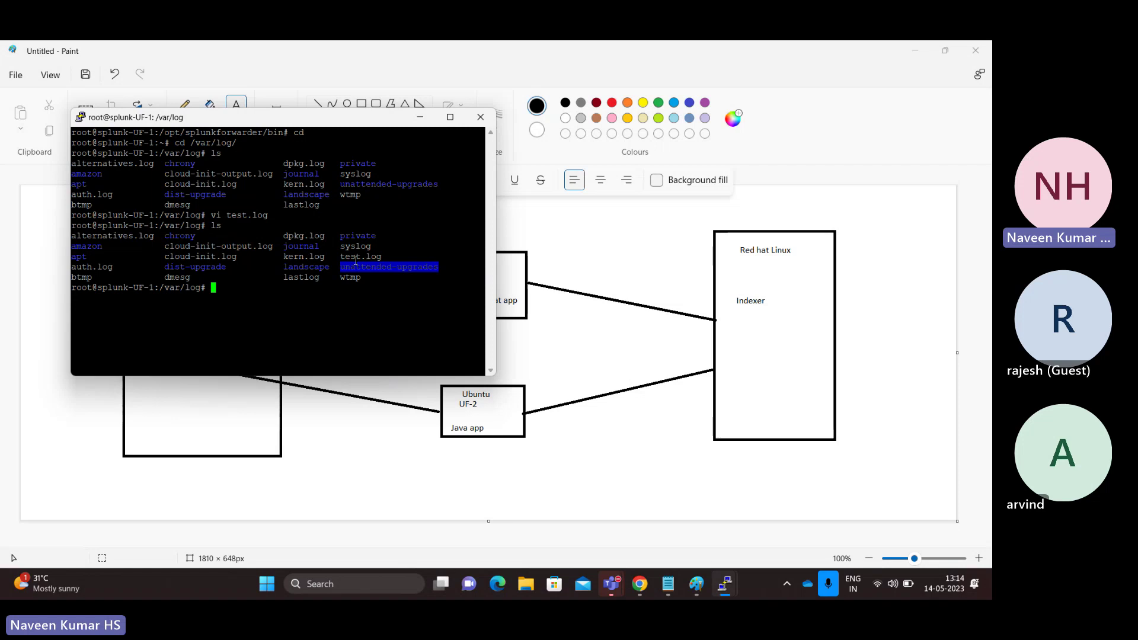
double_click(359, 257)
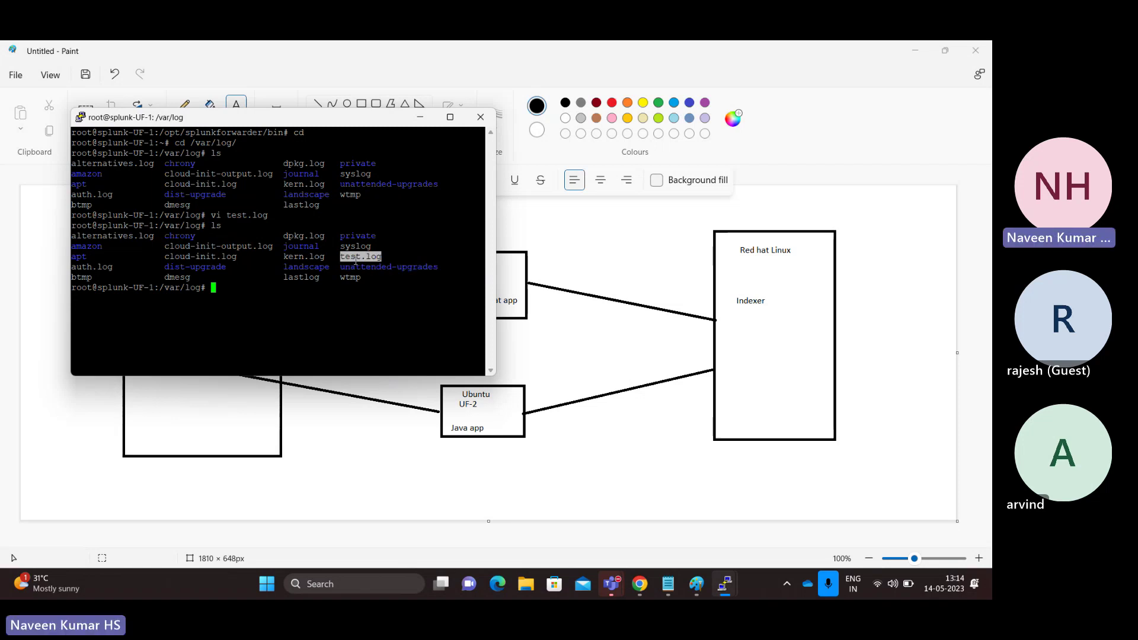
left_click(328, 308)
- Review the outputs.conf tcpout address and inputs.conf monitor path and index test in the notes
left_click(674, 584)
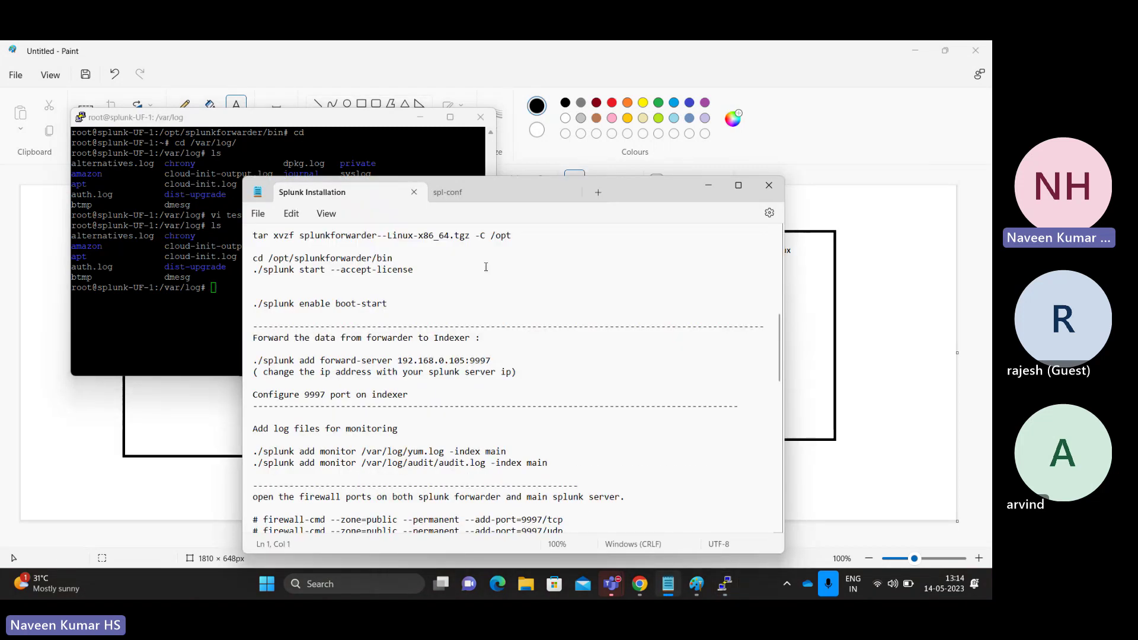
left_click(458, 196)
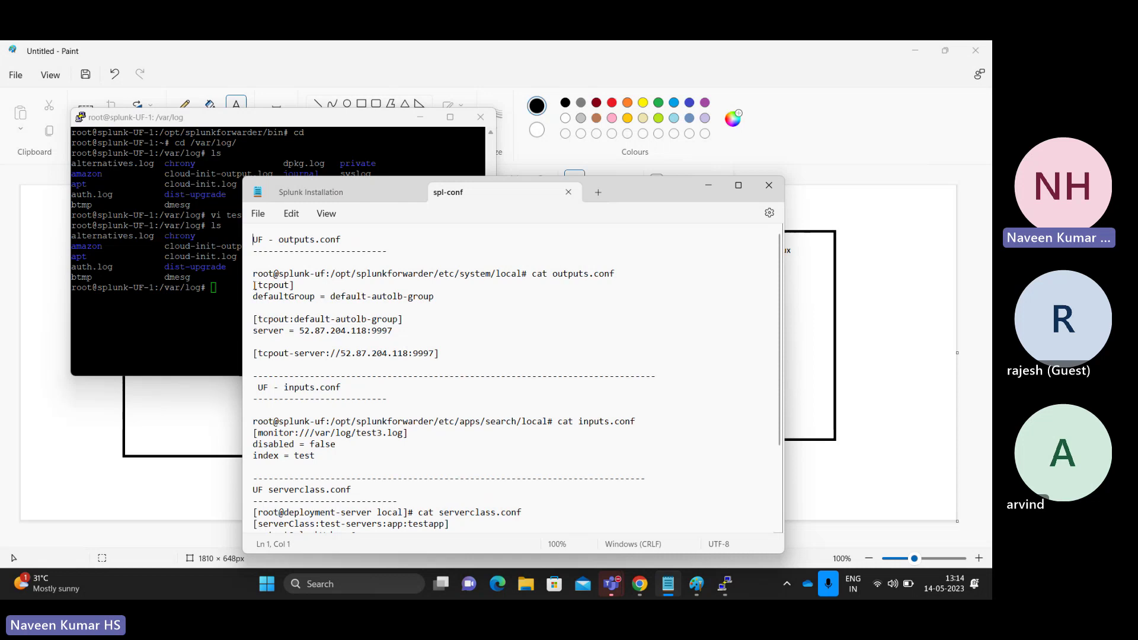
left_click_drag(254, 286, 447, 352)
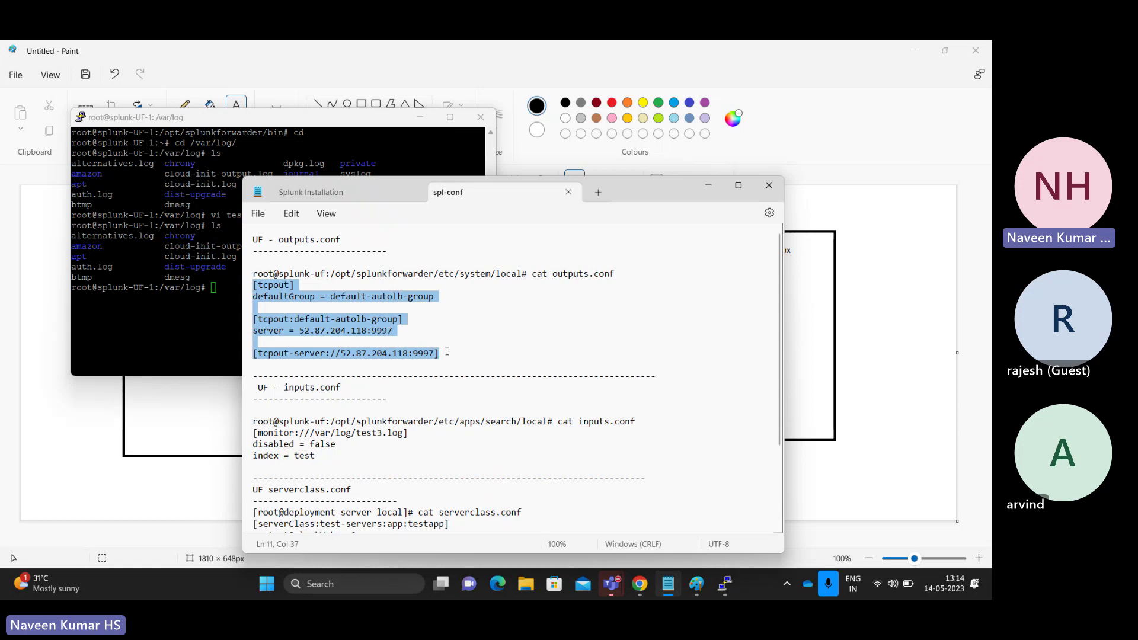
double_click(402, 354)
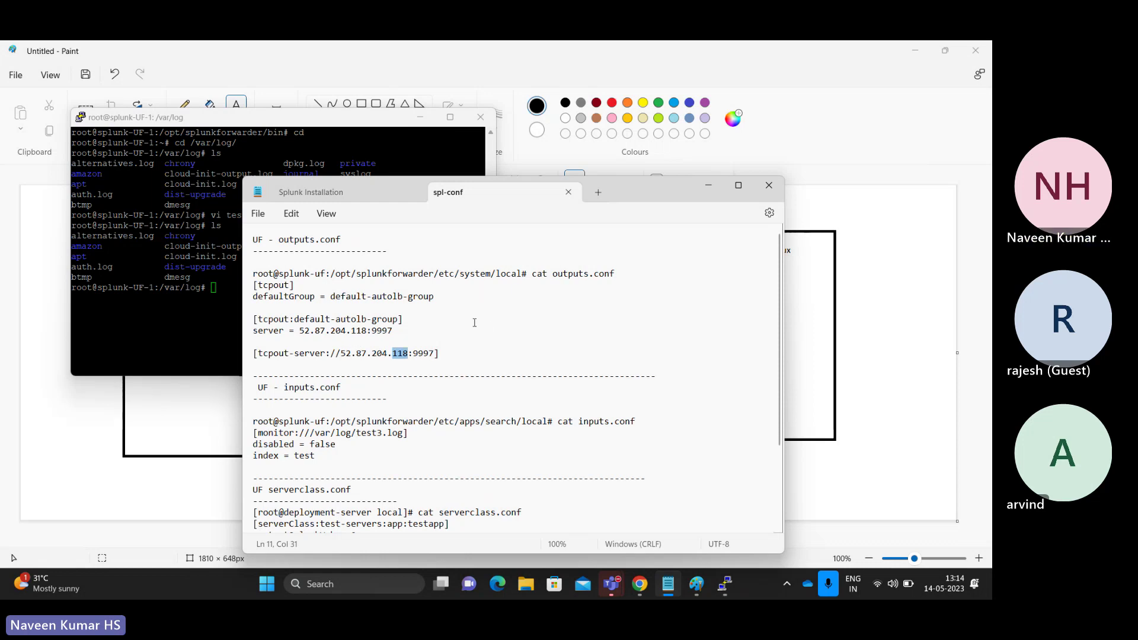
double_click(307, 389)
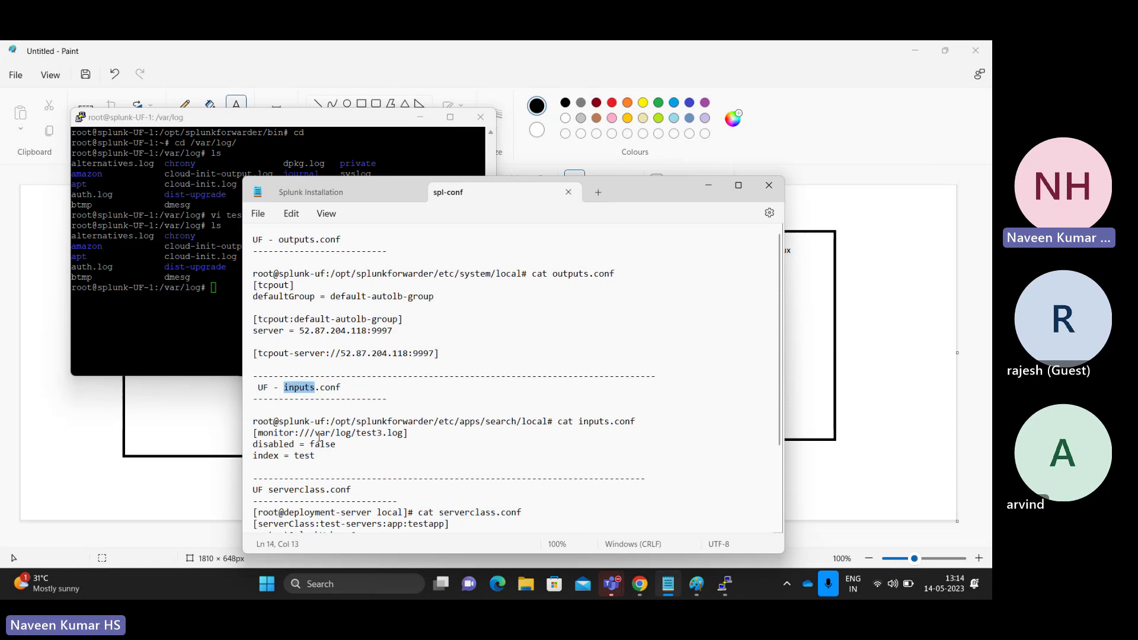
double_click(367, 433)
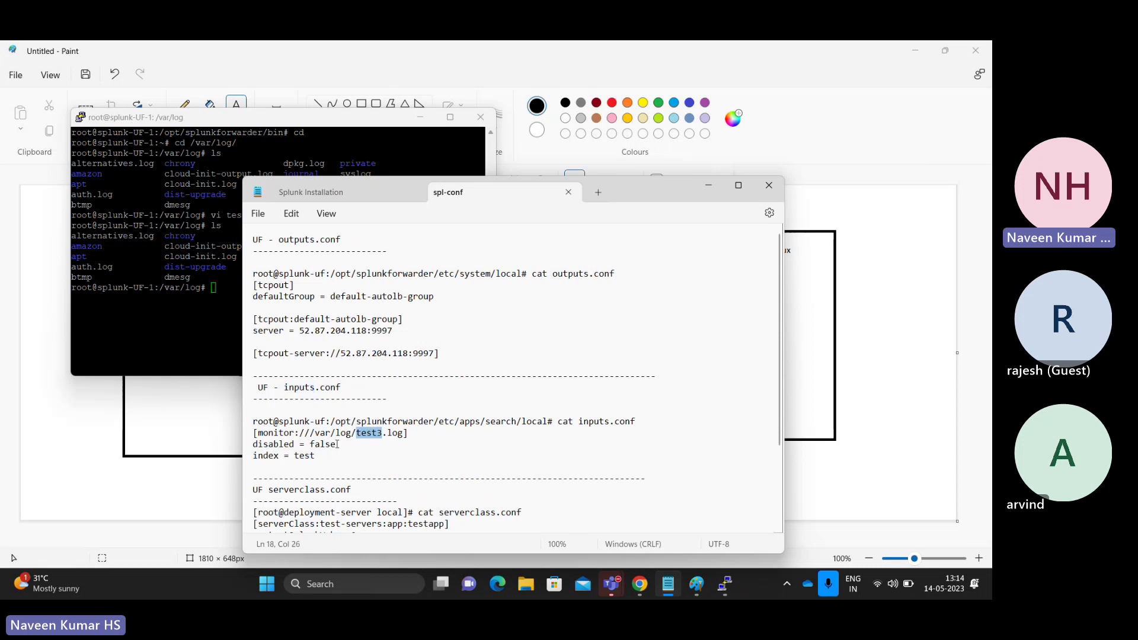
double_click(300, 456)
left_click_drag(316, 457, 254, 430)
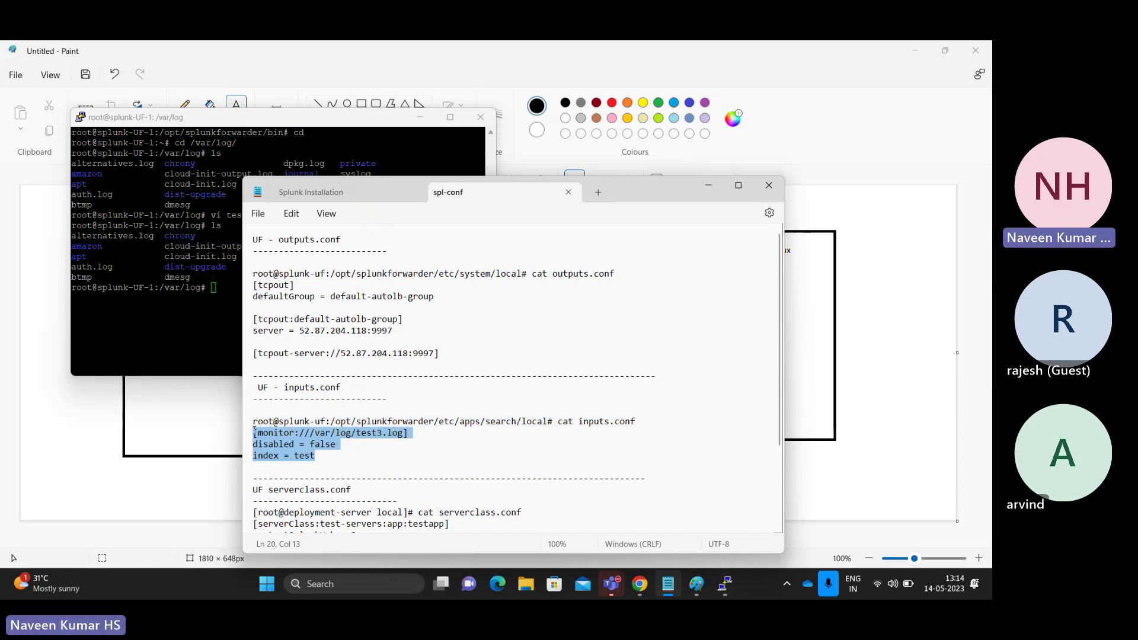
- Cycle through the terminal and notes, then bring the browser with the EC2 console forward
left_click(199, 304)
left_click(488, 399)
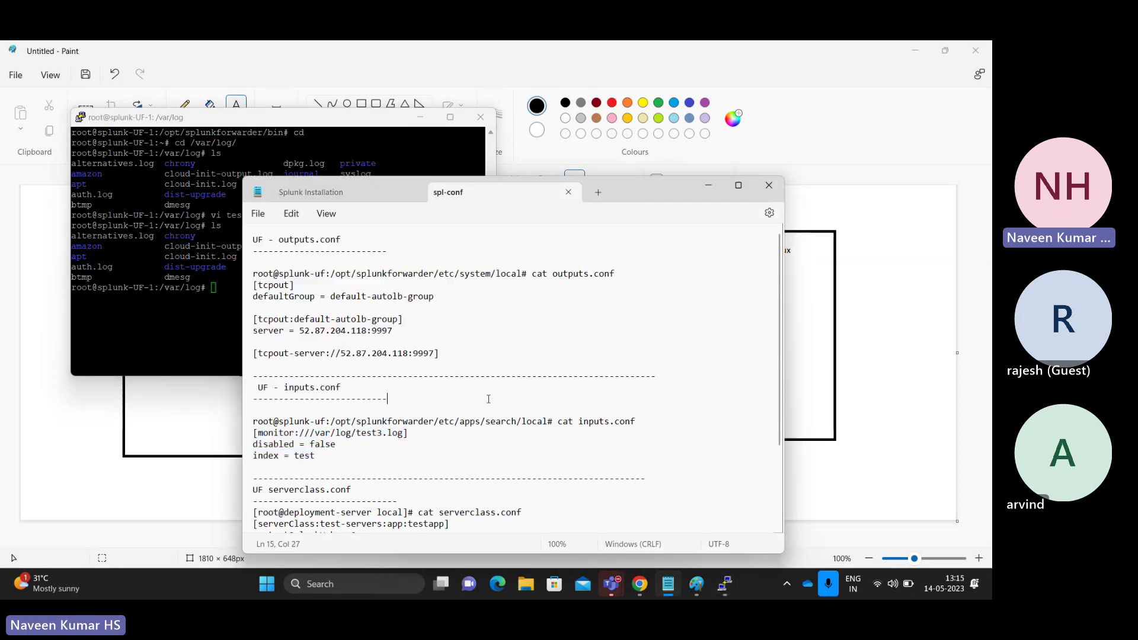
left_click(351, 199)
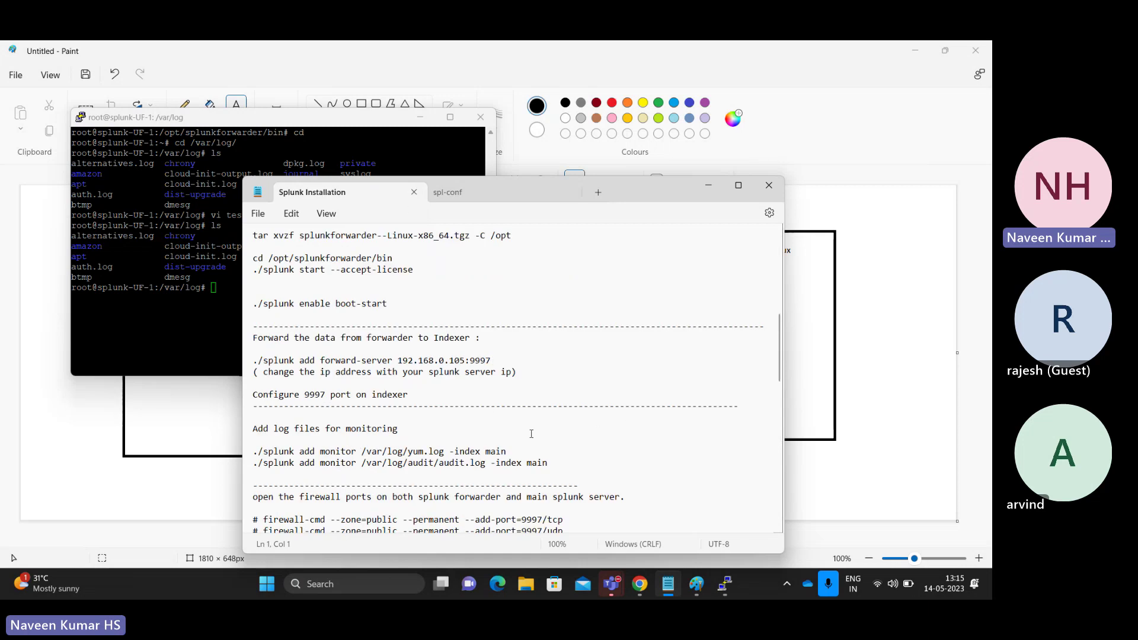
left_click(213, 333)
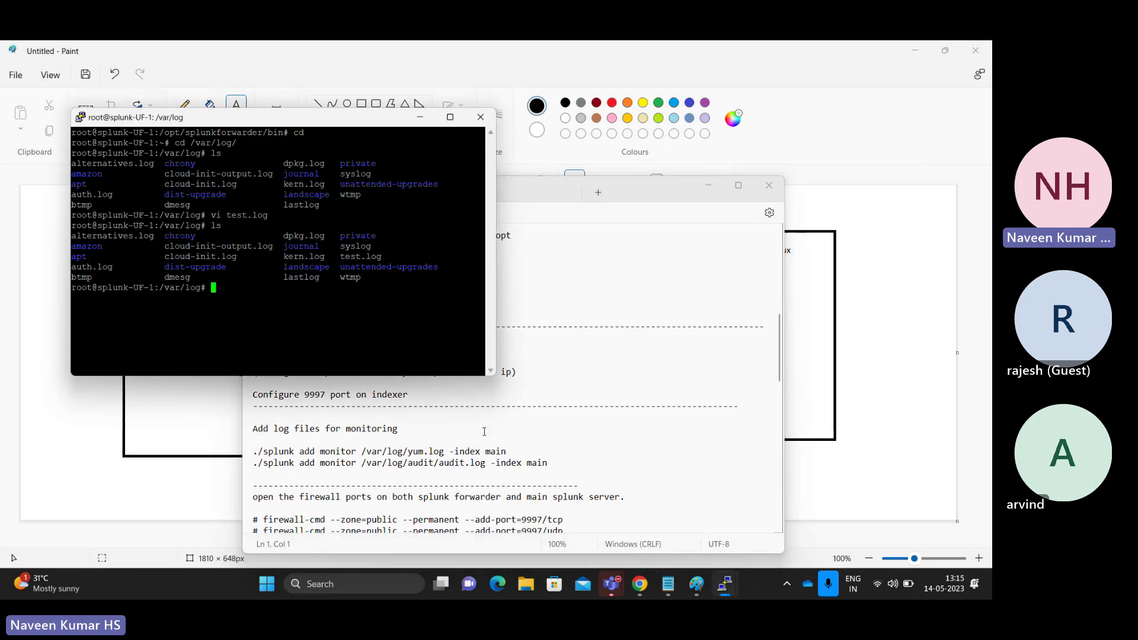
left_click(639, 583)
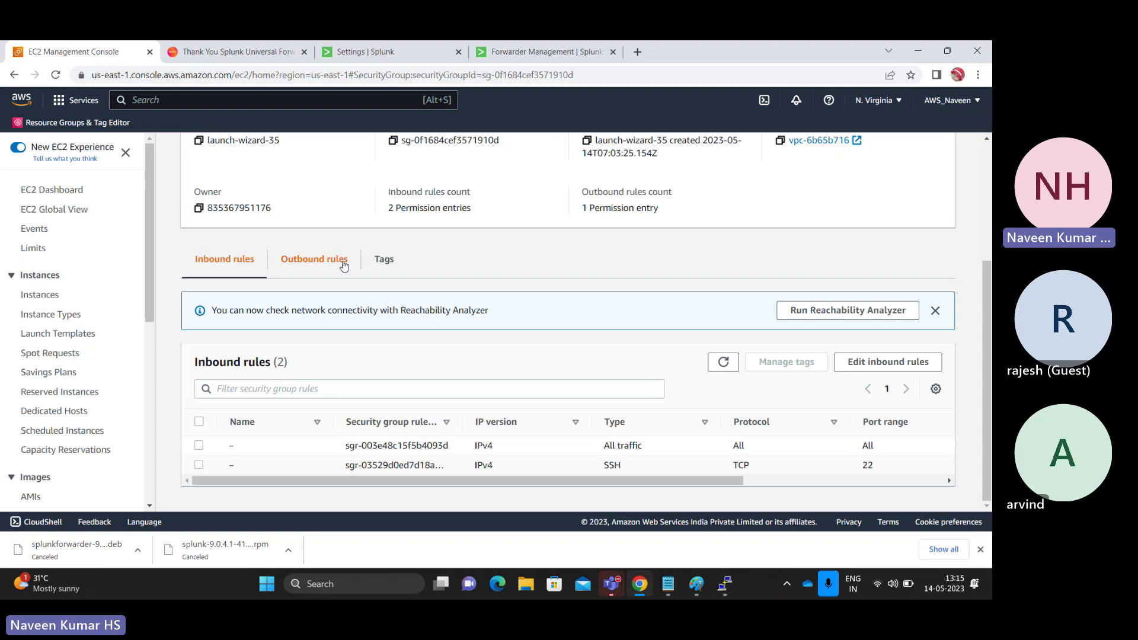
- Through Settings > Indexes, add a New Index named test with Events type and save it
left_click(385, 54)
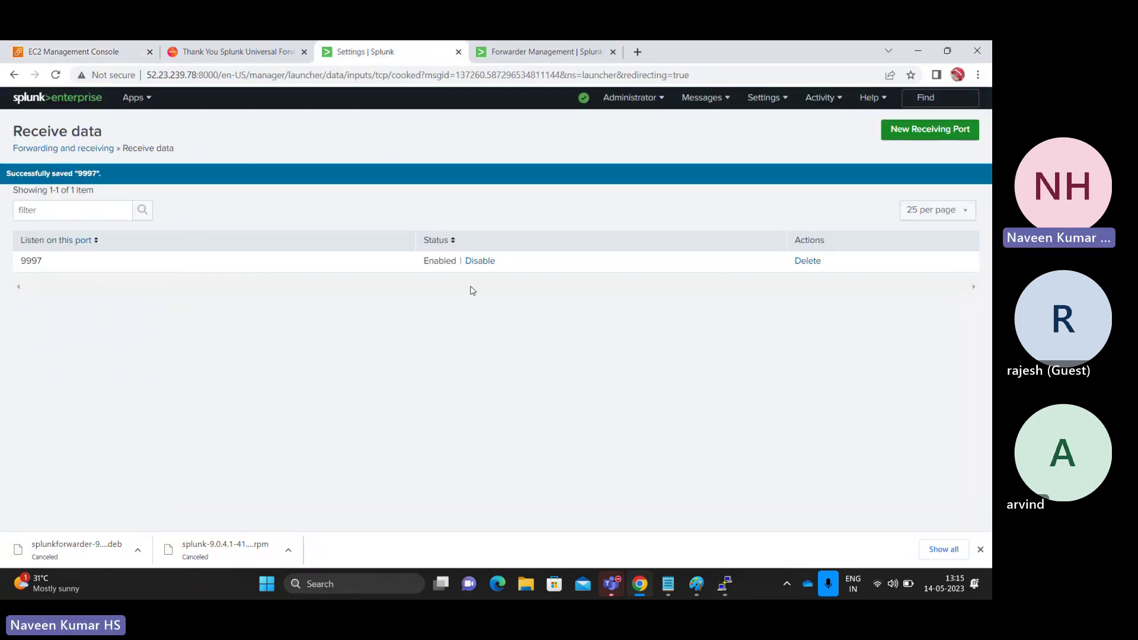
left_click(770, 98)
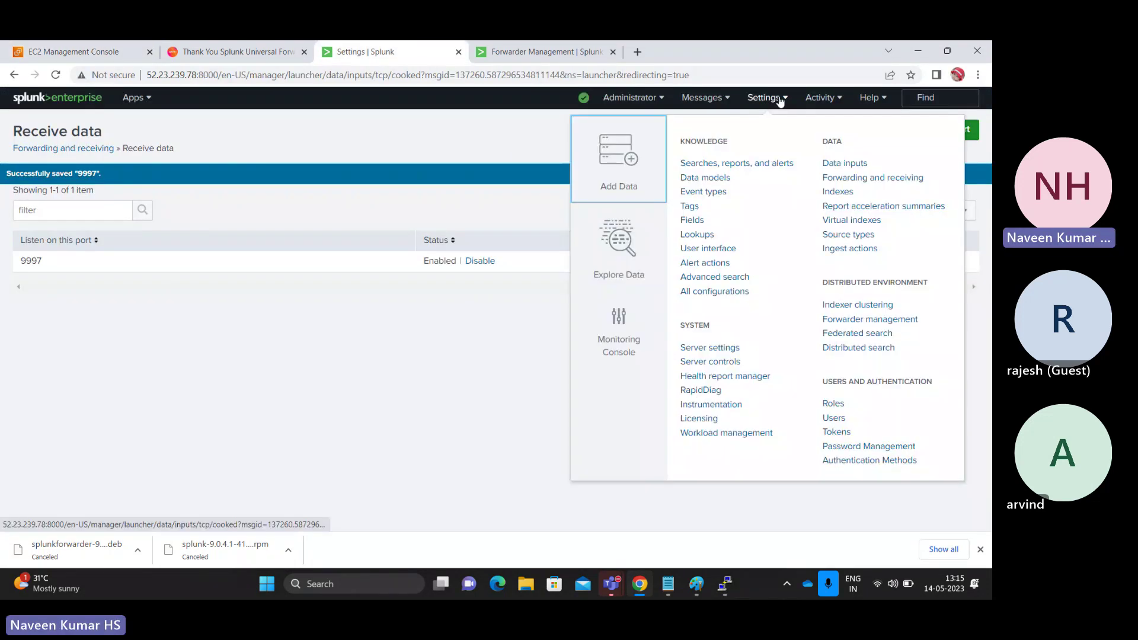
left_click(837, 191)
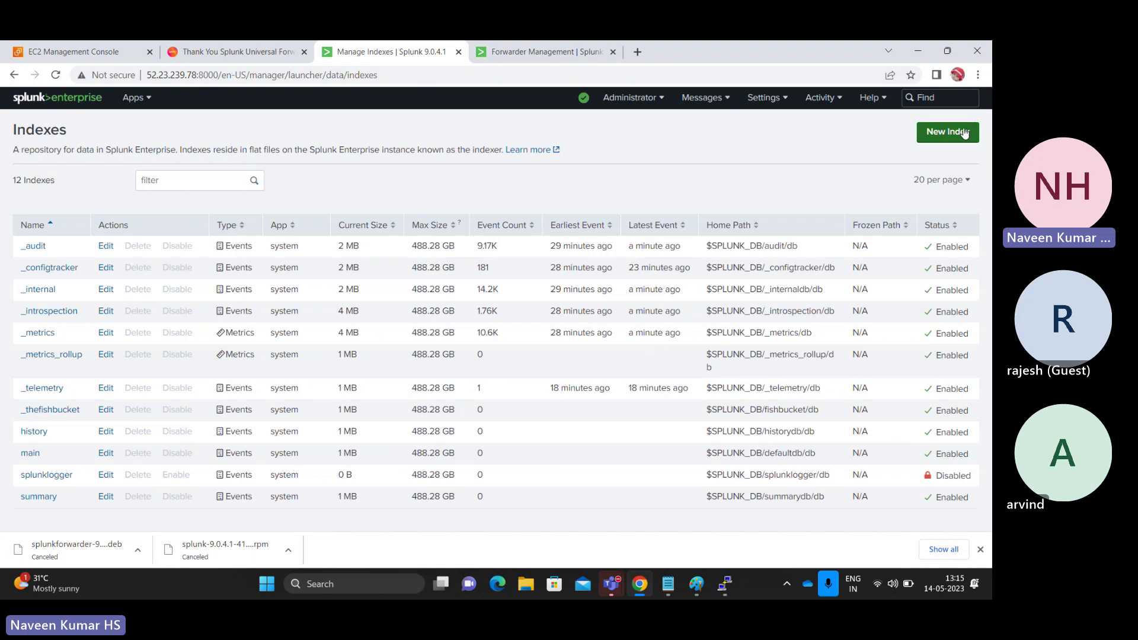
left_click(958, 131)
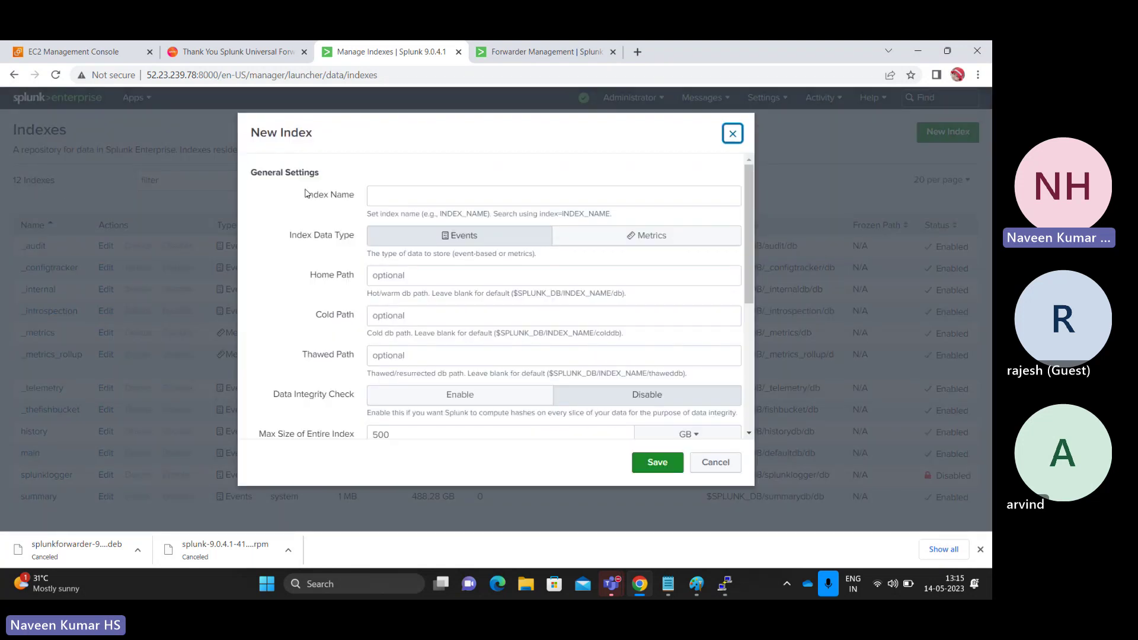
left_click(405, 197)
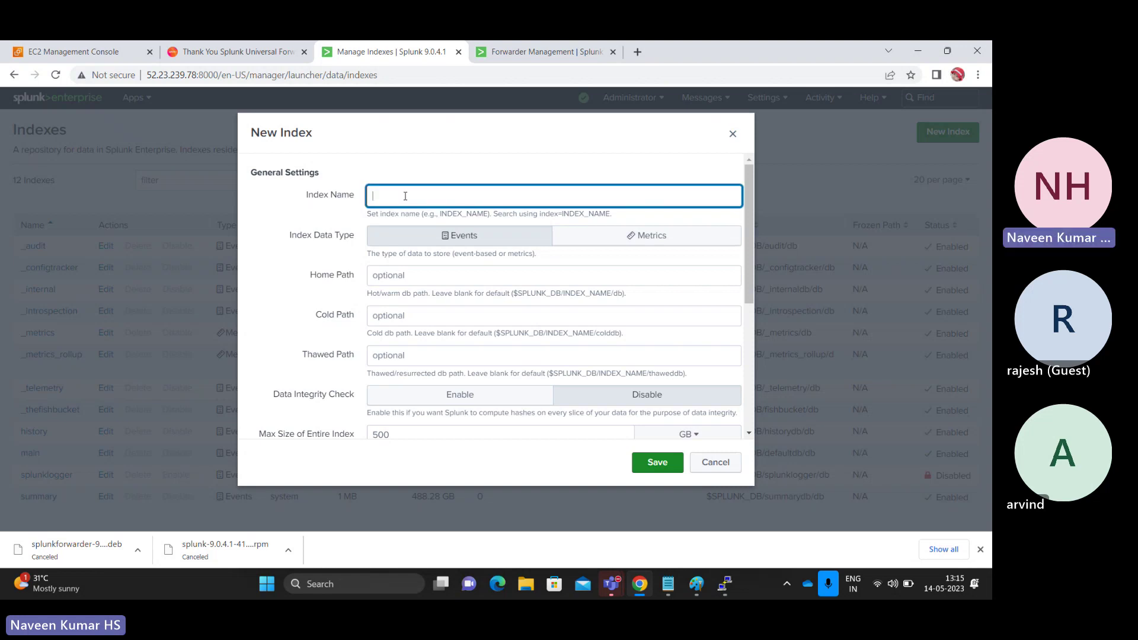
type("test")
left_click(491, 243)
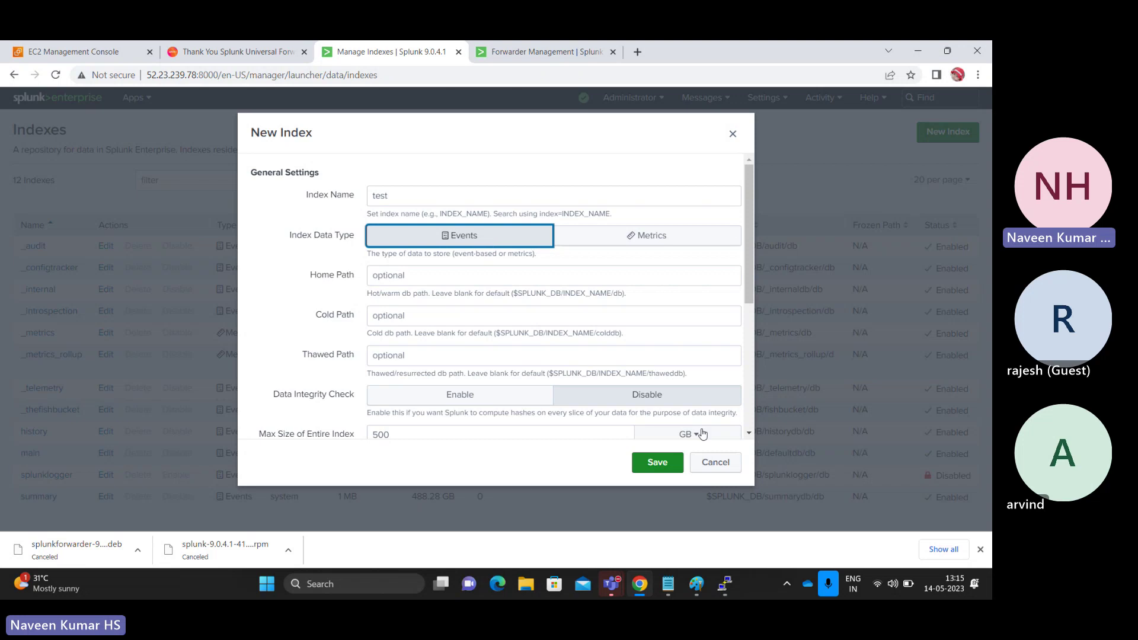
left_click(667, 465)
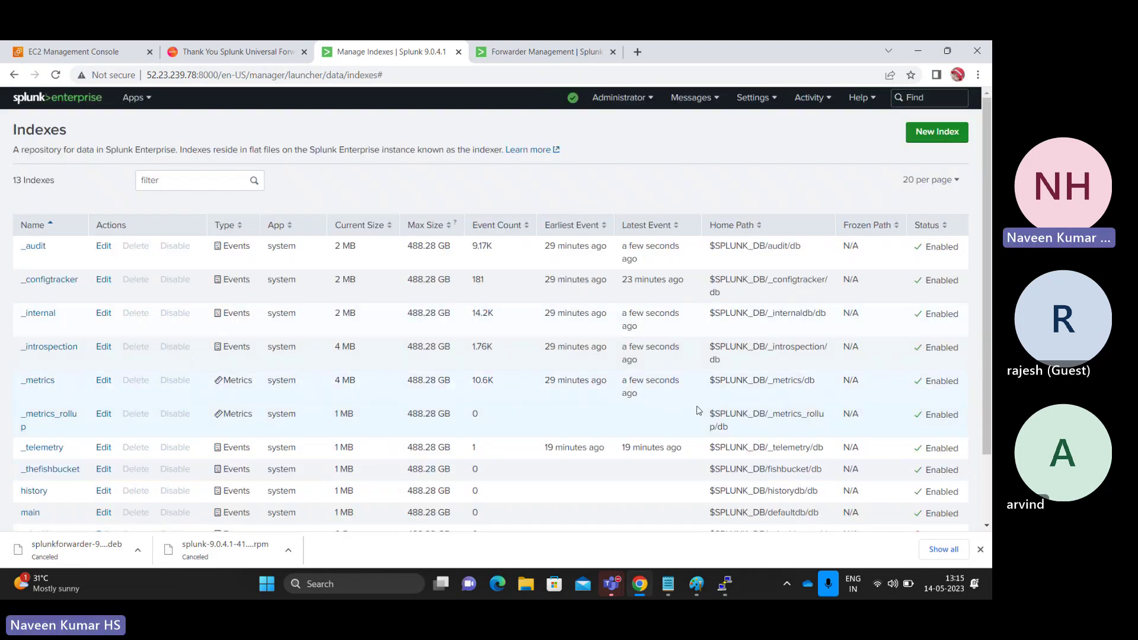
mouse_move(984, 262)
left_mouse_down()
mouse_move(990, 339)
mouse_move(983, 258)
left_mouse_up()
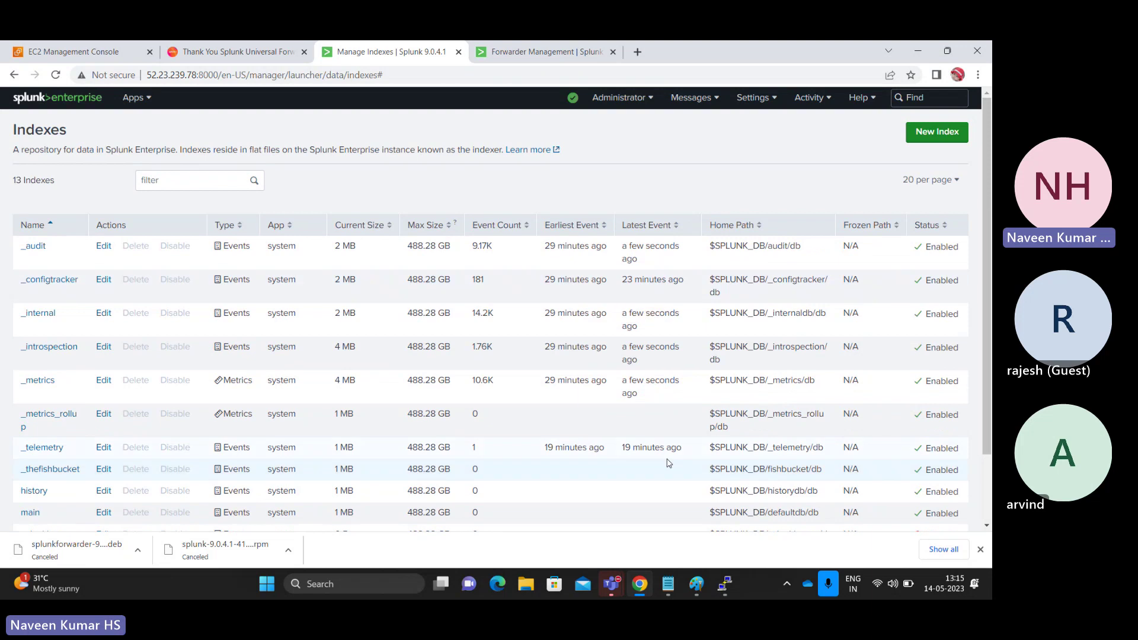
left_click(668, 584)
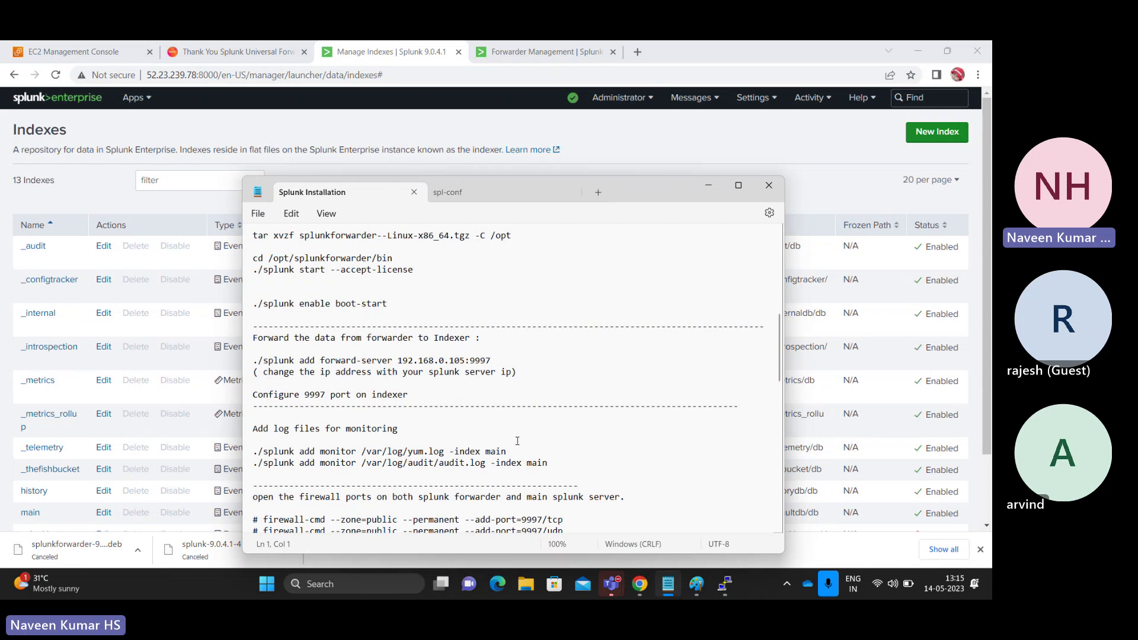
- Change to /opt/splunkforwarder/etc/system/local and list its README and server.conf
key("alt+Tab")
key("alt+Tab")
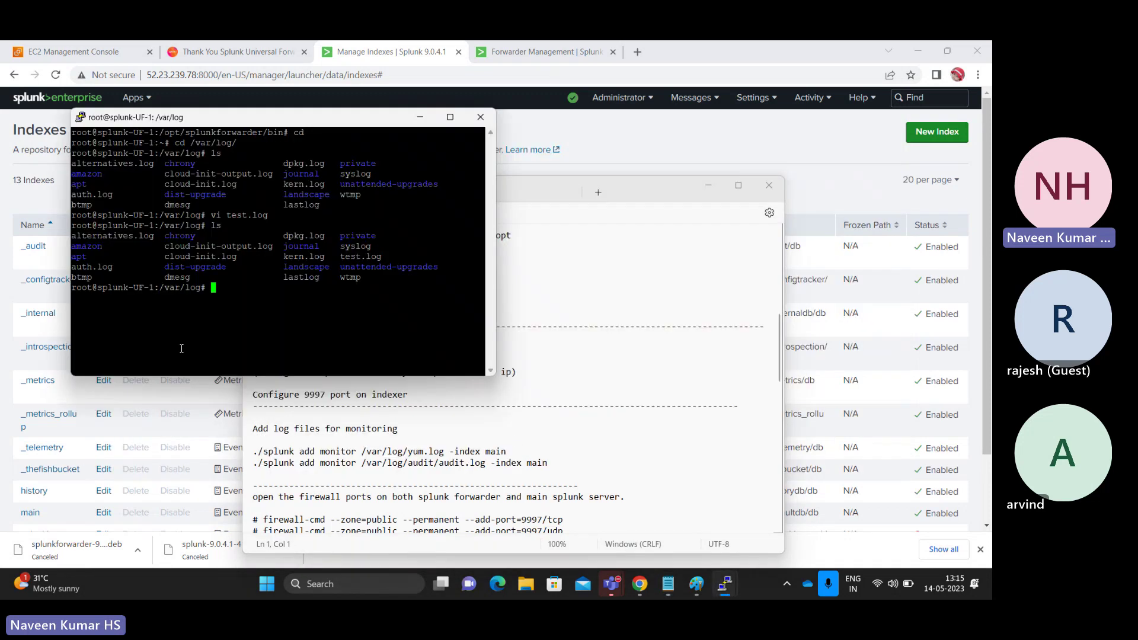
type("cd /opt/splunkforwarder/")
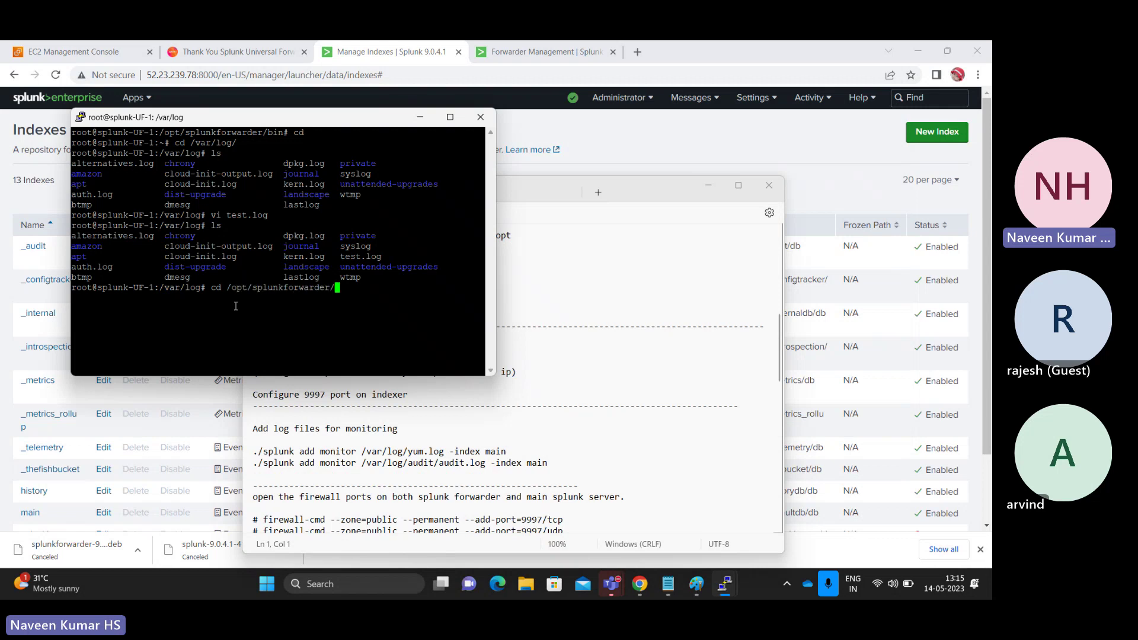
type("etc/system/local/")
key("Return")
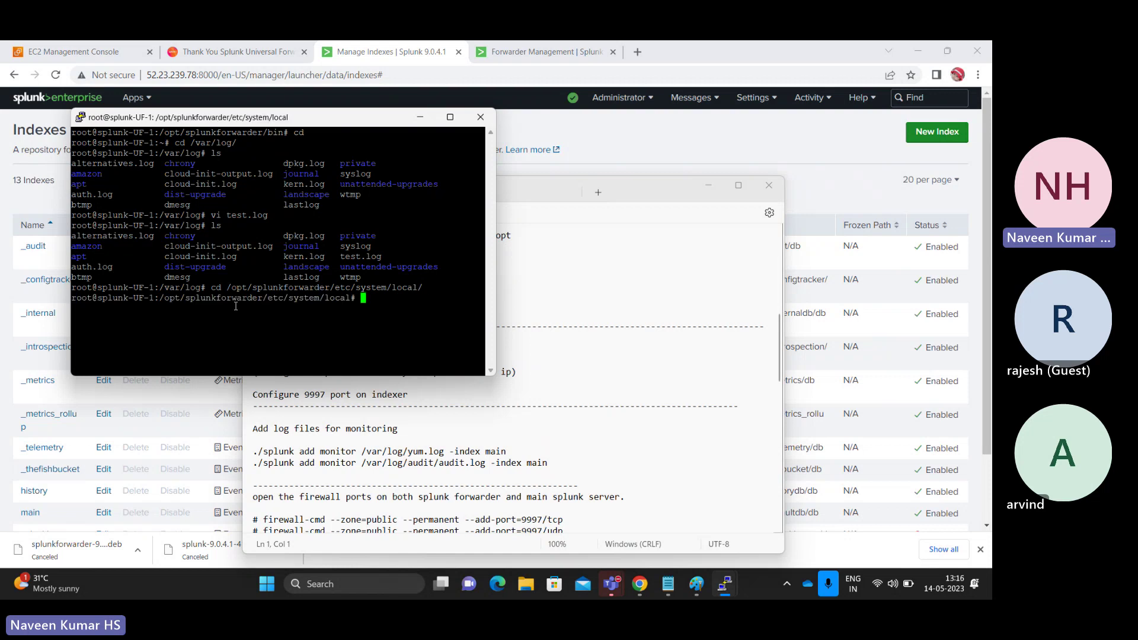
type("ls")
key("Return")
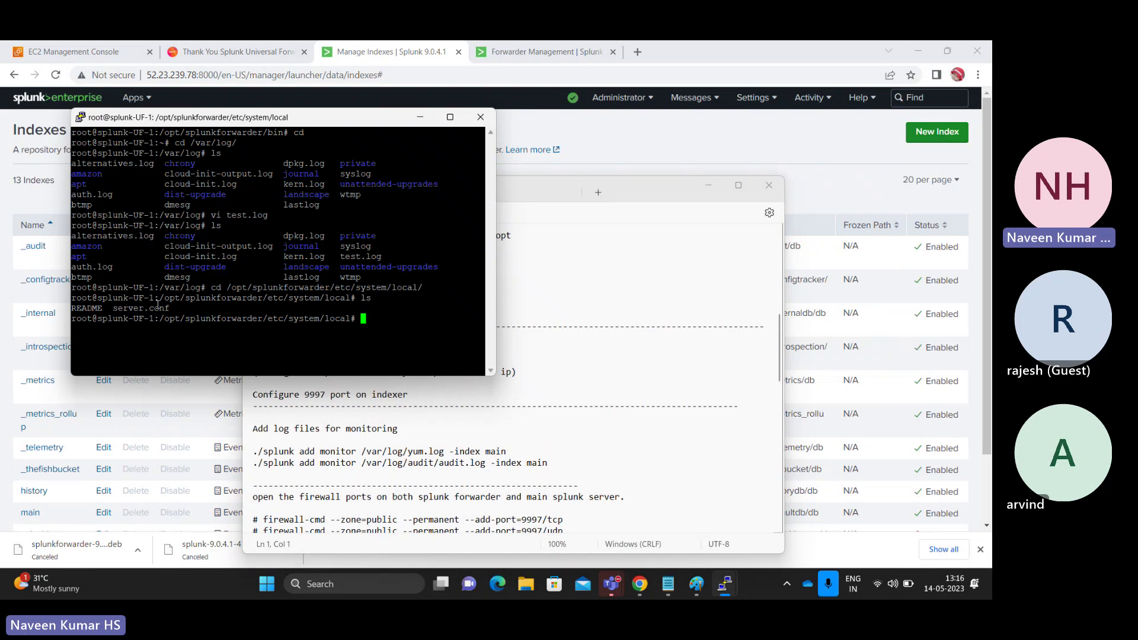
double_click(130, 309)
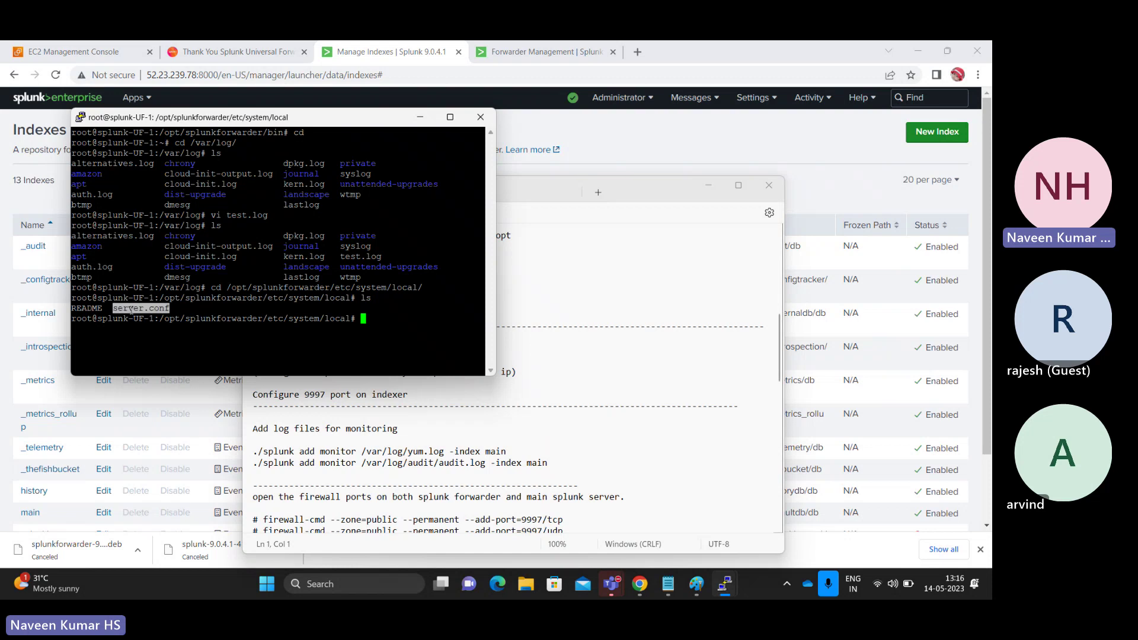
left_click(194, 301)
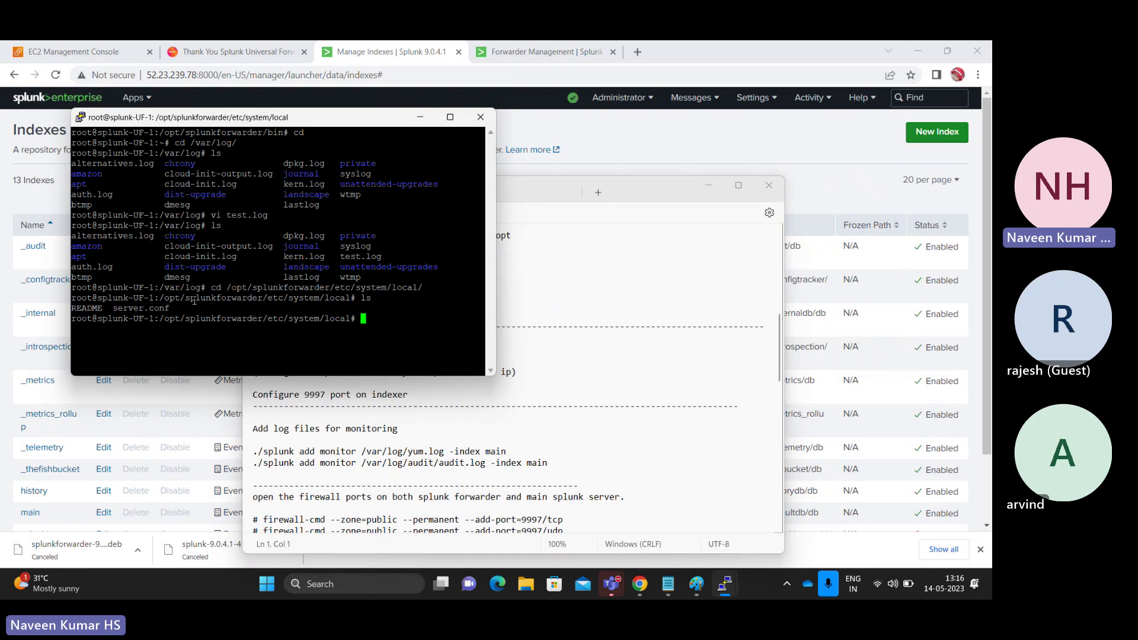
double_click(341, 318)
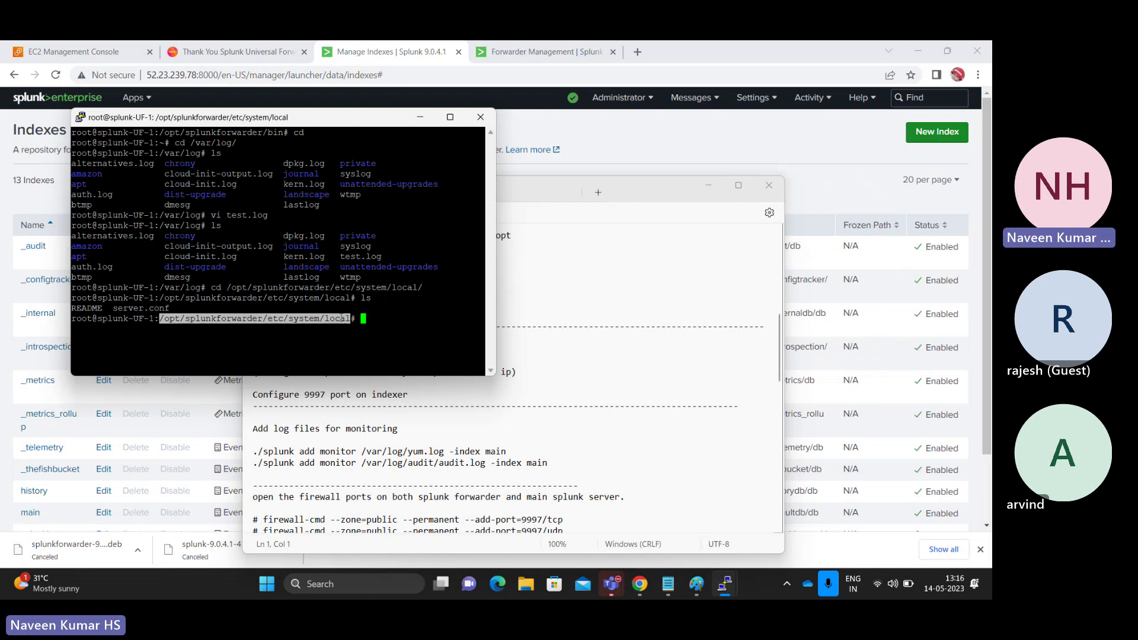
left_click(341, 318)
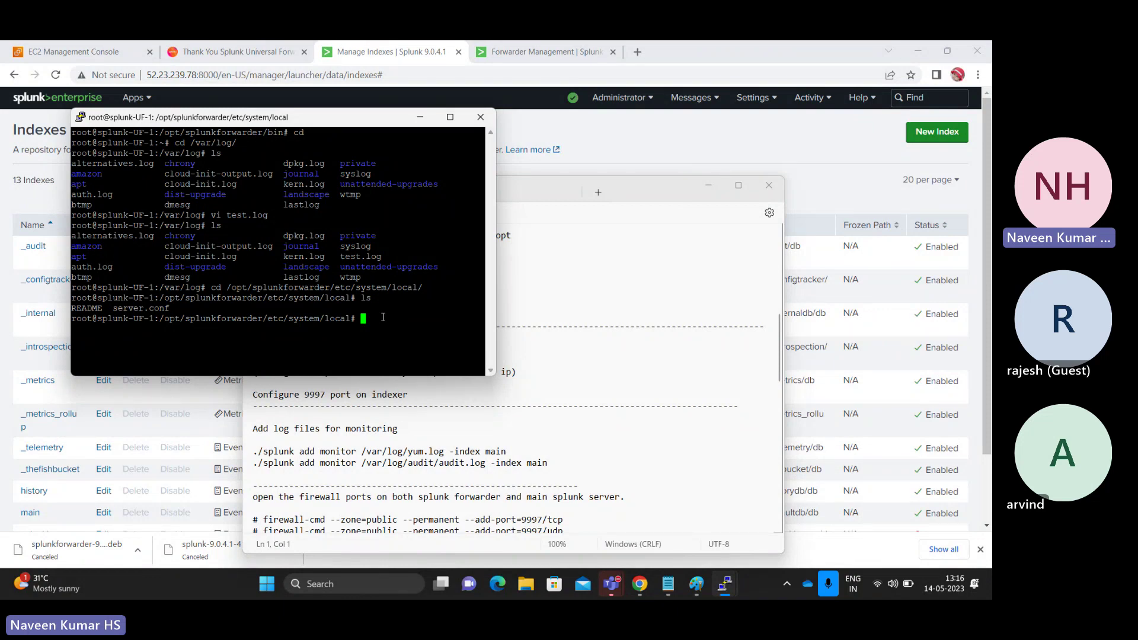
- Clear the terminal, draft a splunk add monitor /var/log/test.log command, then erase it
key("Return")
type("clear")
key("Return")
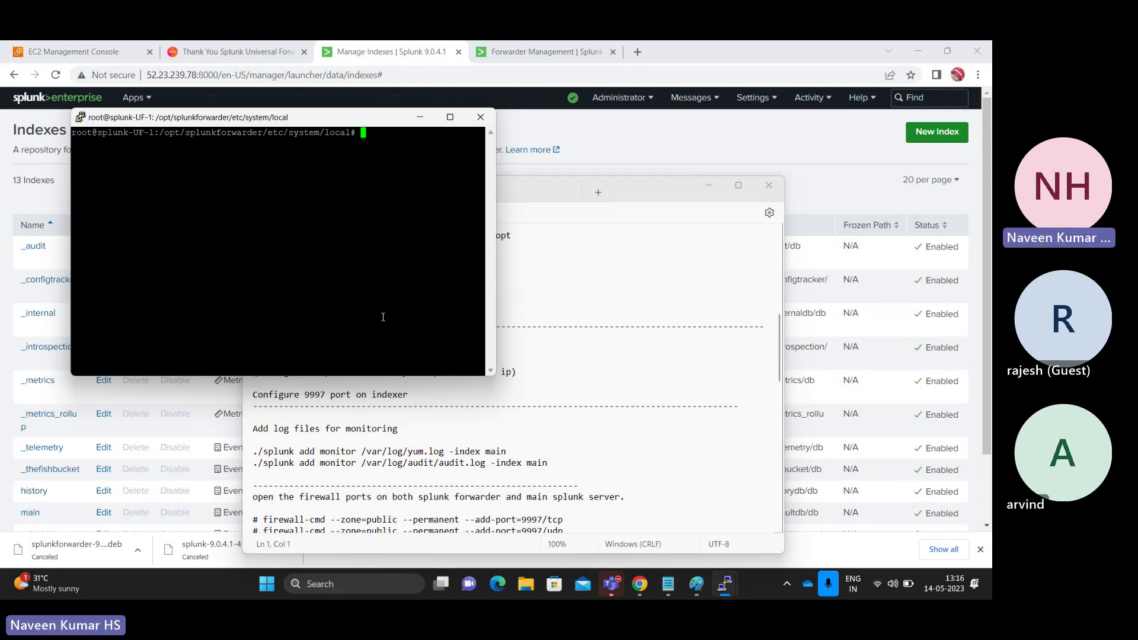
type("/opt/spl")
key("Tab")
type("bin/")
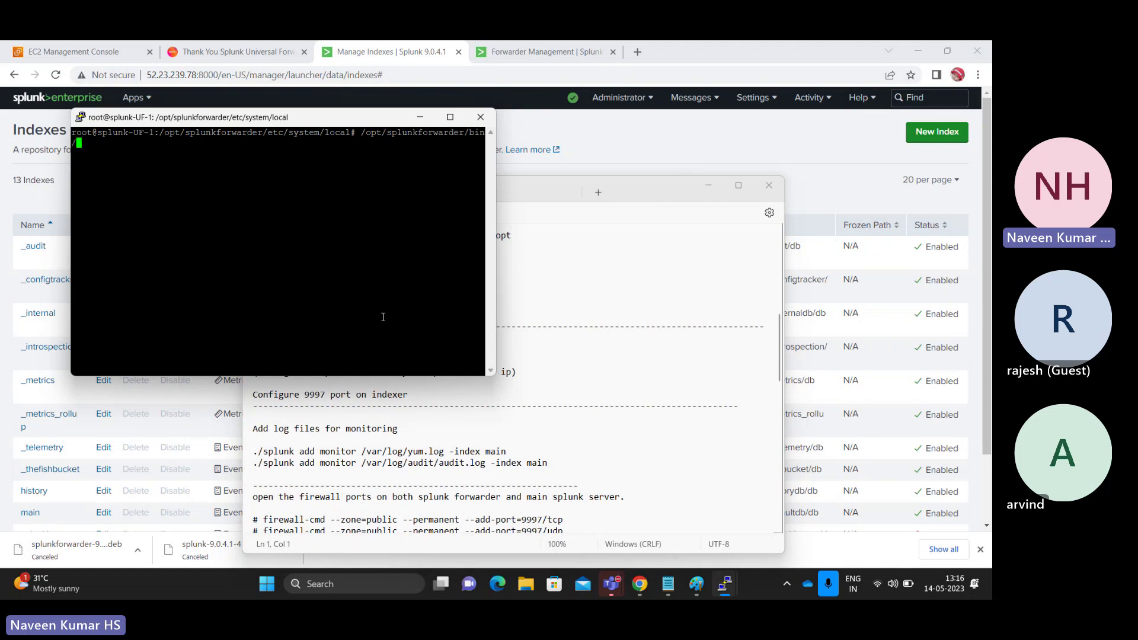
type("splunk add monitor /var/log/")
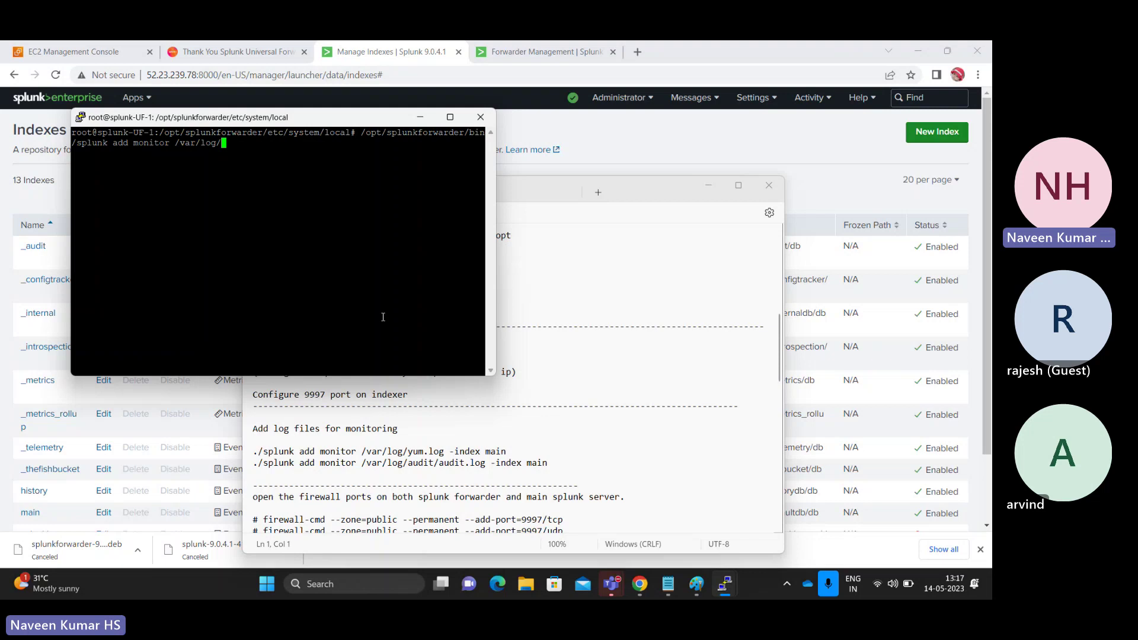
type("test.log")
double_click(234, 146)
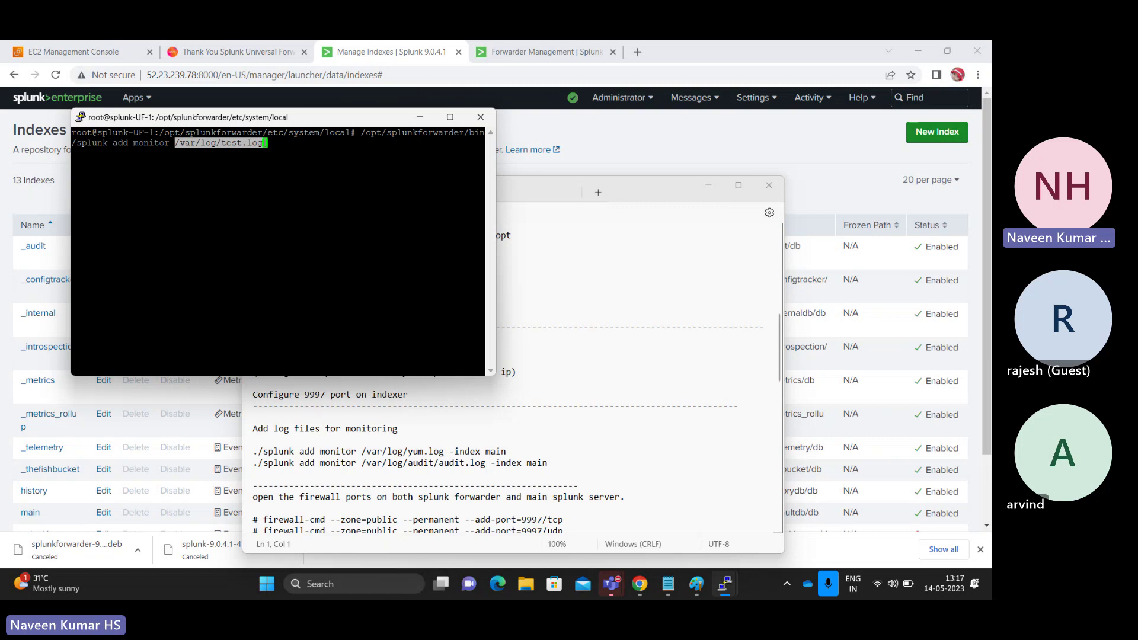
left_click(264, 143)
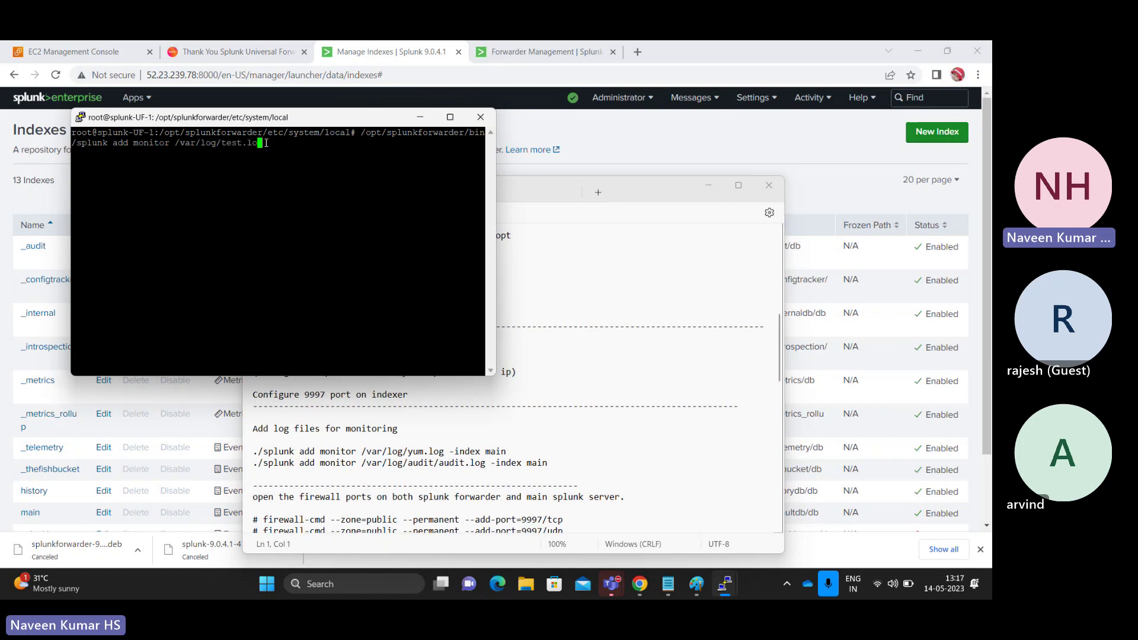
key("BackSpace")
key("BackSpace")
key("BackSpace")
key("BackSpace")
key("BackSpace")
key("BackSpace")
key("BackSpace")
key("BackSpace")
key("BackSpace")
key("BackSpace")
key("BackSpace")
key("BackSpace")
key("BackSpace")
key("BackSpace")
key("BackSpace")
key("BackSpace")
key("BackSpace")
key("BackSpace")
key("BackSpace")
key("BackSpace")
- Change back into /var/log and list its files, including test.log
key("BackSpace")
key("BackSpace")
key("BackSpace")
key("BackSpace")
key("BackSpace")
key("BackSpace")
key("BackSpace")
key("BackSpace")
key("BackSpace")
key("BackSpace")
key("BackSpace")
key("BackSpace")
key("BackSpace")
key("BackSpace")
key("BackSpace")
key("BackSpace")
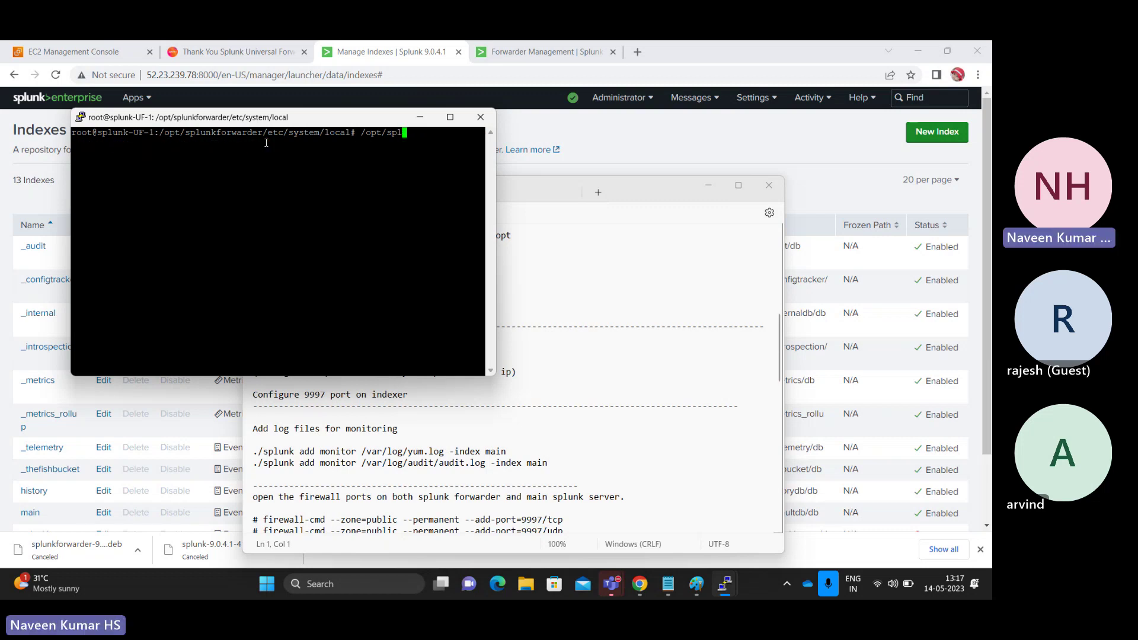
type("cd /opt/")
key("BackSpace")
key("BackSpace")
key("BackSpace")
key("BackSpace")
type("var/log/")
key("Return")
type("ls")
key("Return")
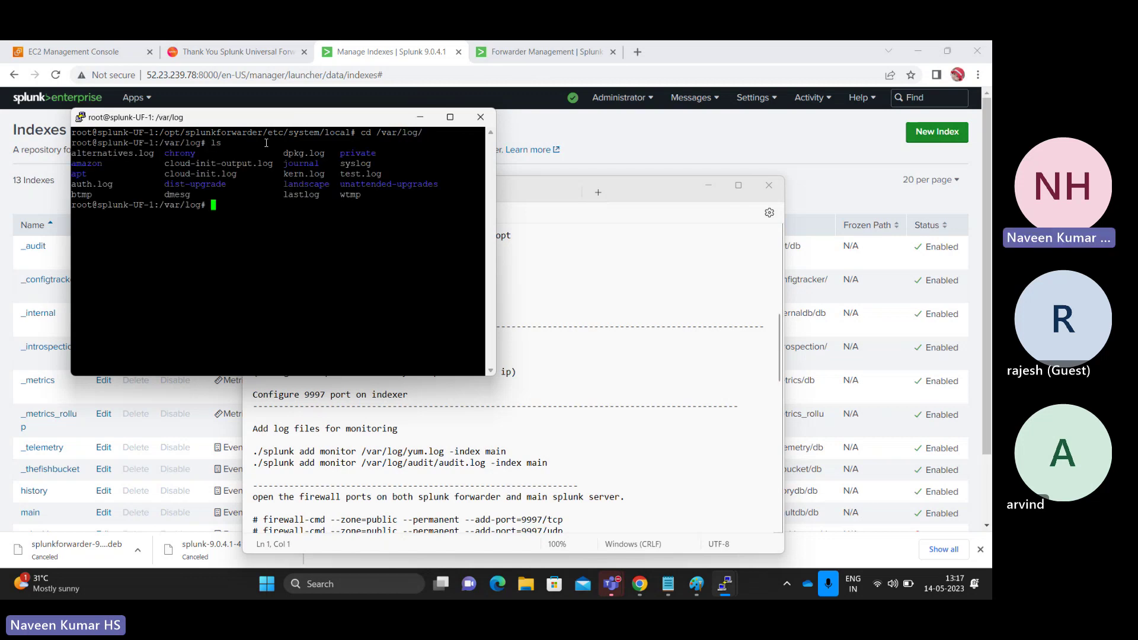
- Run /opt/splunkforwarder/bin/splunk add monitor /var/log/test.log, pasting test.log from the listing
double_click(356, 173)
left_click(280, 222)
type("/opt/splunkforwarder/bin/splunk")
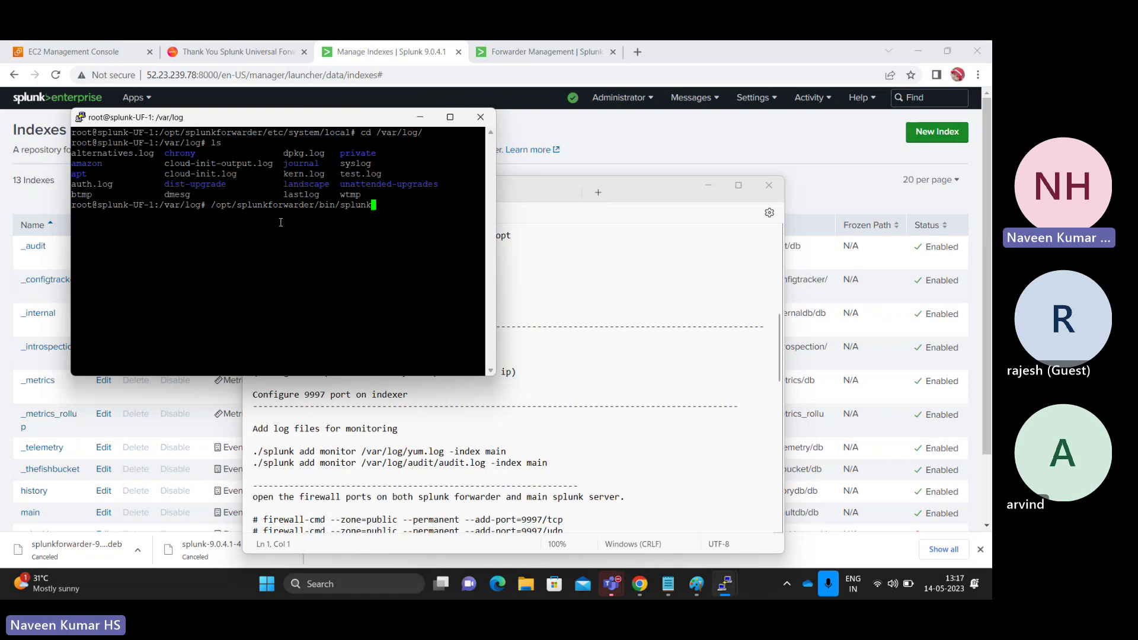
type("add mon")
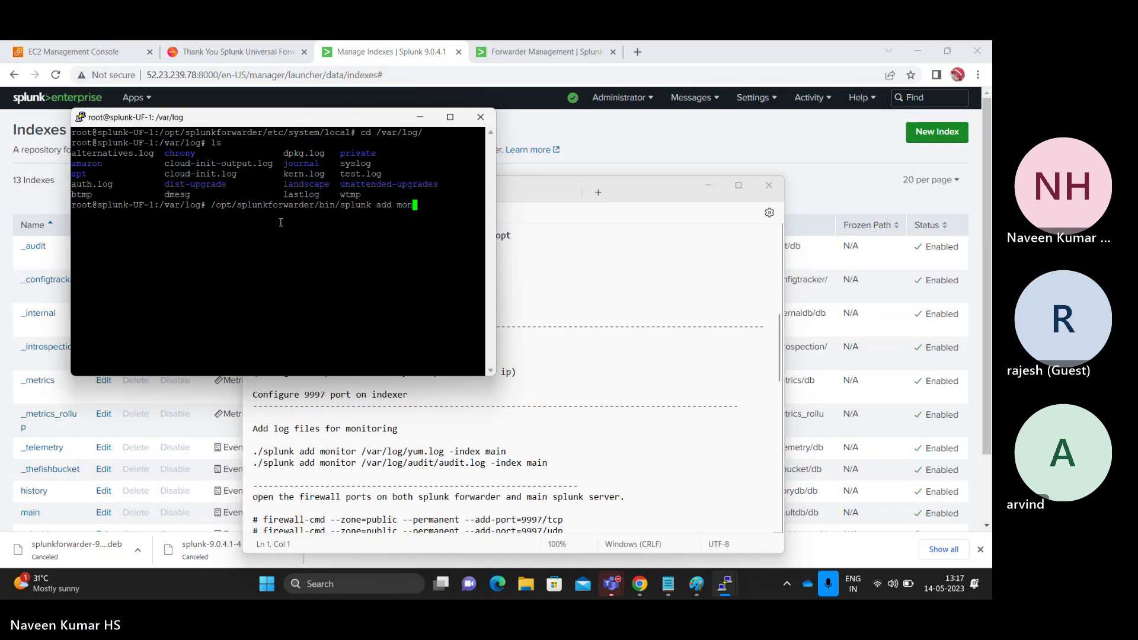
type("itor /")
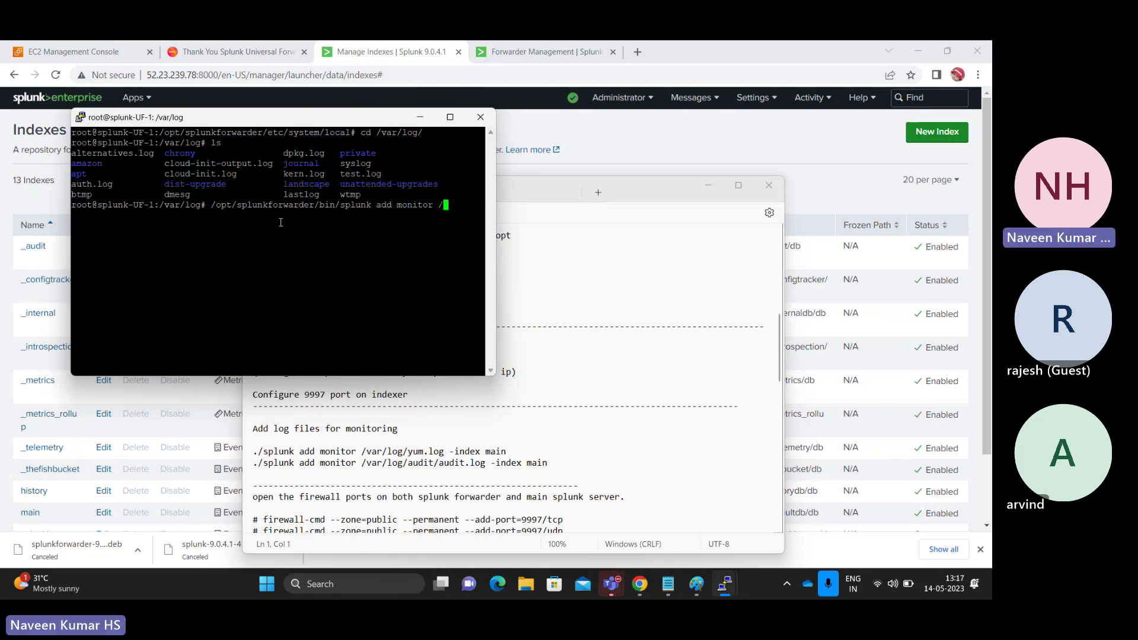
type("var/log/")
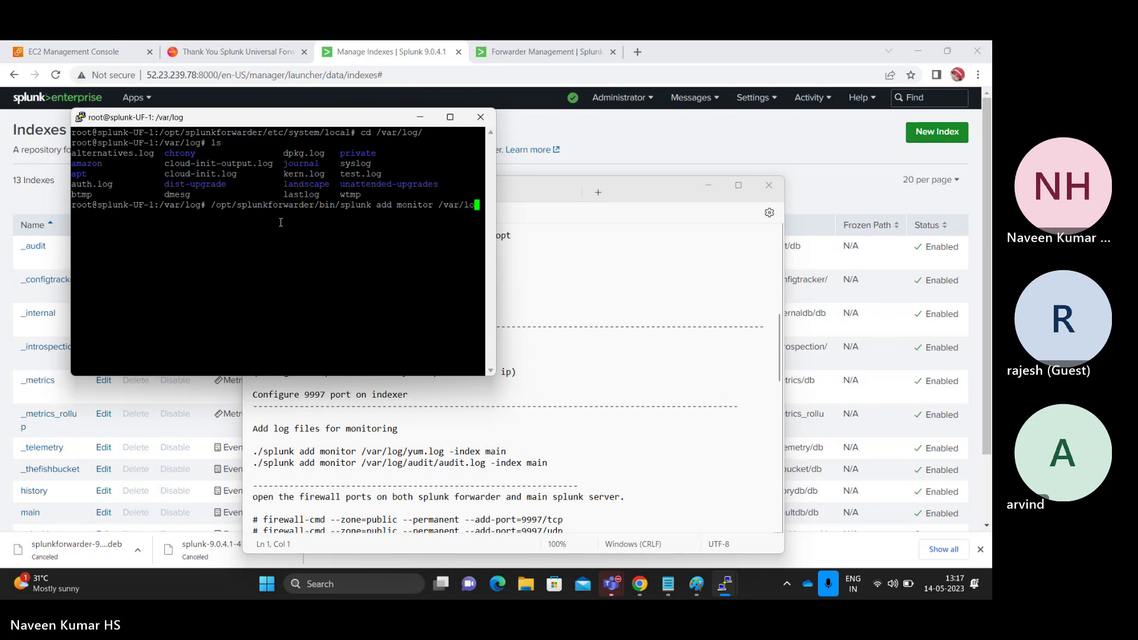
double_click(365, 173)
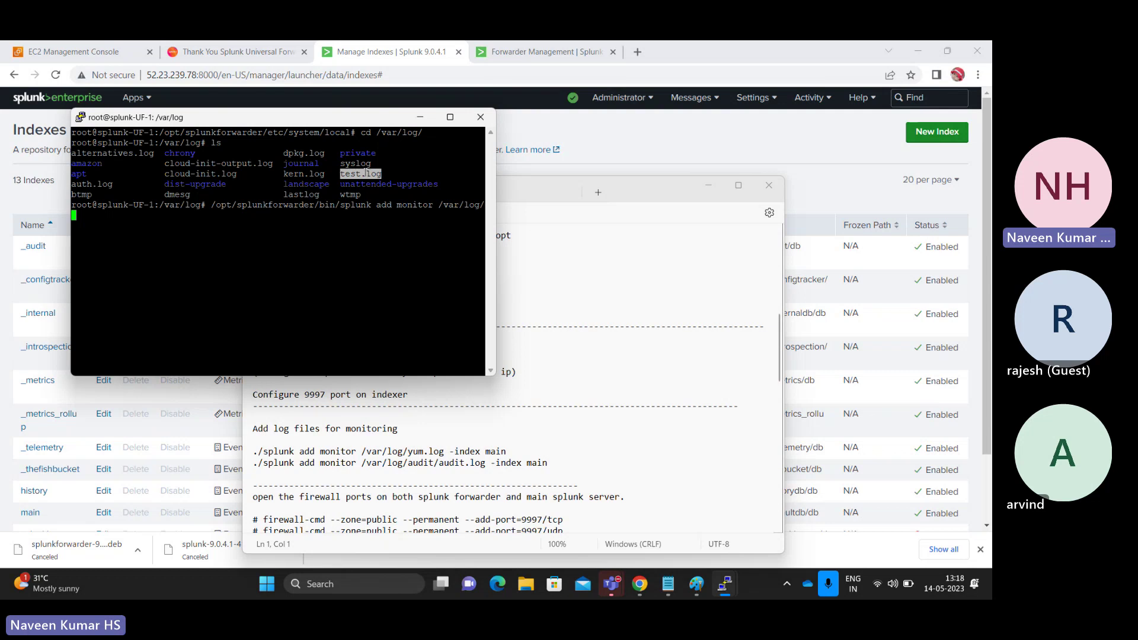
right_click(346, 228)
double_click(414, 204)
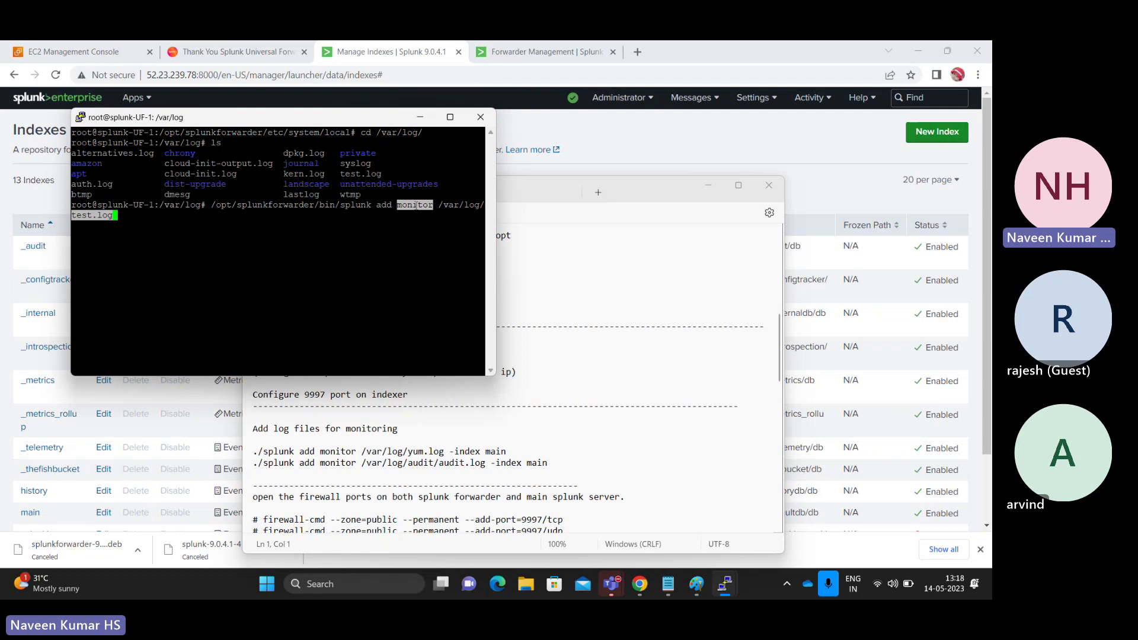
left_click(359, 224)
key("Return")
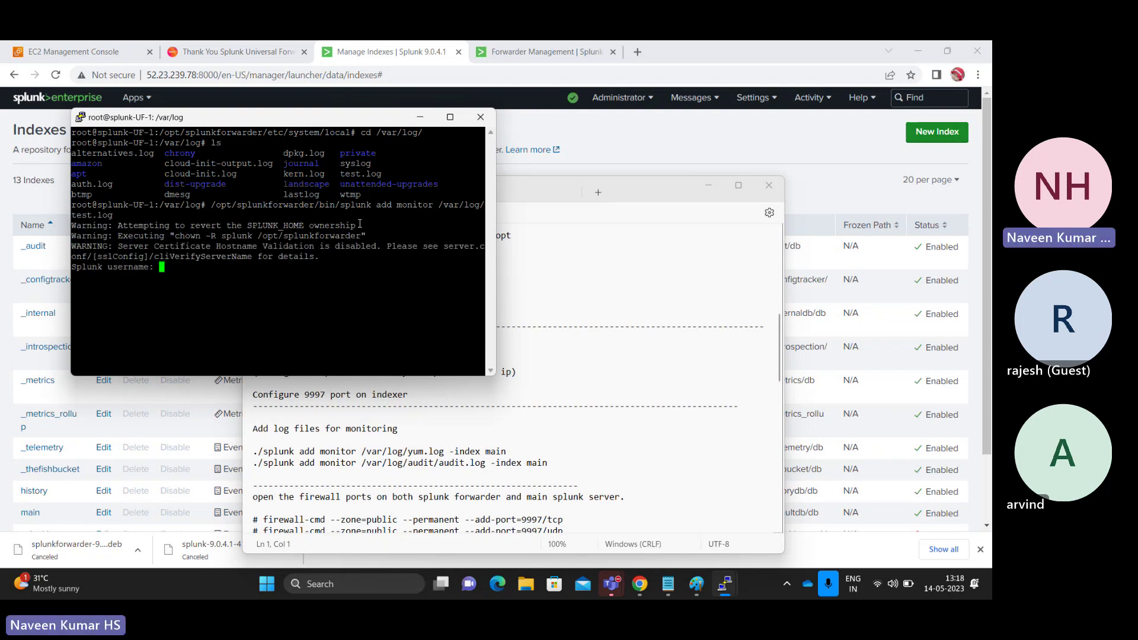
- Log in with the Splunk admin username and highlight the 'Added monitor' confirmation
type("admin")
key("Return")
key("Return")
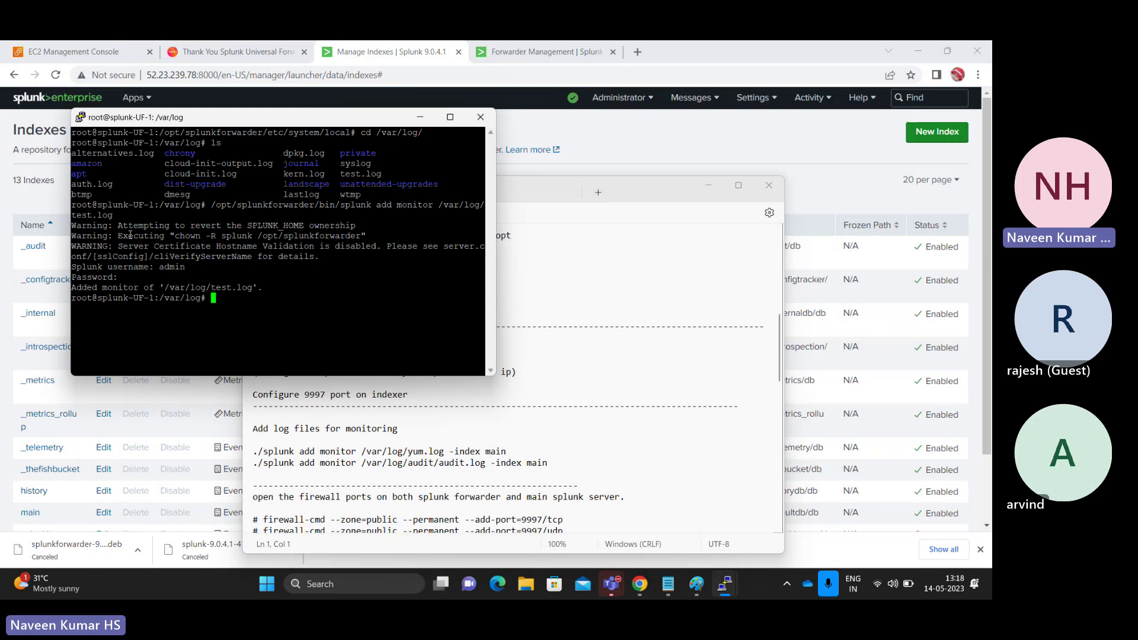
left_click_drag(122, 290, 263, 286)
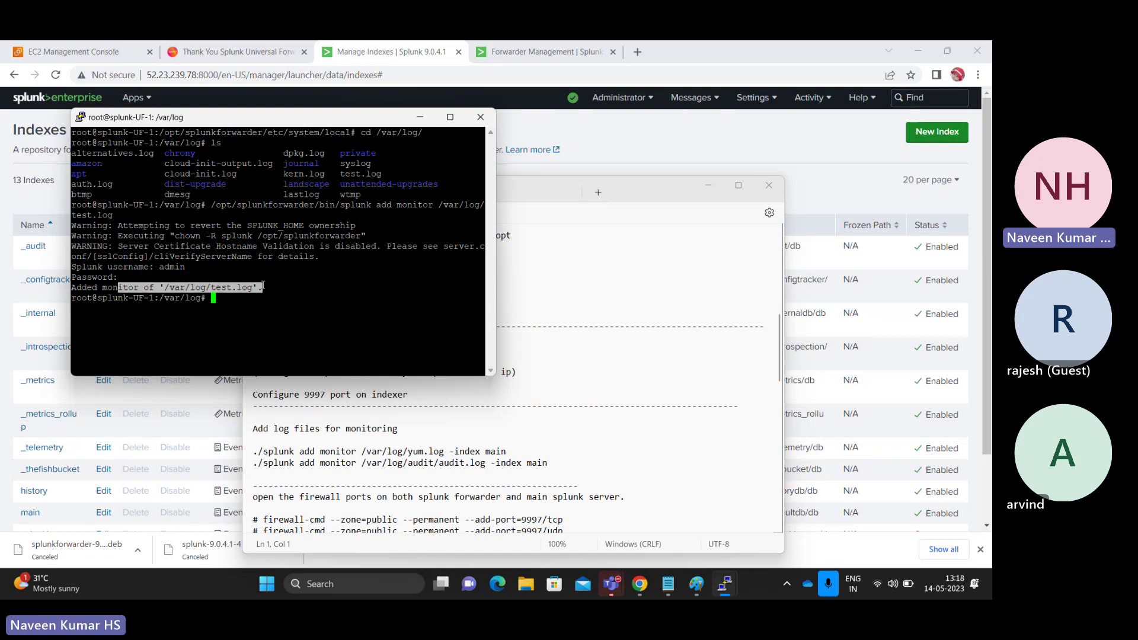
left_click(264, 286)
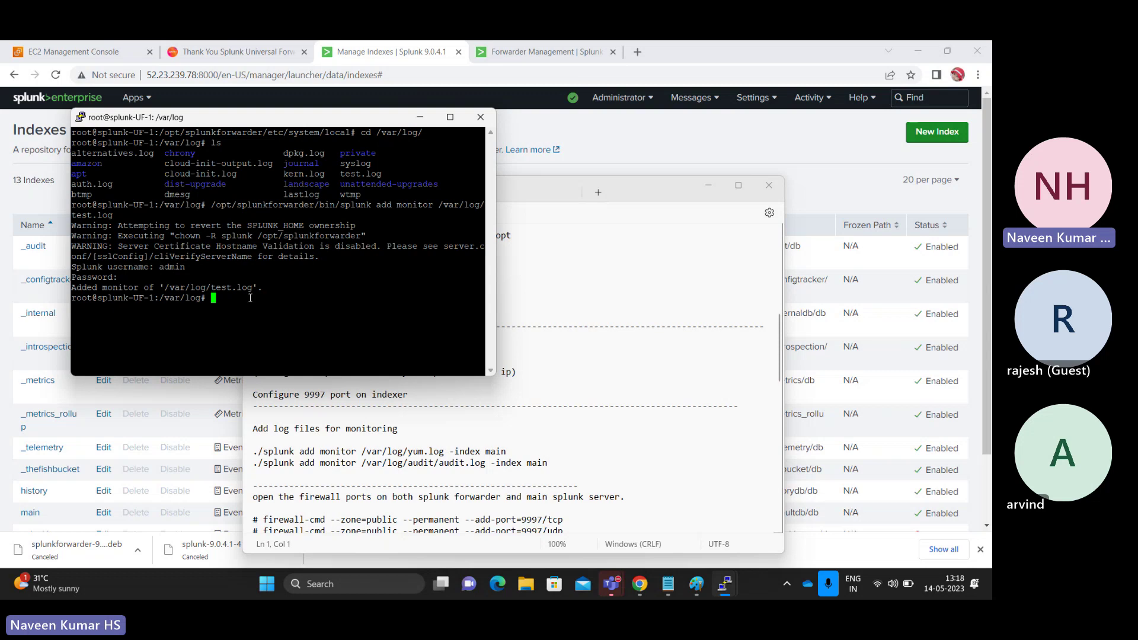
- Change into /opt/splunkforwarder/etc/system/local and list its files
type("cd /opt/spl")
key("Tab")
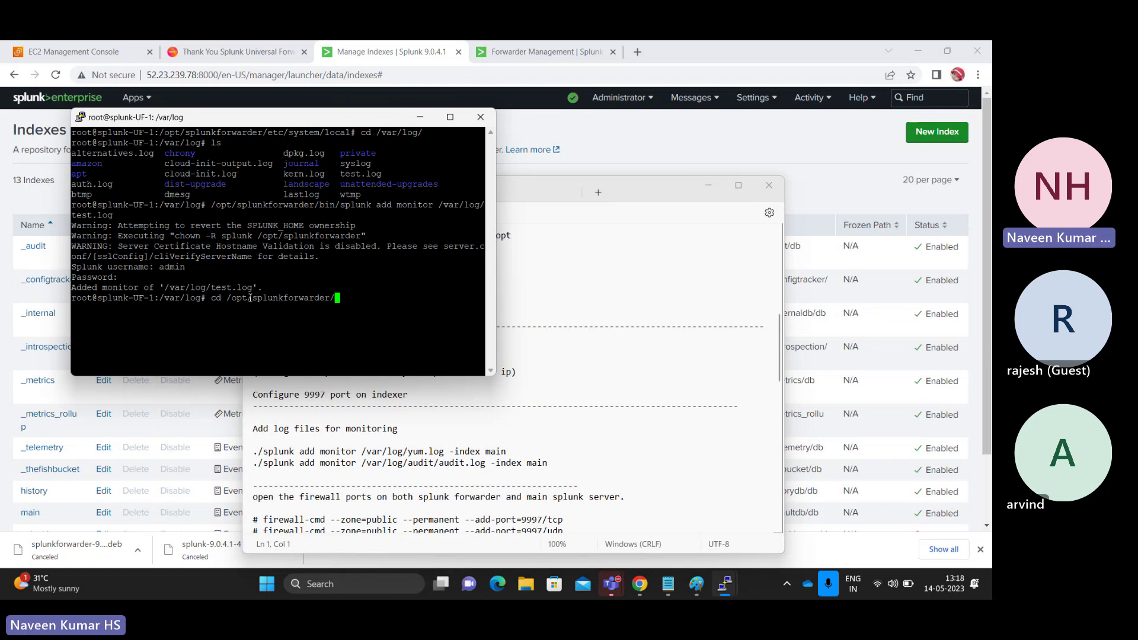
type("etc/system/local/")
key("Return")
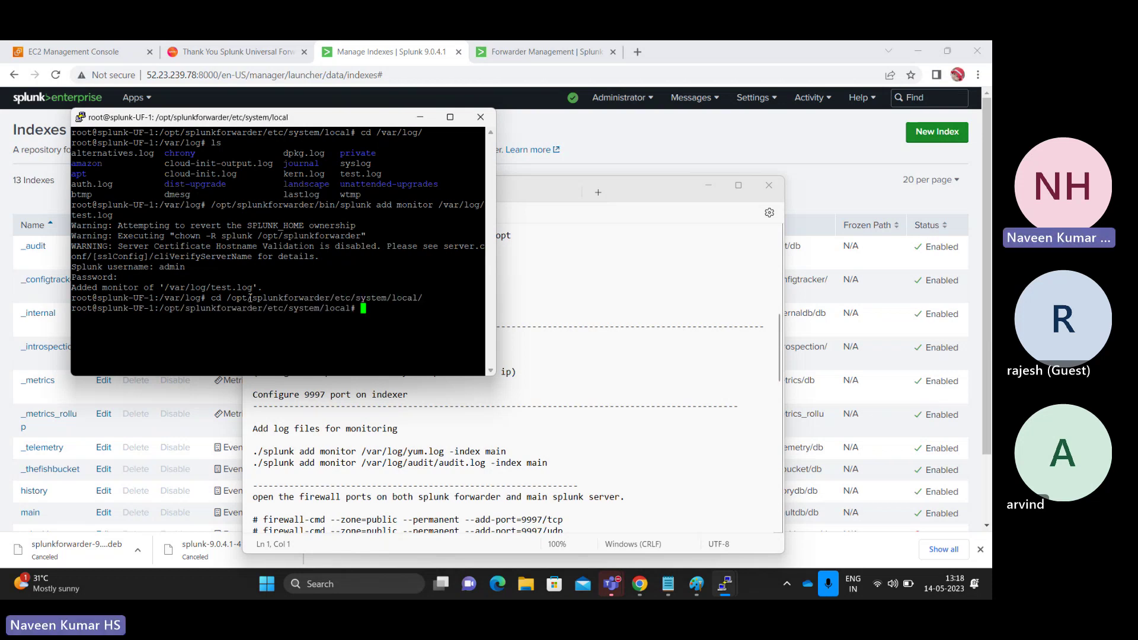
type("ls")
key("Return")
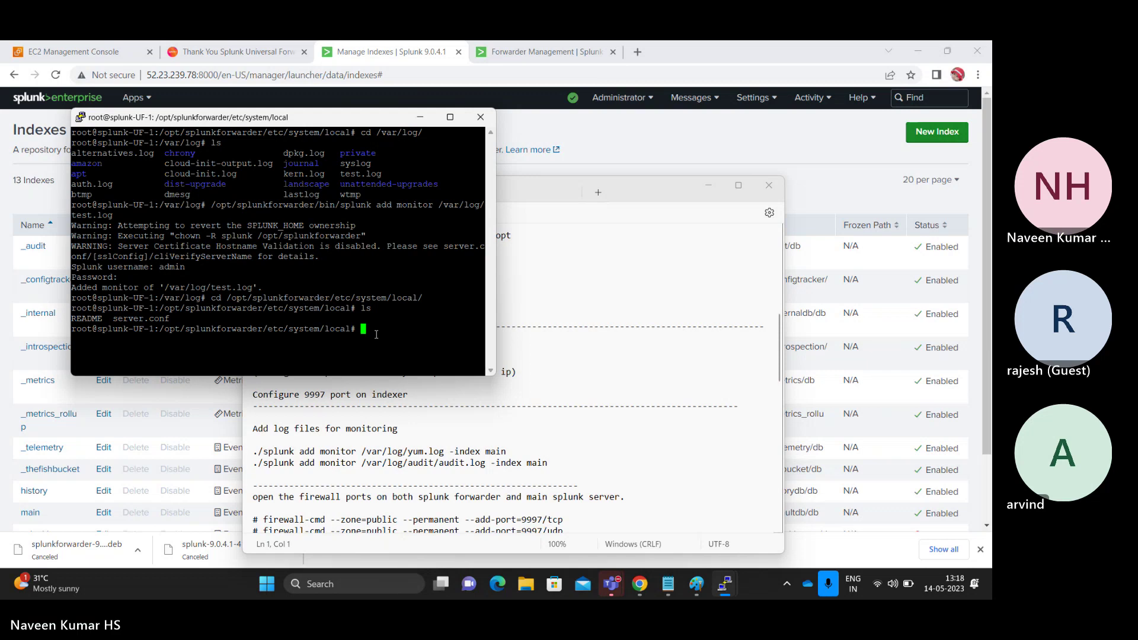
- Move up to etc/apps, list the forwarder apps, and enter and list the search app
type("cd ..")
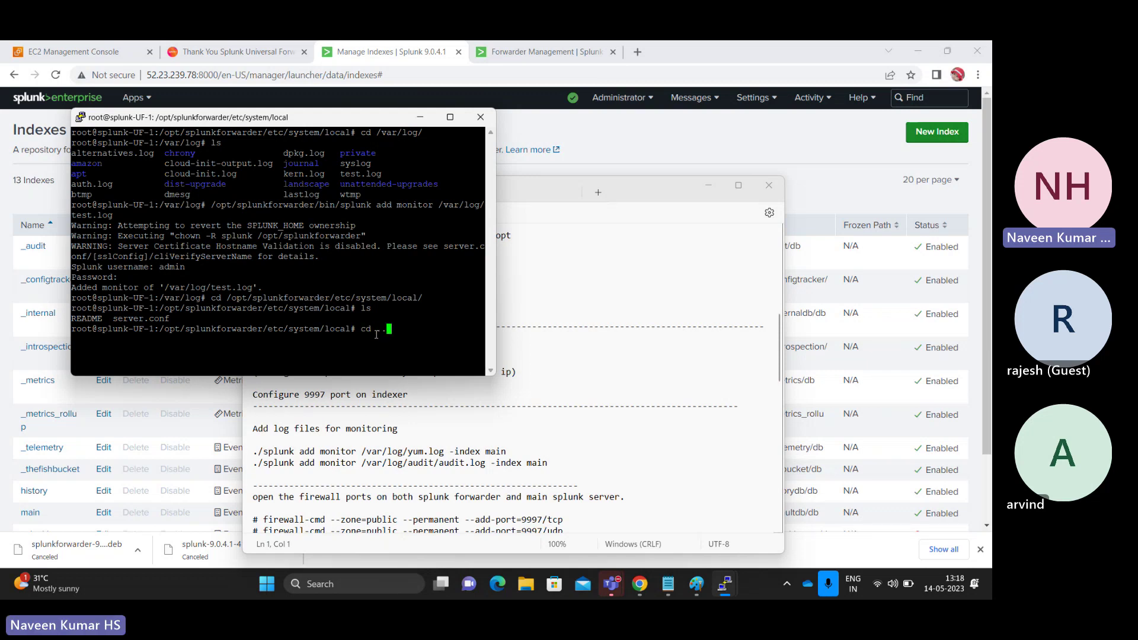
key("Return")
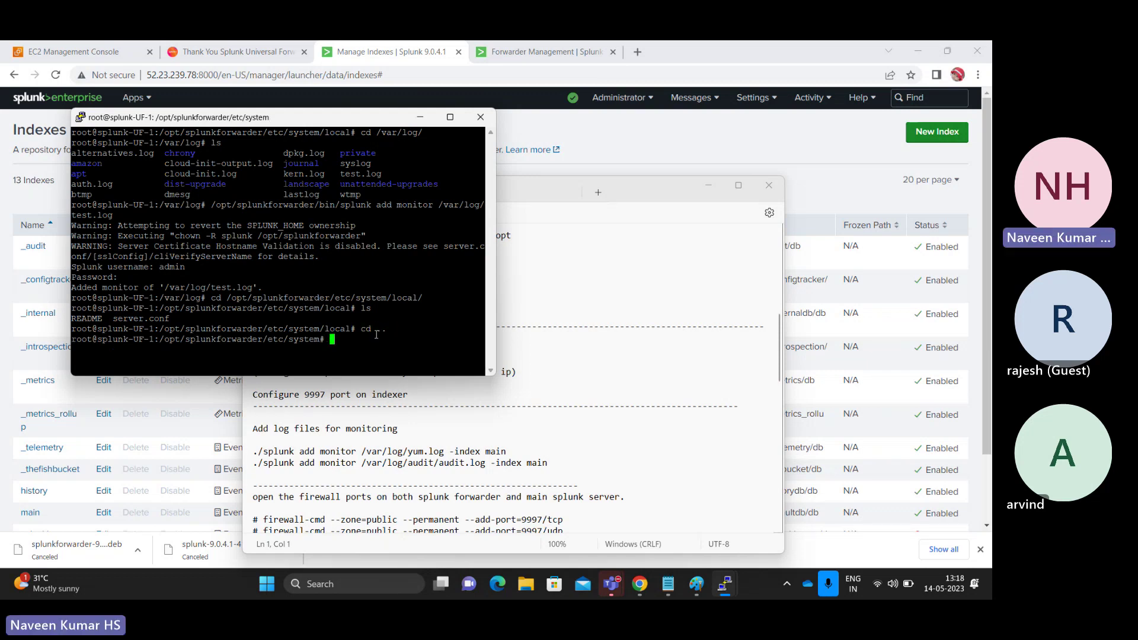
type("cd ..")
key("Return")
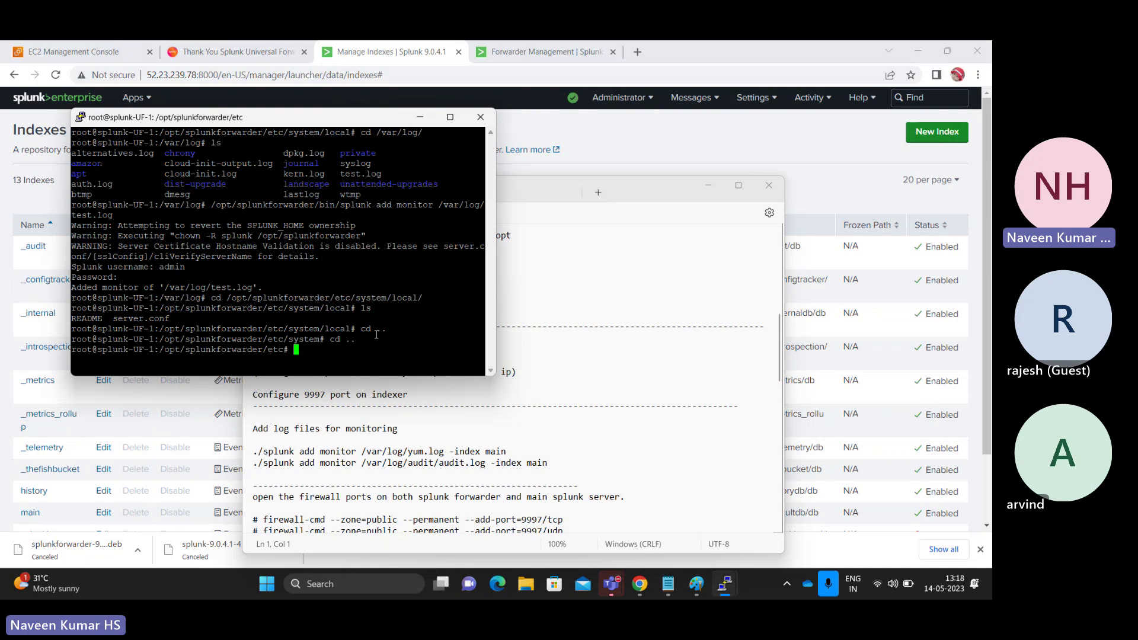
type("cd apps/")
key("Return")
type("ls")
key("Return")
type("cd search/")
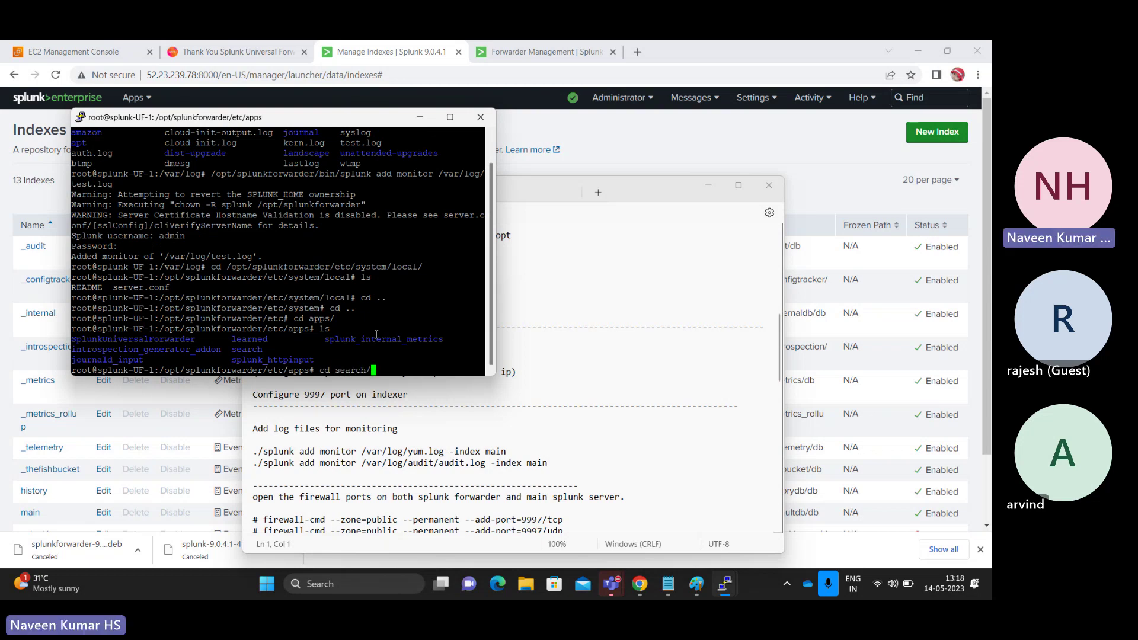
key("Return")
type("ls")
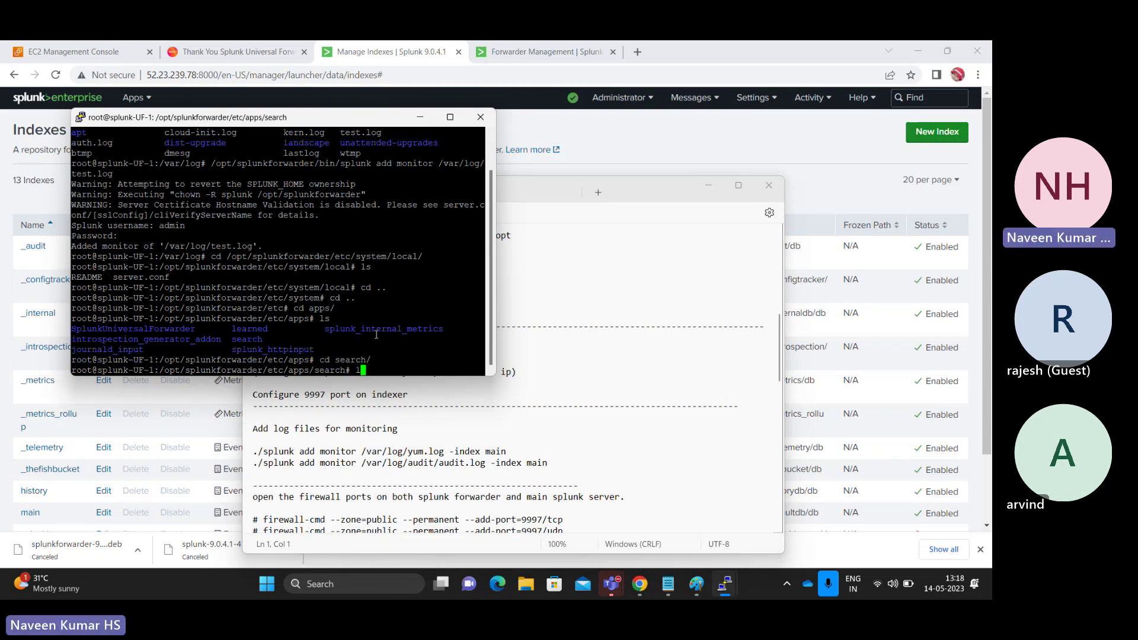
key("Return")
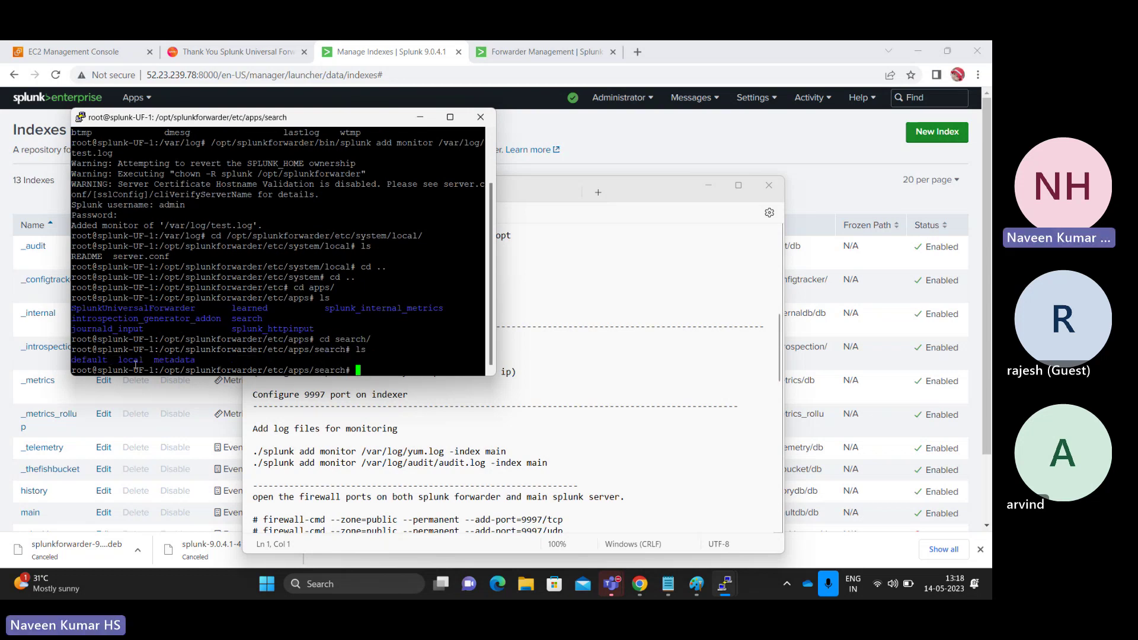
- Enter the search app's local folder, spot inputs.conf, and start cat inputs.conf
double_click(132, 361)
type("cd local/")
key("Return")
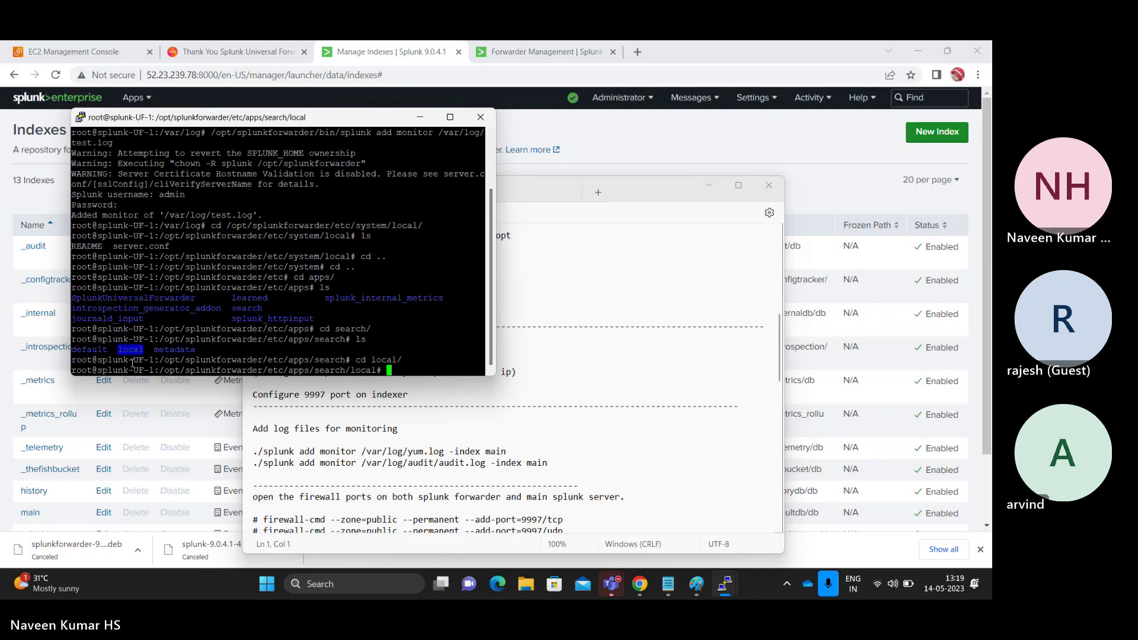
type("ls")
key("Return")
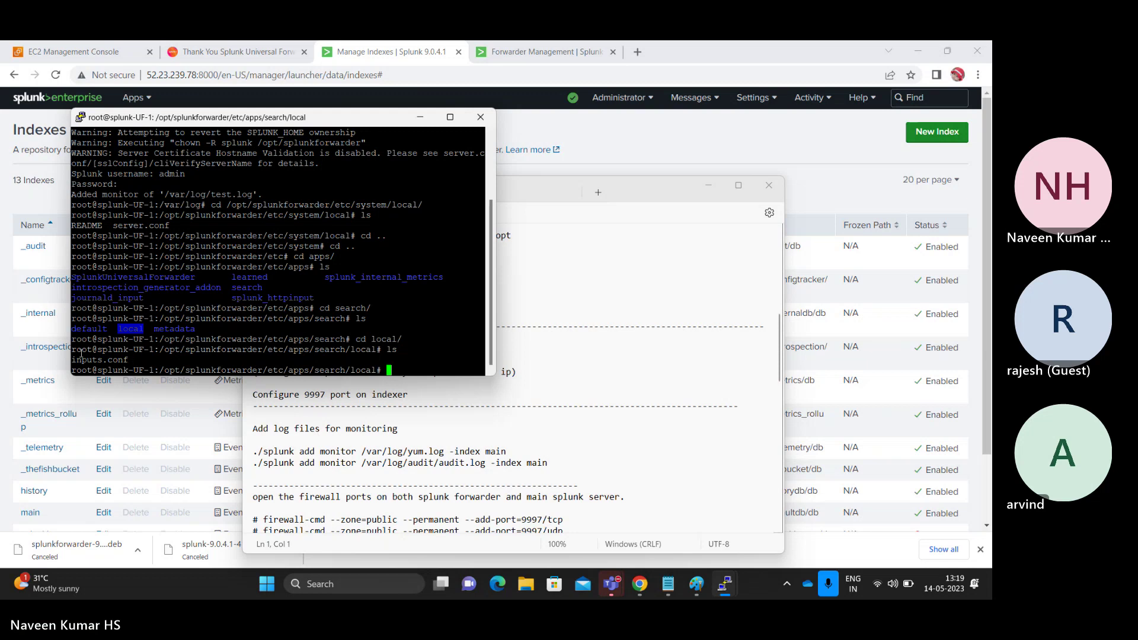
double_click(86, 358)
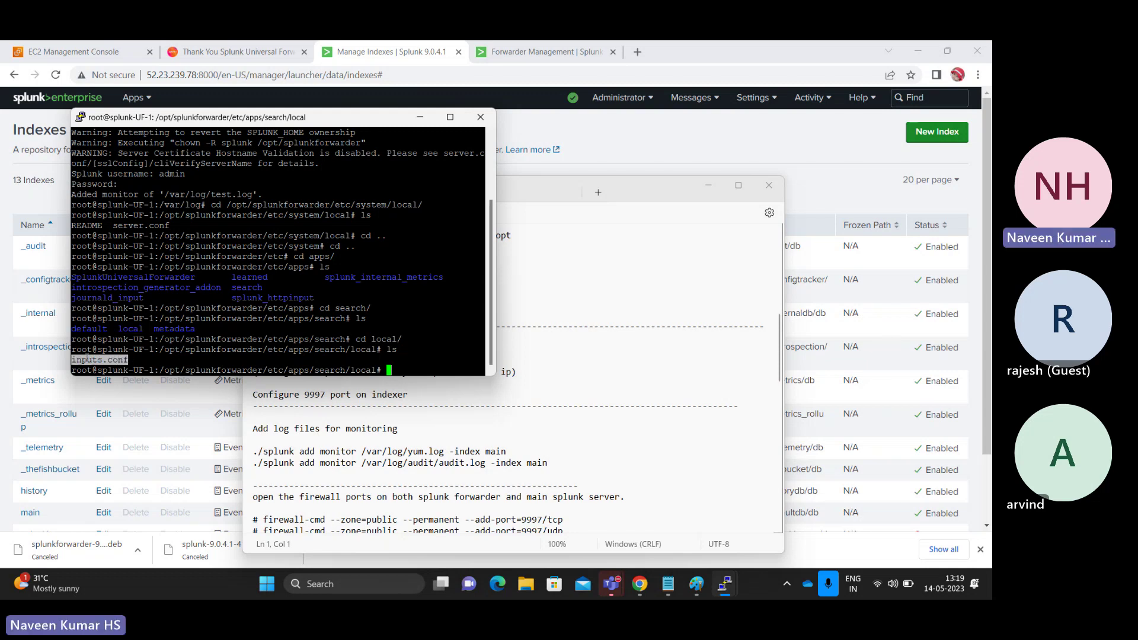
type("cat inputs.conf")
- Print inputs.conf and highlight its monitor:///var/log/test.log stanza and disabled = false
key("Return")
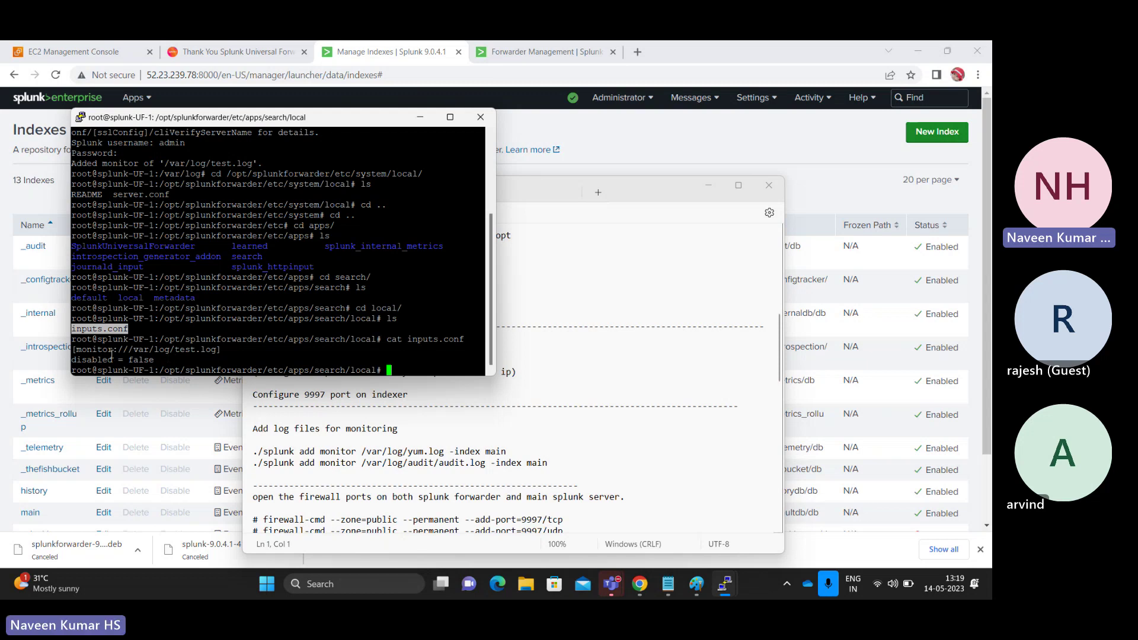
double_click(147, 359)
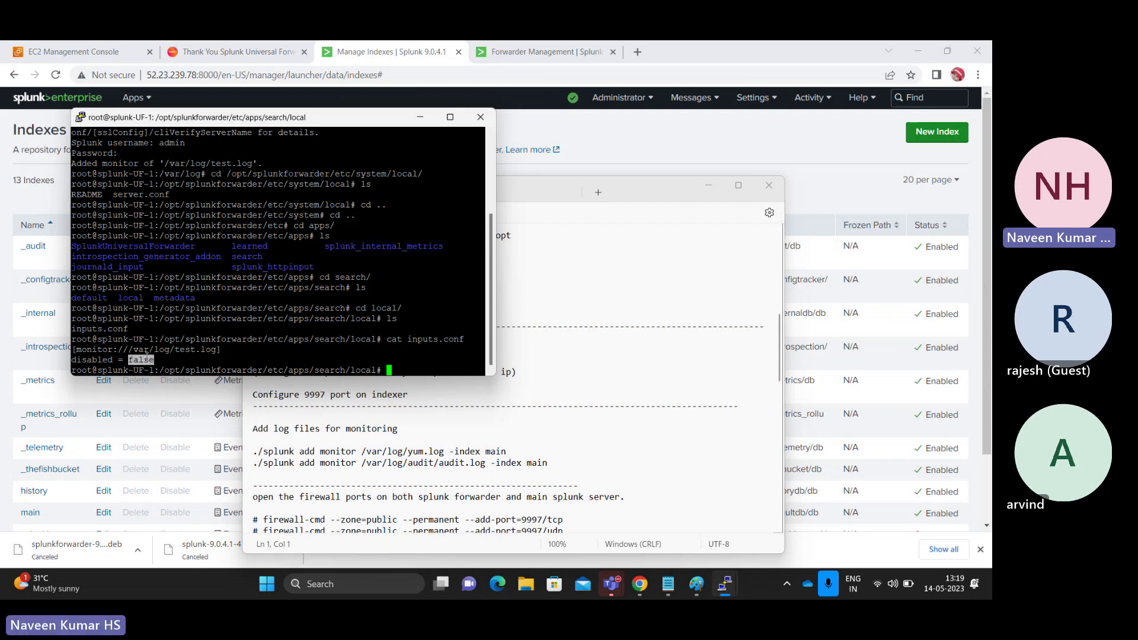
left_click(164, 357)
left_click_drag(136, 352, 213, 352)
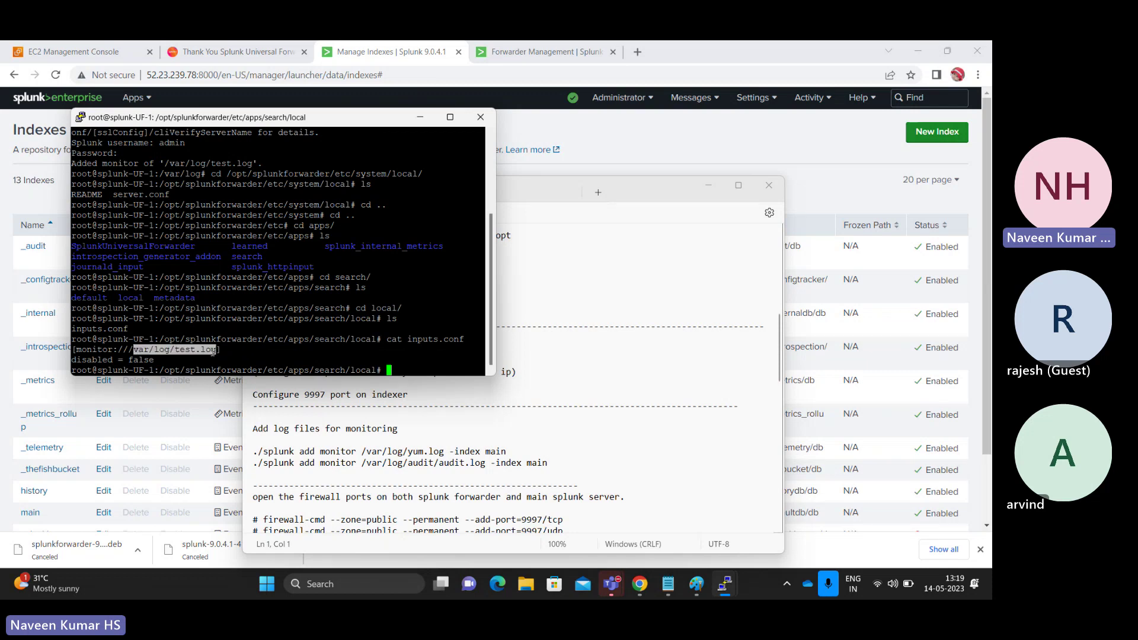
left_click(165, 359)
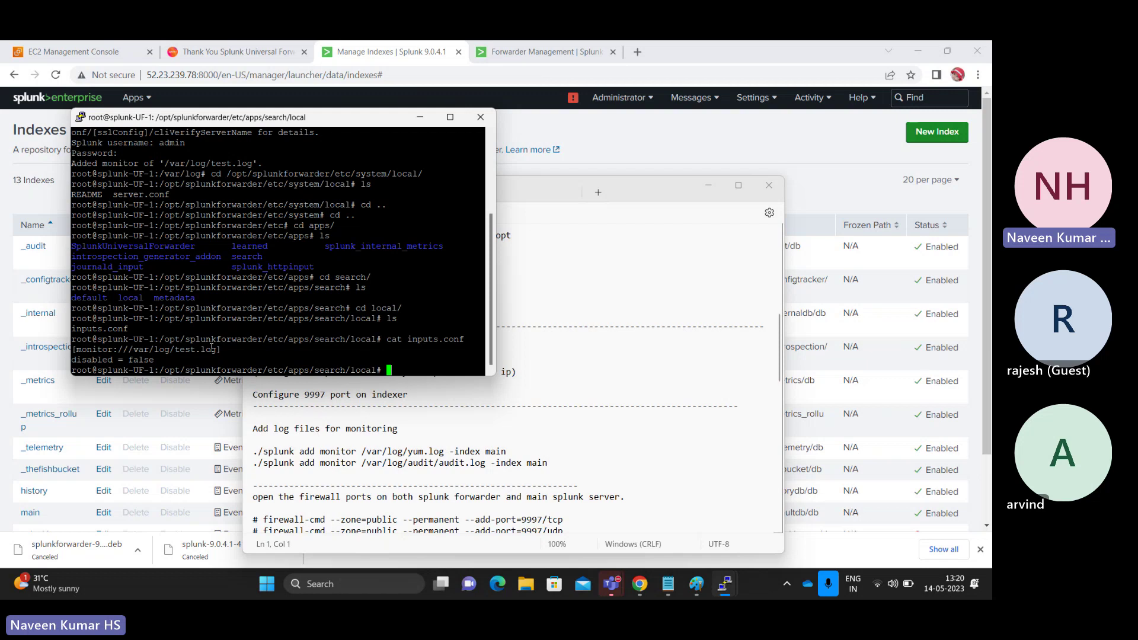
double_click(277, 338)
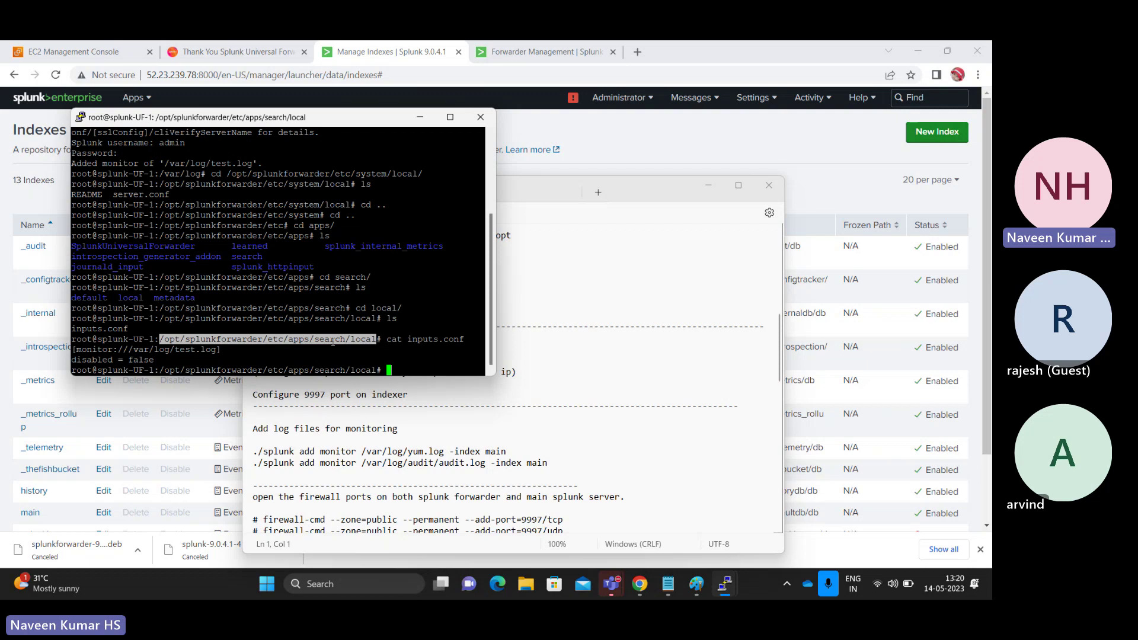
left_click(333, 341)
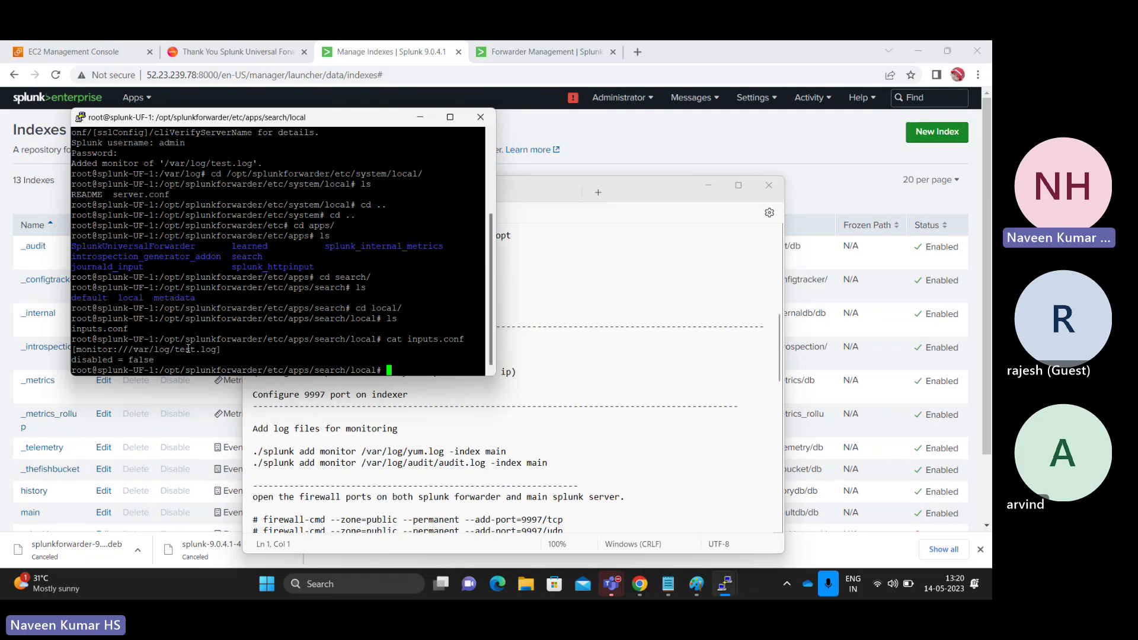
double_click(188, 349)
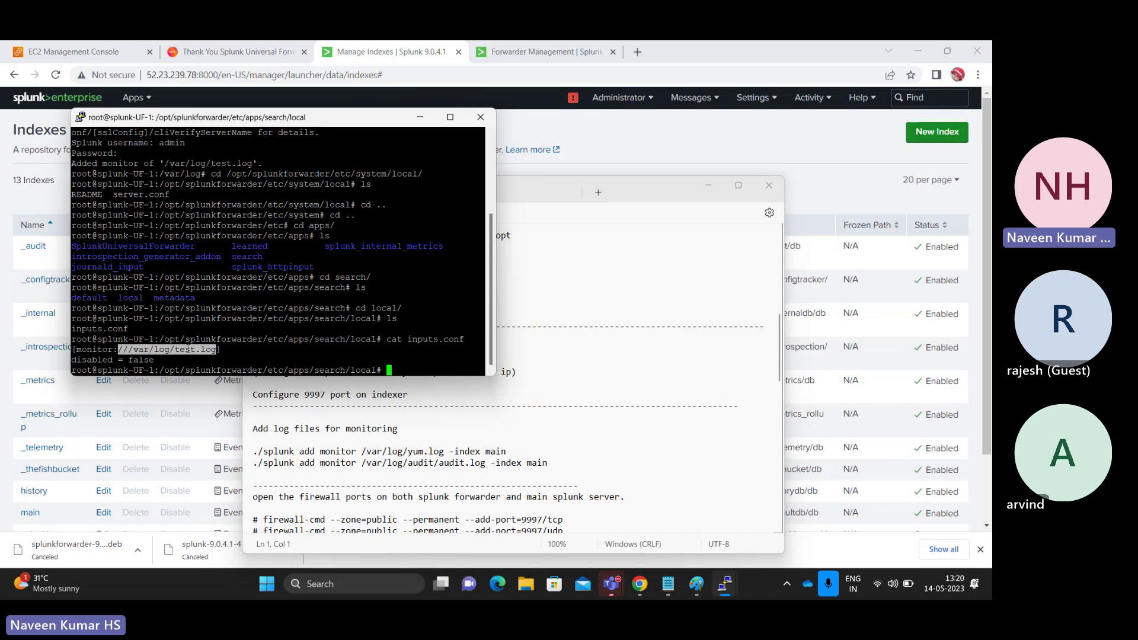
left_click(244, 358)
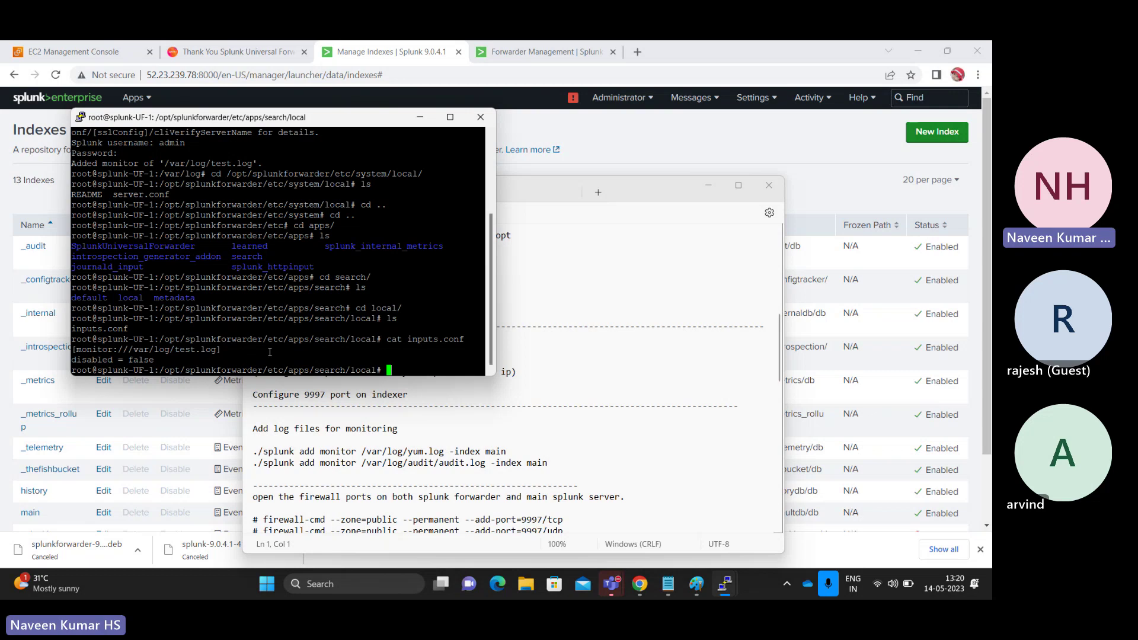
- List the local folder again, showing only inputs.conf, and move PuTTY to the right
type("ls")
key("Return")
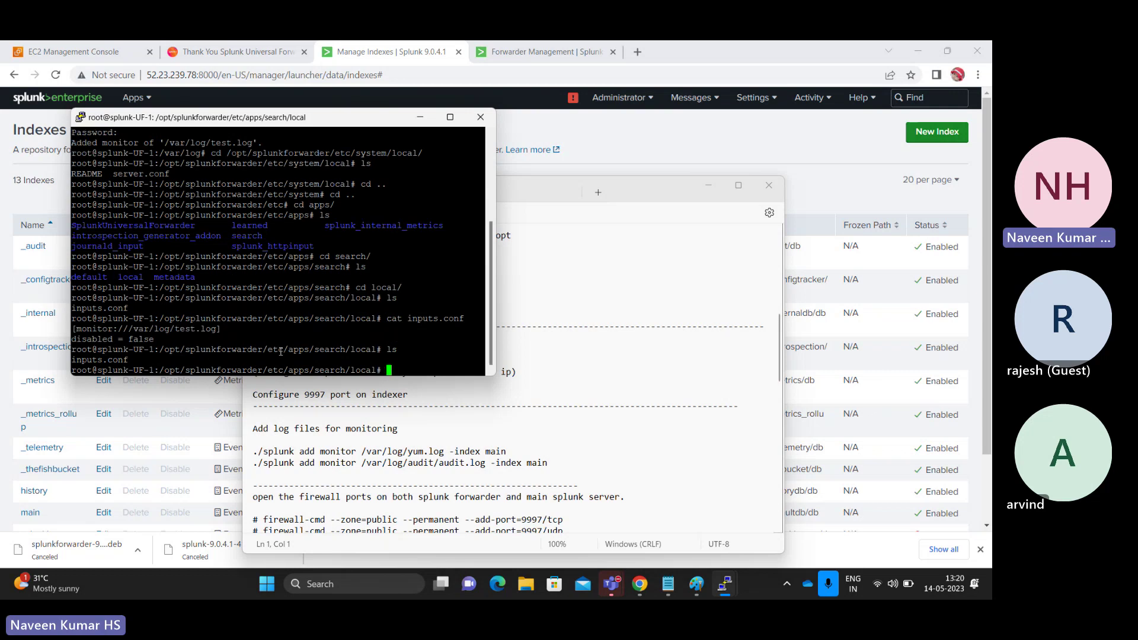
double_click(102, 359)
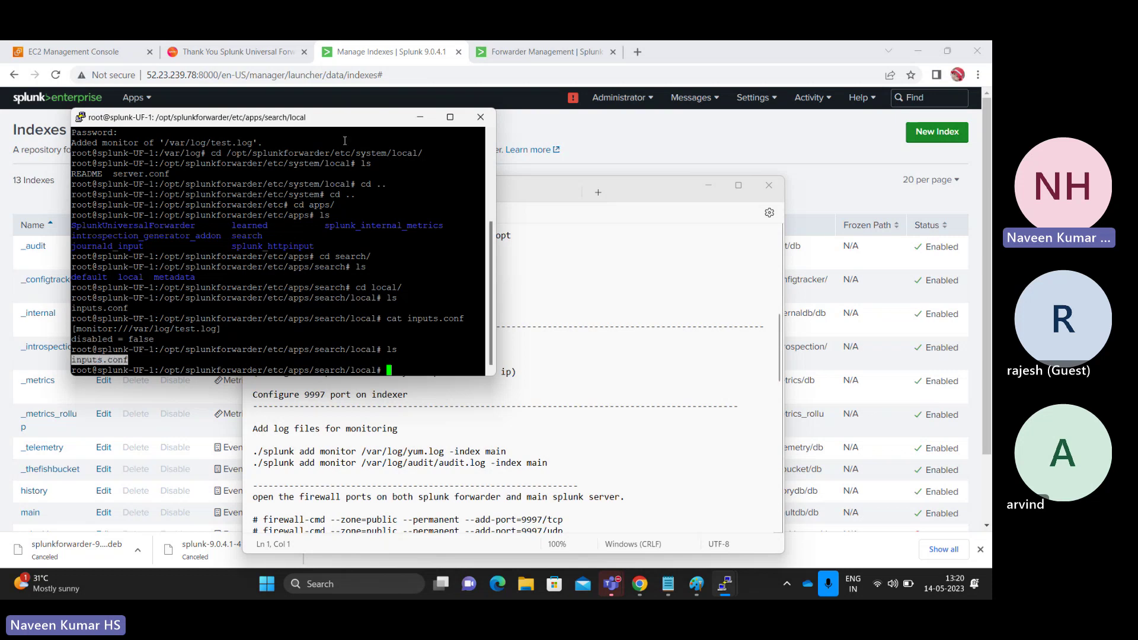
left_click_drag(373, 123, 647, 98)
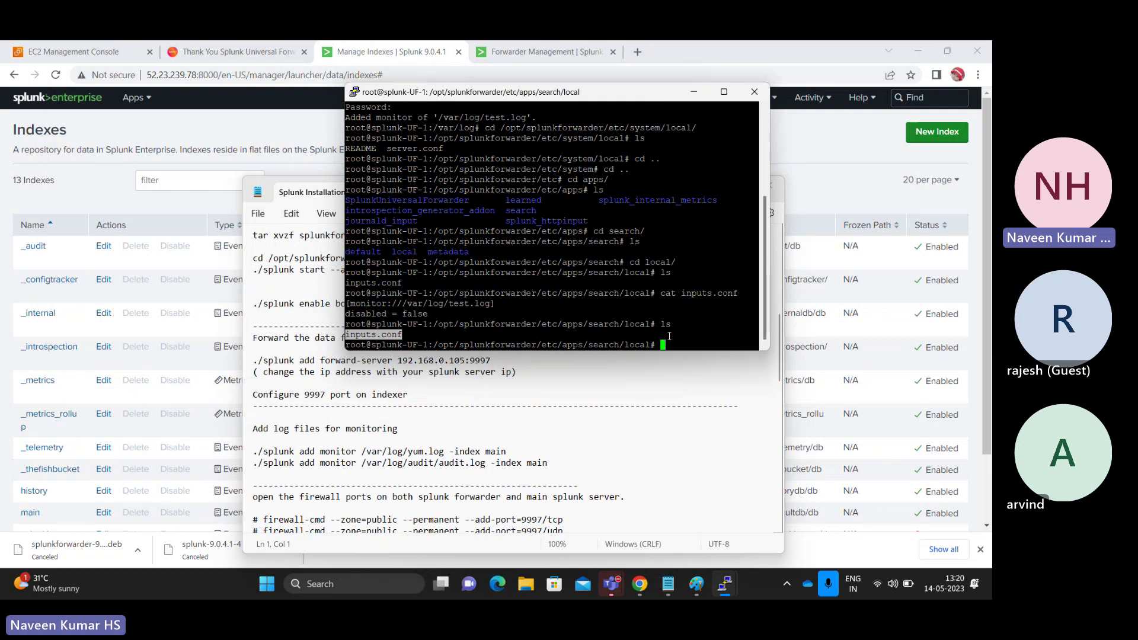
- Select the sample outputs.conf stanza in Notepad's spl-conf notes, then return to PuTTY
left_click(301, 235)
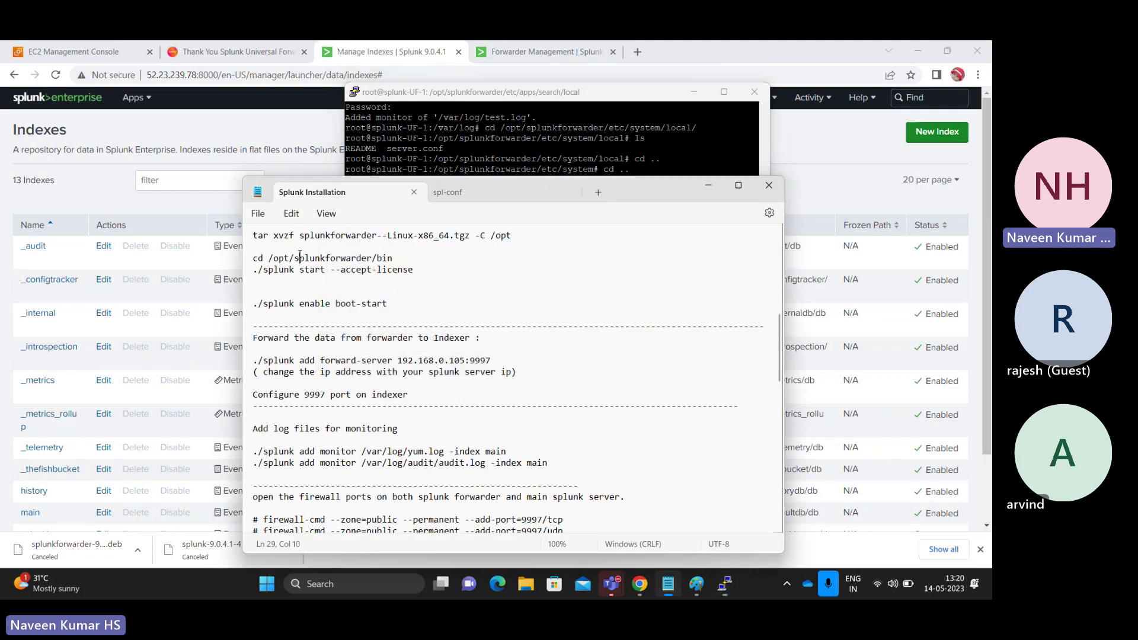
left_click(439, 198)
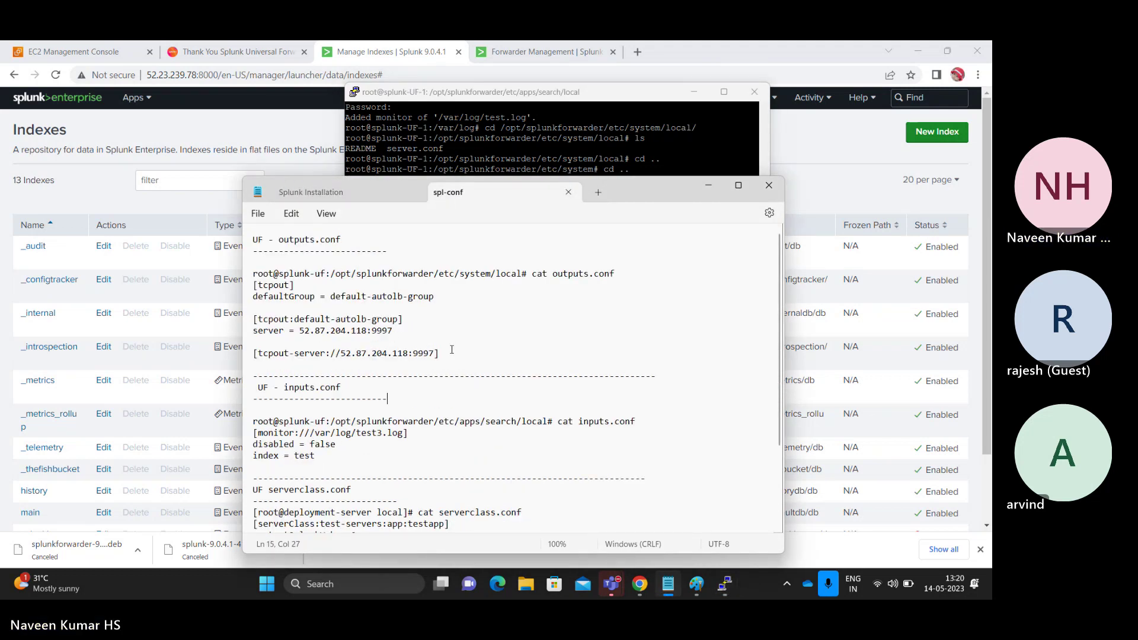
left_click_drag(452, 349, 255, 285)
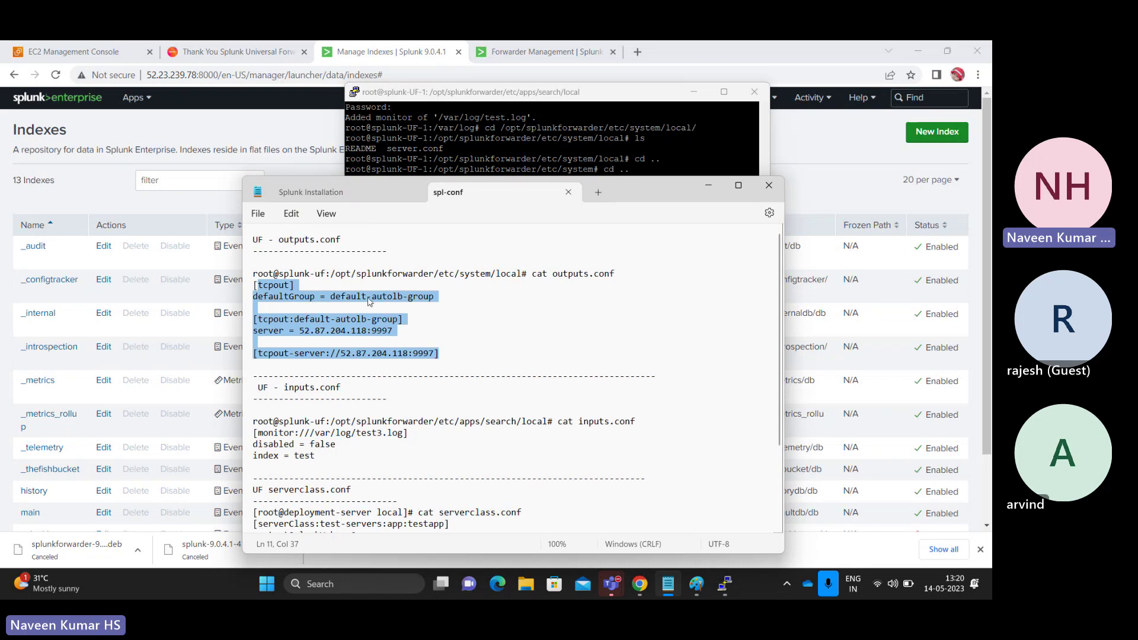
left_click(611, 129)
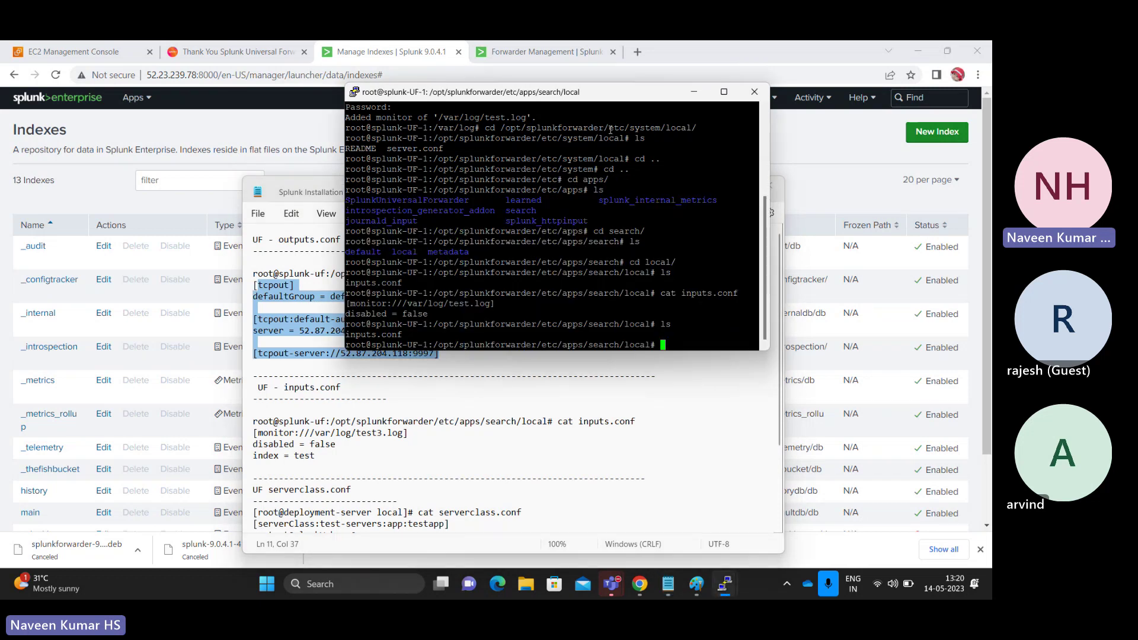
- On a cleared prompt, type /opt/splunkforwarder/bin/splunk add forward-server 52.23.239.78:9997 without running it
type("clear")
key("Return")
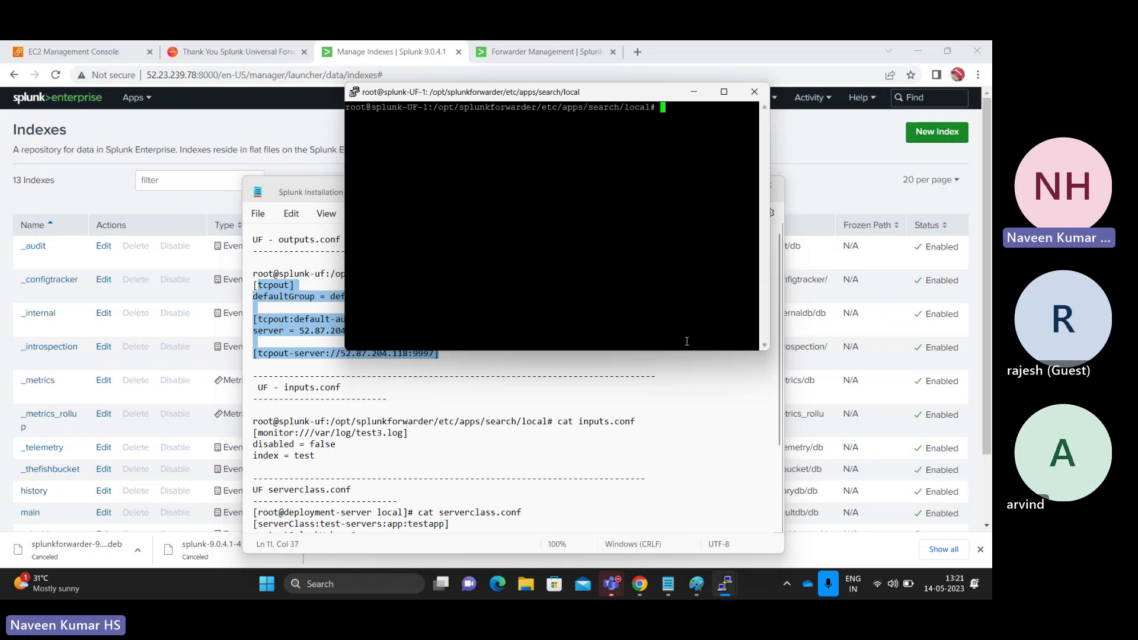
type("/opt/splunkforwarder/bin/")
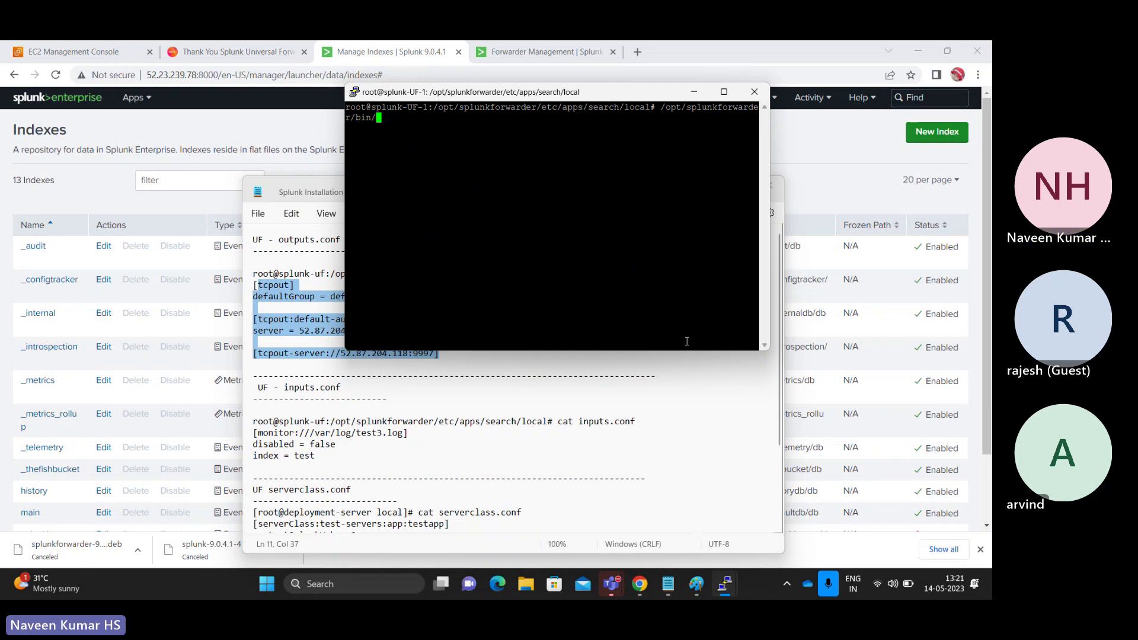
left_click(298, 193)
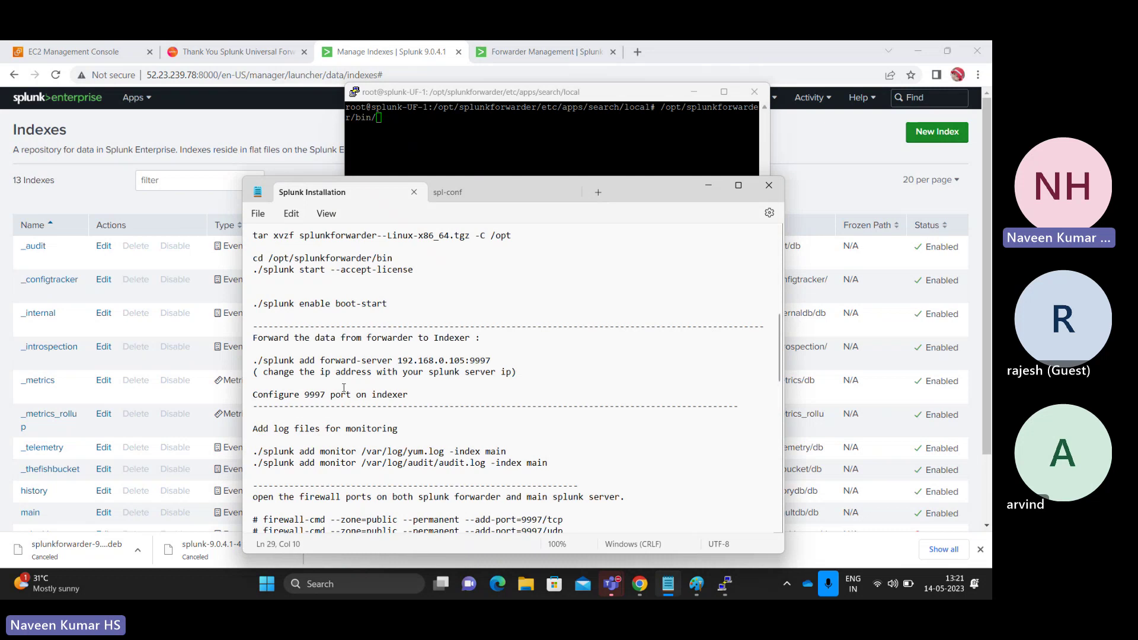
key("alt+Tab")
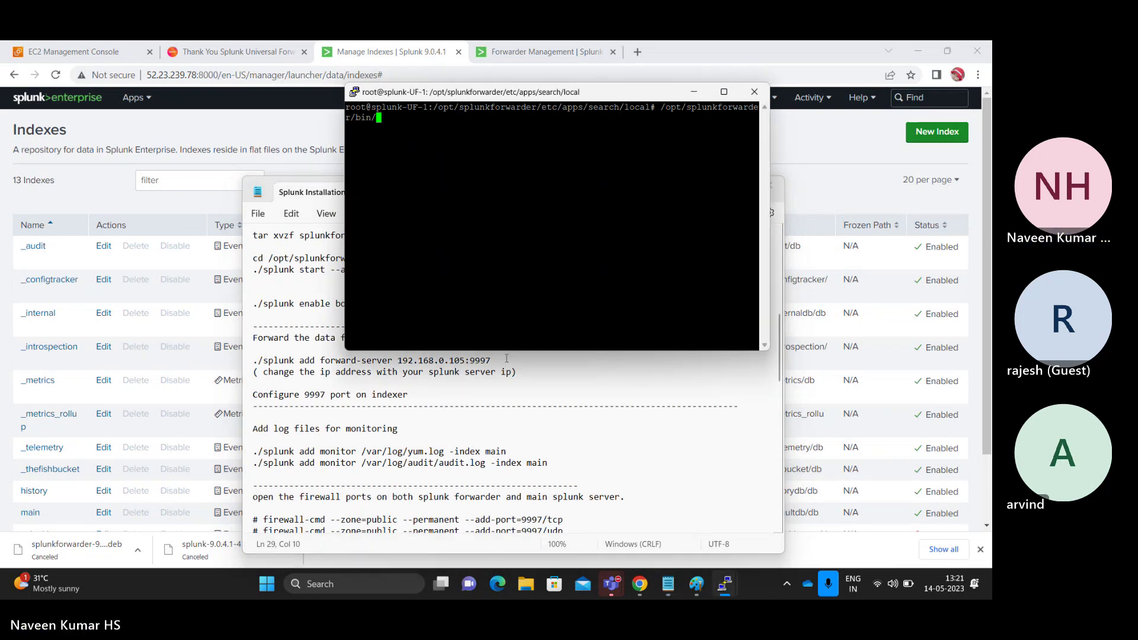
type("splunk add forward-server")
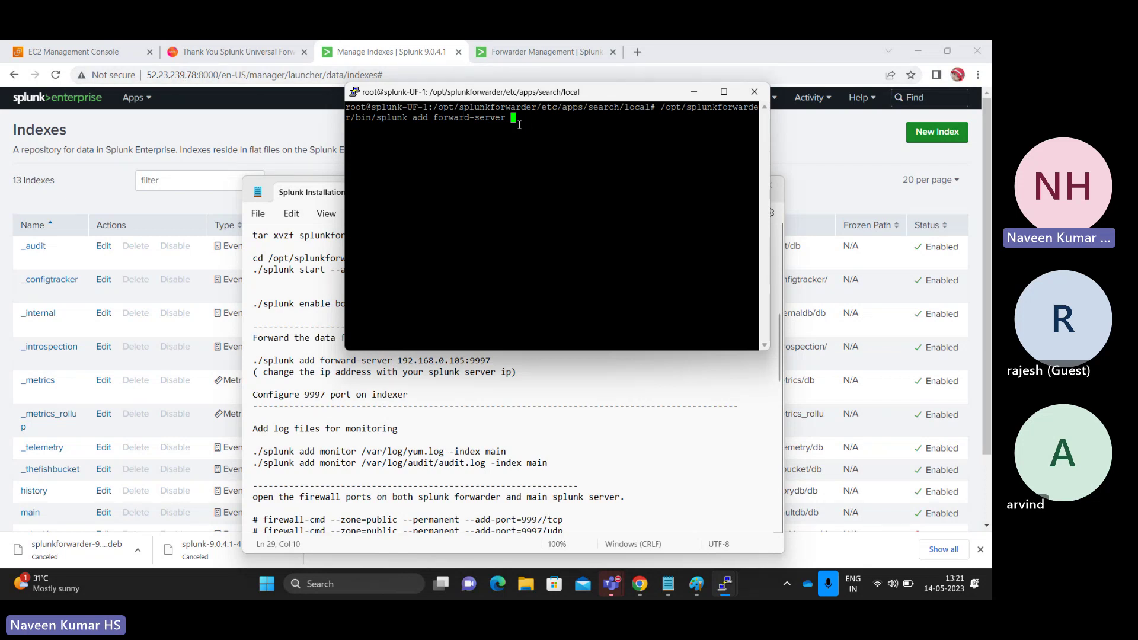
type("52.23.239.78:9997")
- Check Splunk's Forwarding and receiving > Receive data page, where port 9997 is enabled
left_click(865, 158)
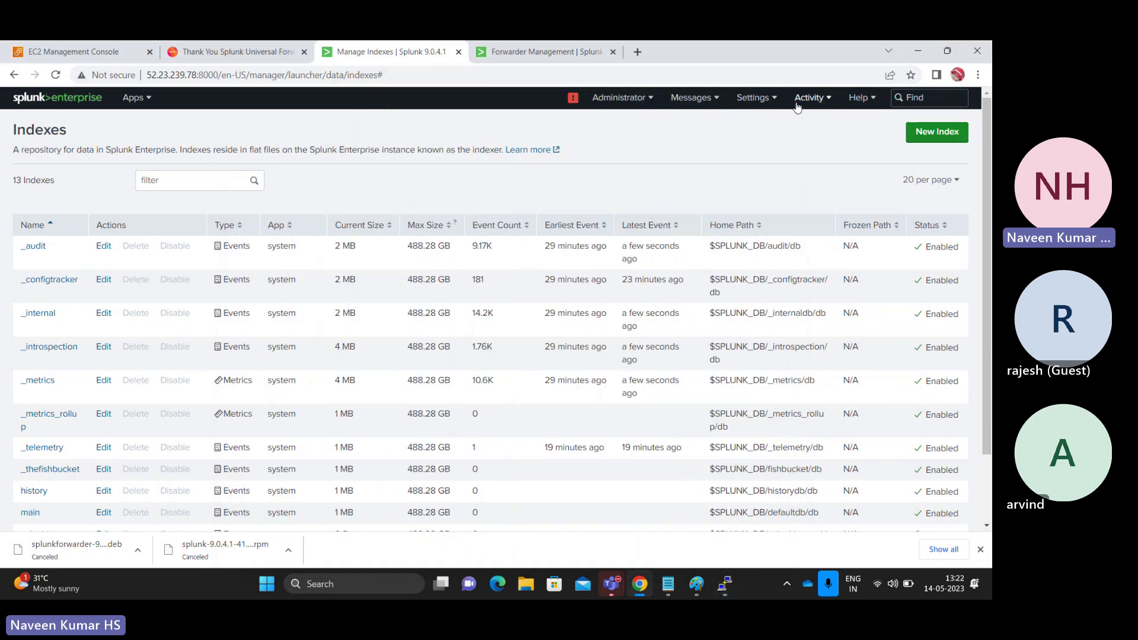
left_click(757, 99)
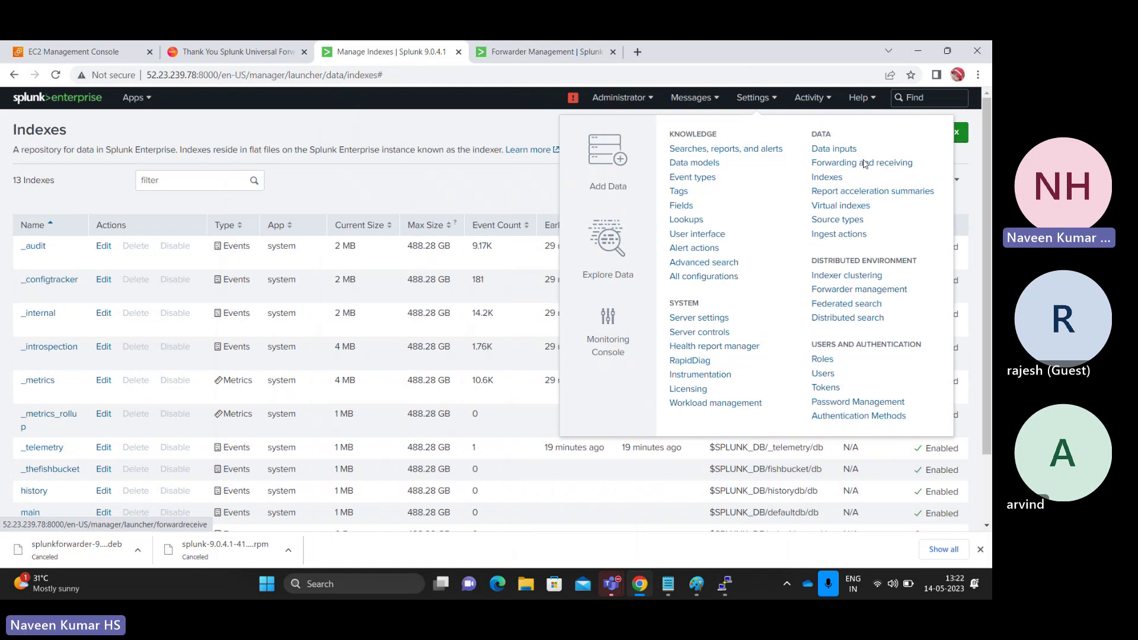
left_click(862, 163)
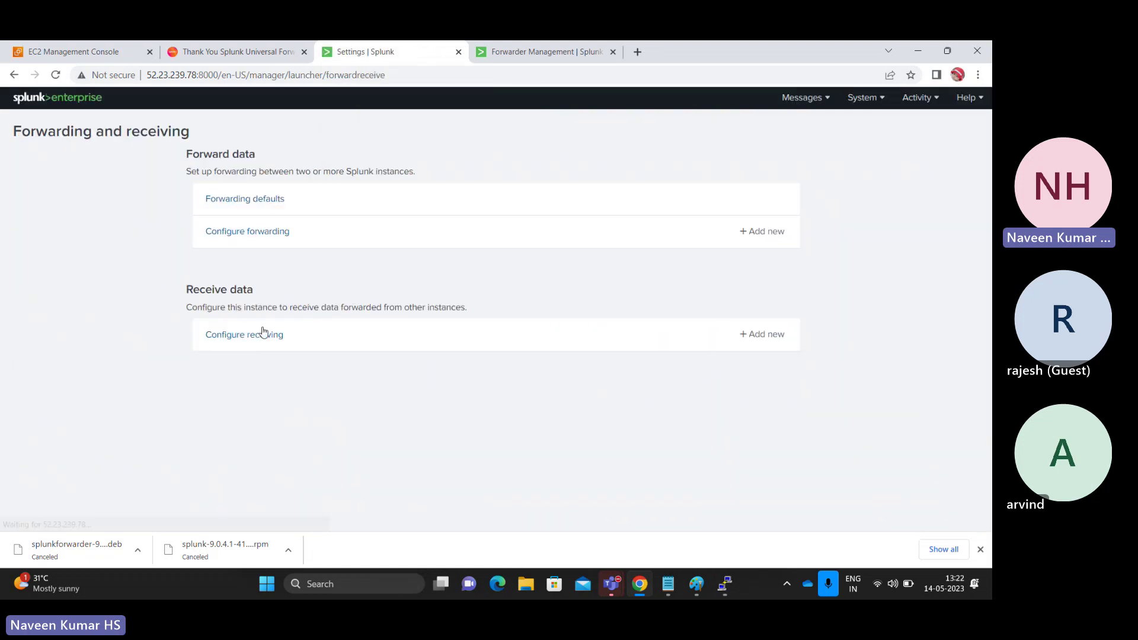
left_click(260, 337)
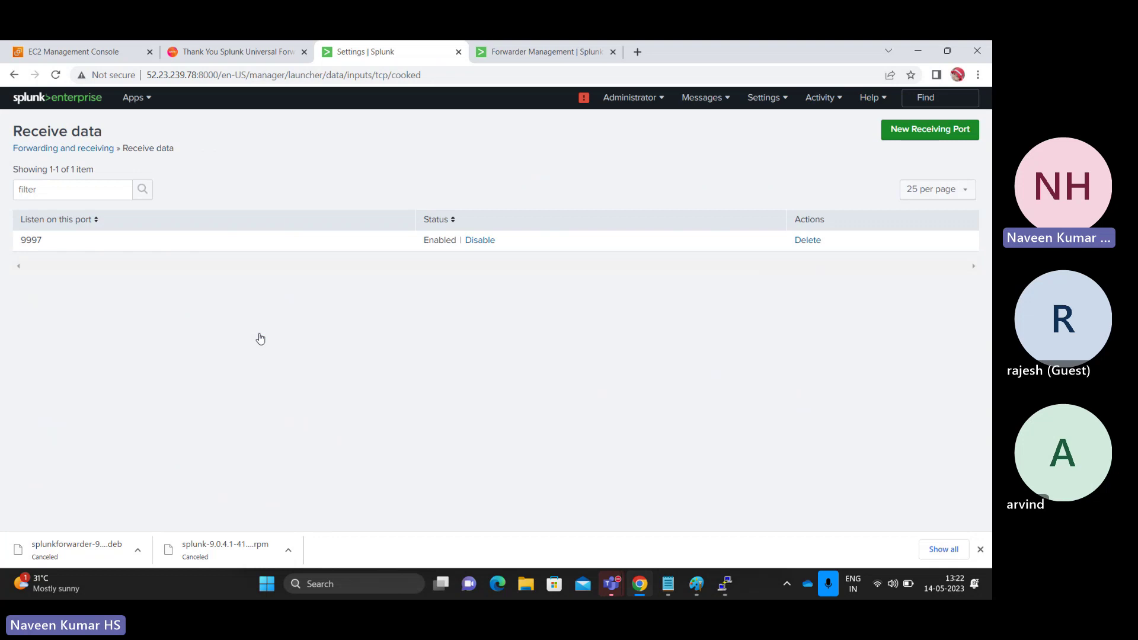
double_click(32, 240)
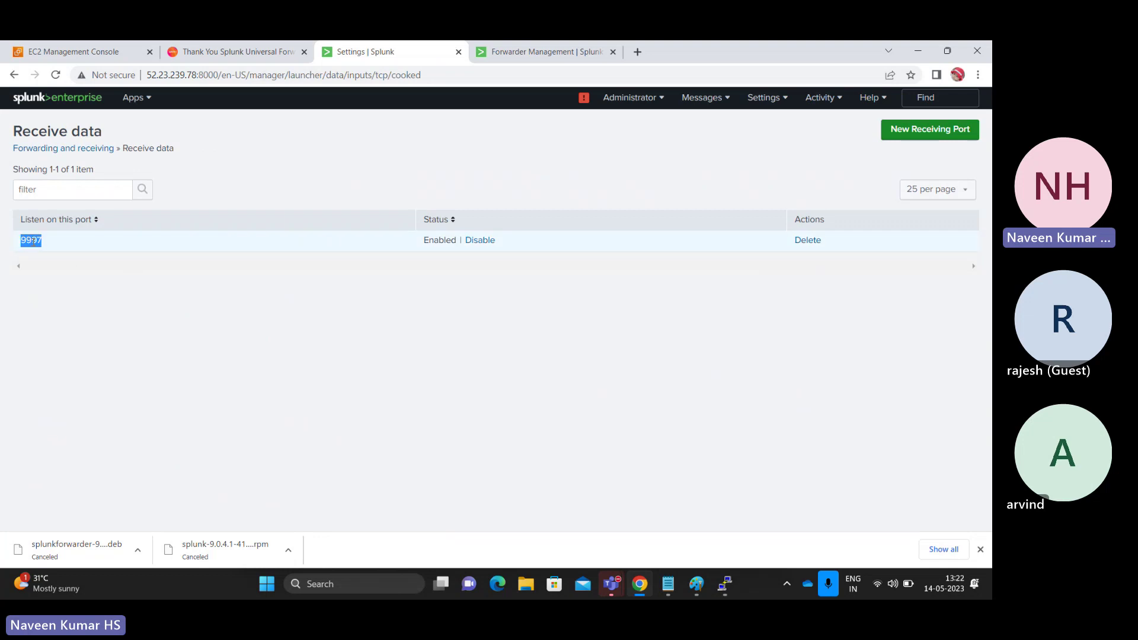
key("alt+Tab")
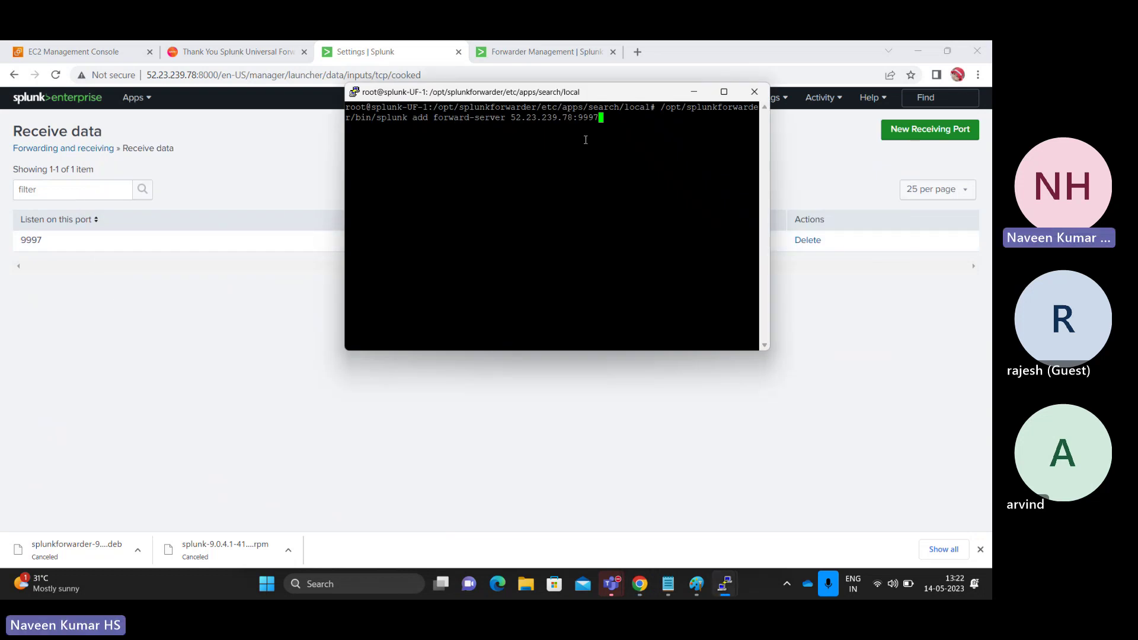
- Run the forward-server command, confirming 'Added forwarding to: 52.23.239.78:9997', and list the folder
key("Return")
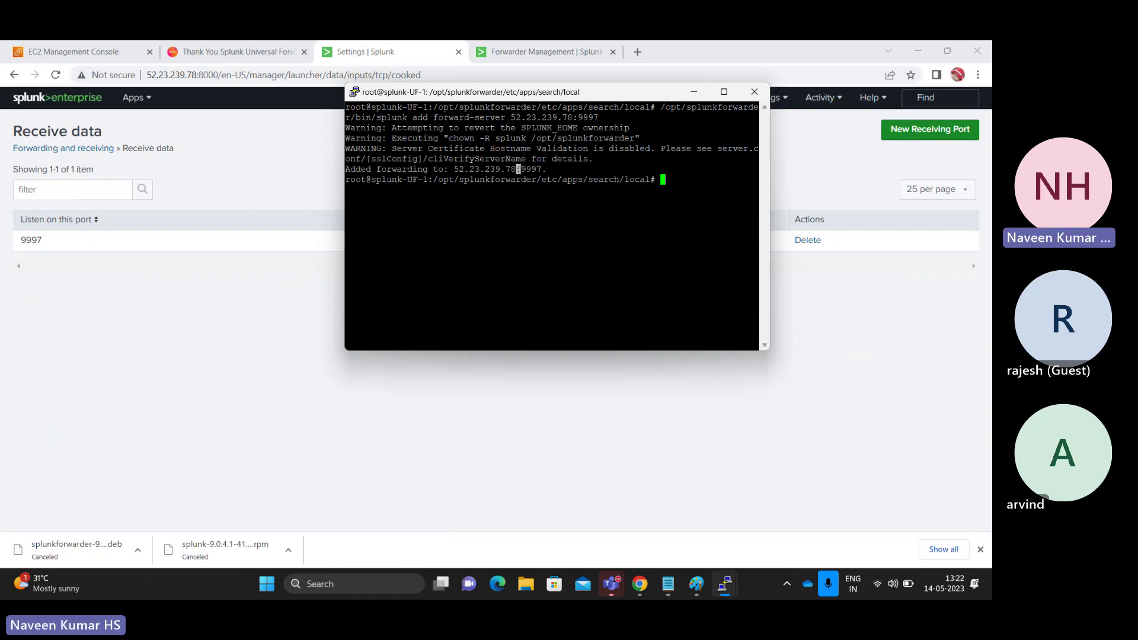
double_click(486, 170)
type("ls")
key("Return")
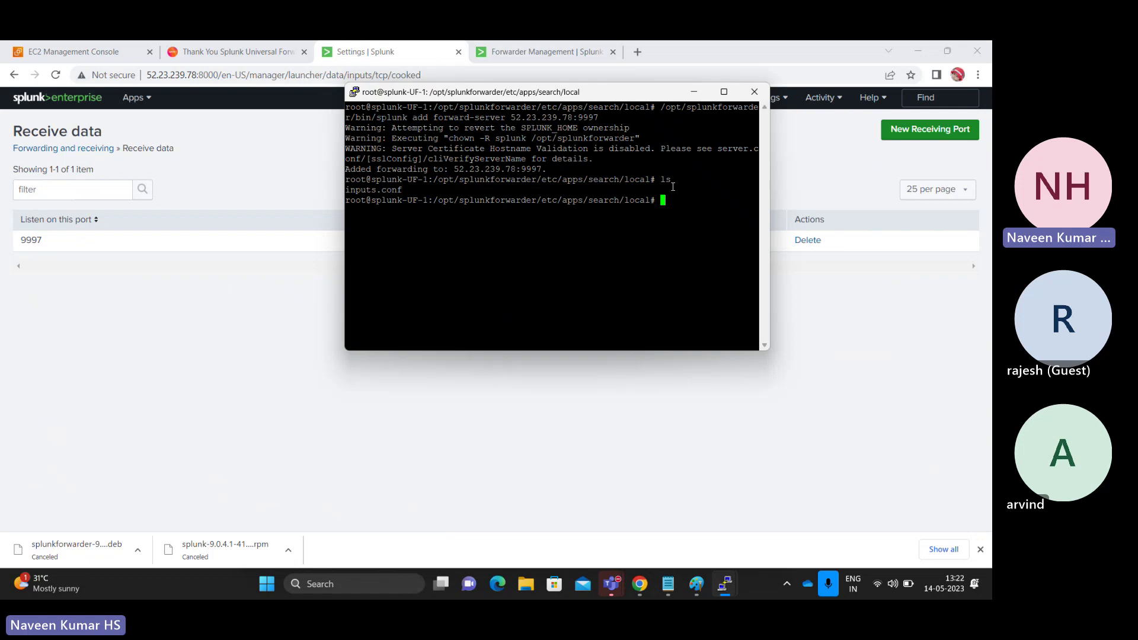
- Change into /opt/splunkforwarder/etc/system/local and list its files, including outputs.conf
type("cd ..")
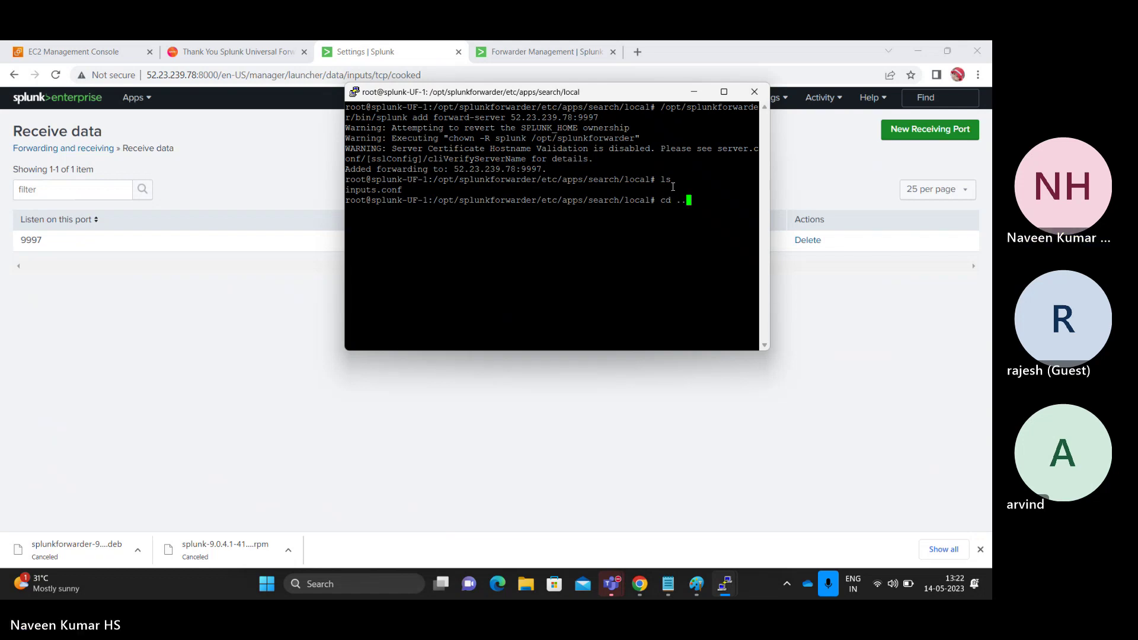
key("BackSpace")
key("BackSpace")
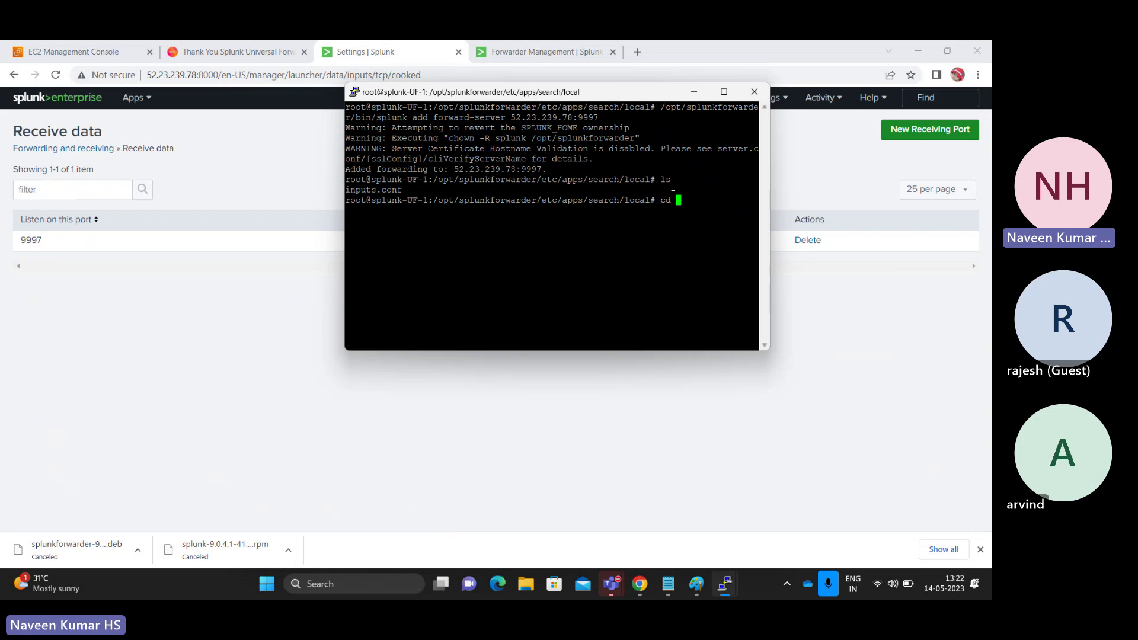
key("BackSpace")
key("BackSpace")
key("BackSpace")
type("ls")
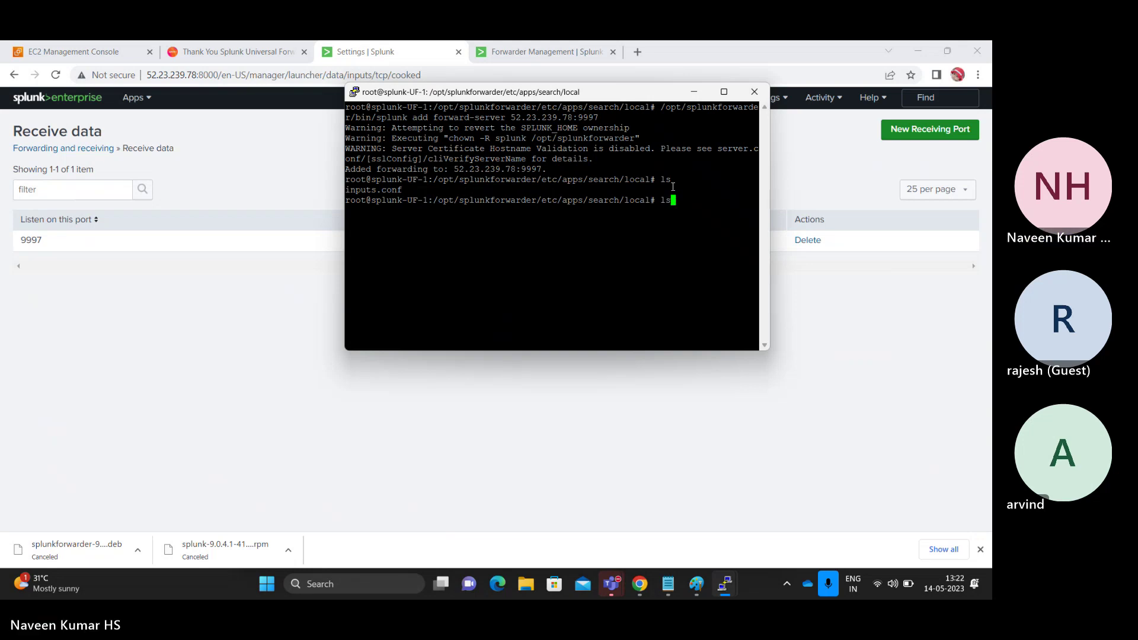
key("Return")
type("cd /opt/")
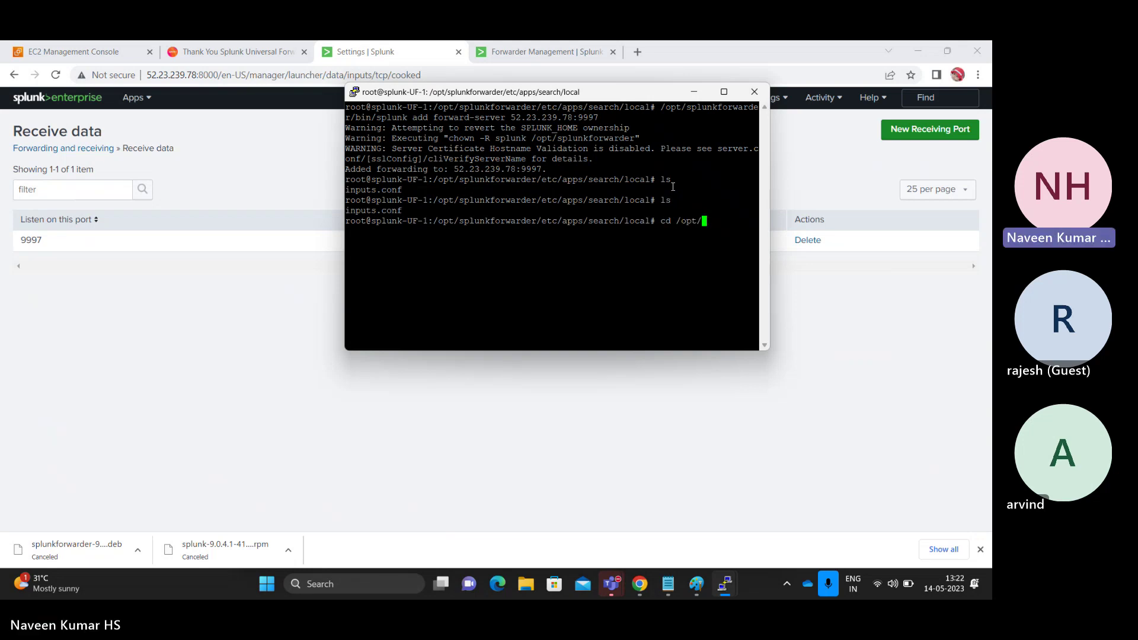
type("splunkforwarder/etc/")
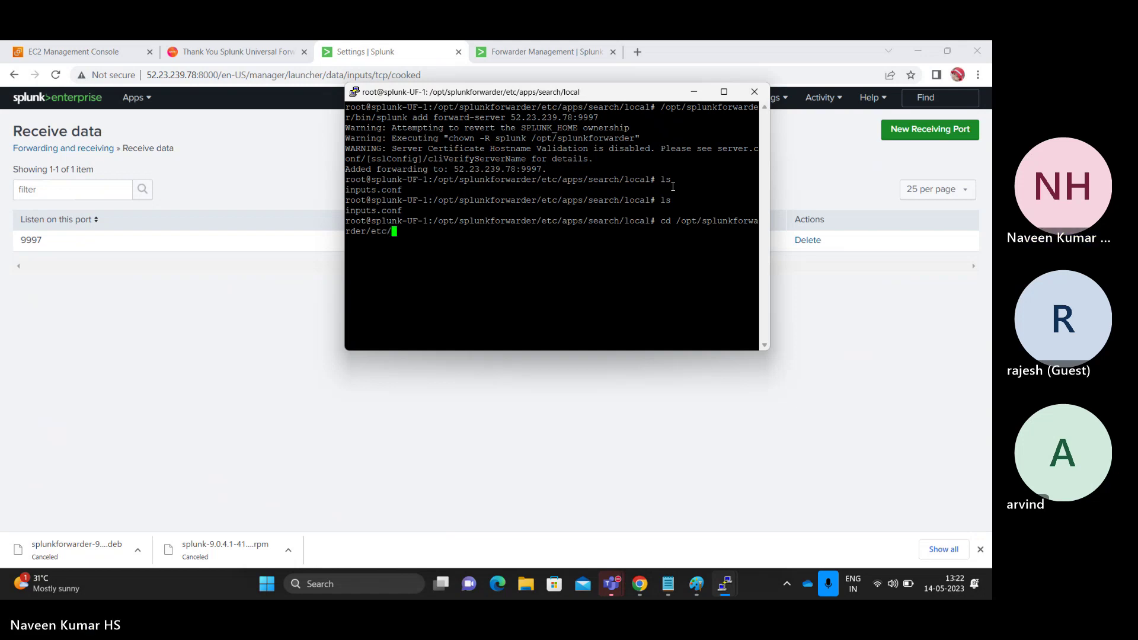
type("system/local/")
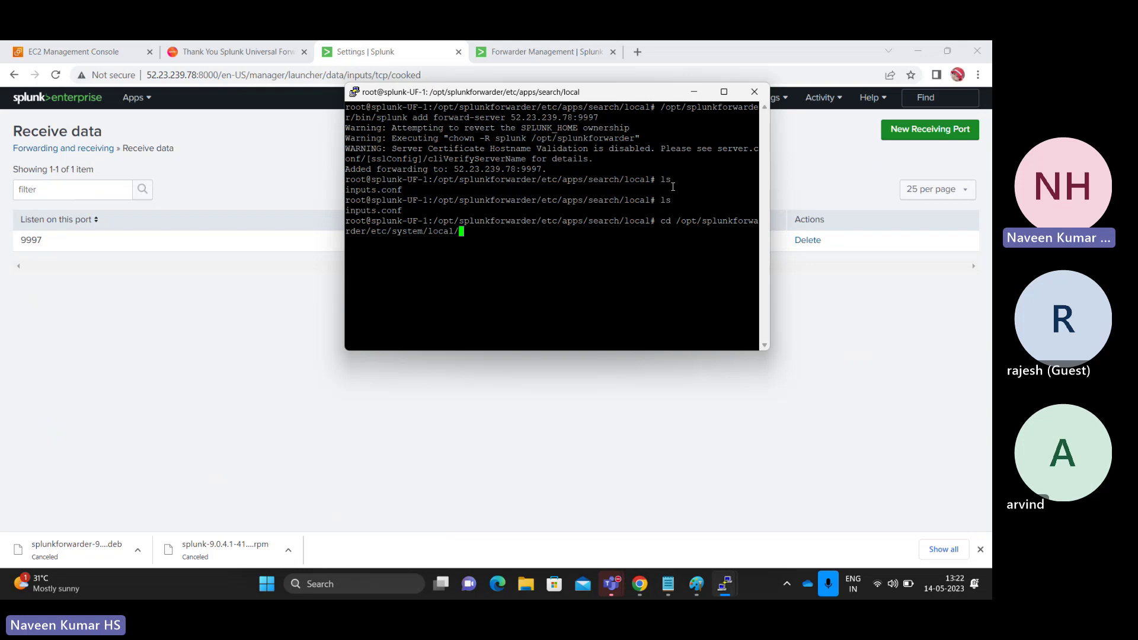
key("Return")
type("ls")
key("Return")
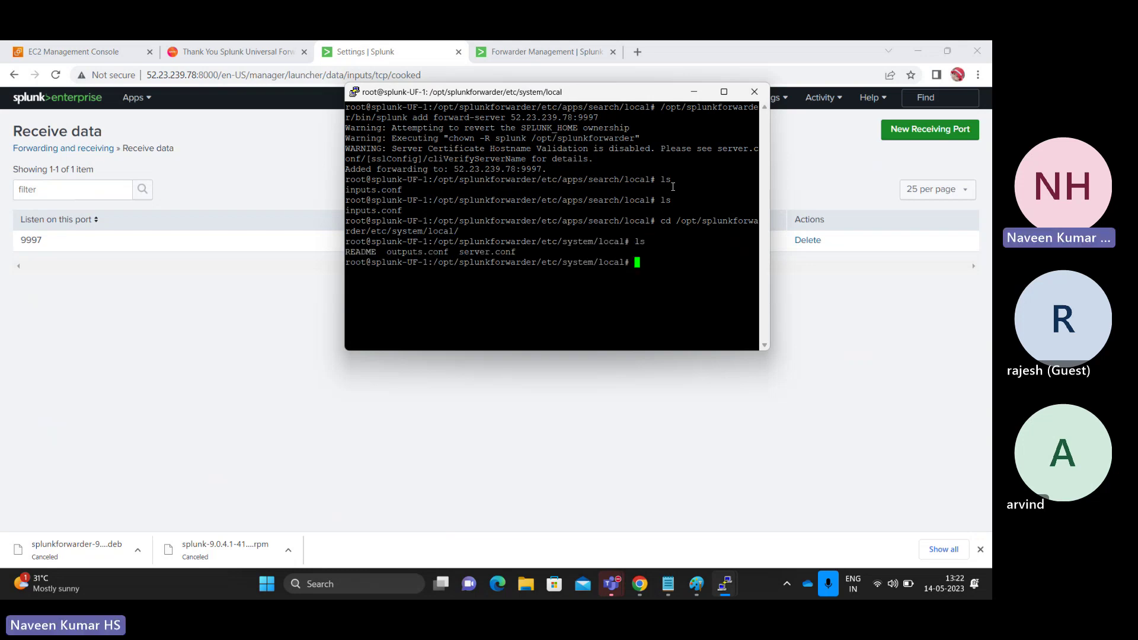
- Highlight outputs.conf and the system/local path, then type cat outputs.conf
double_click(408, 254)
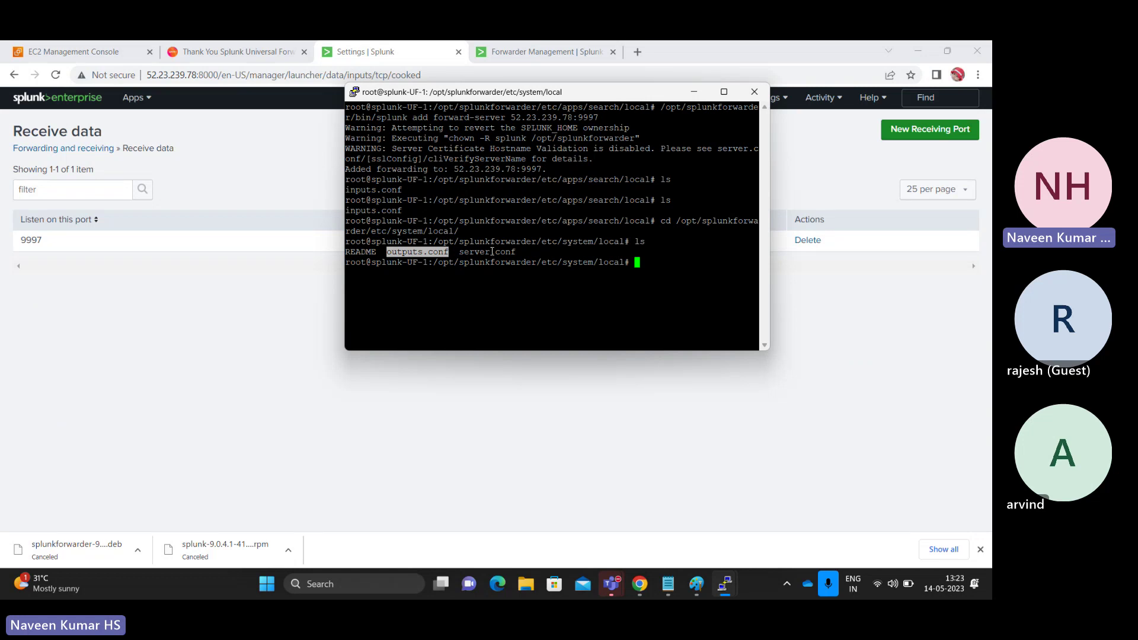
left_click_drag(467, 242, 625, 241)
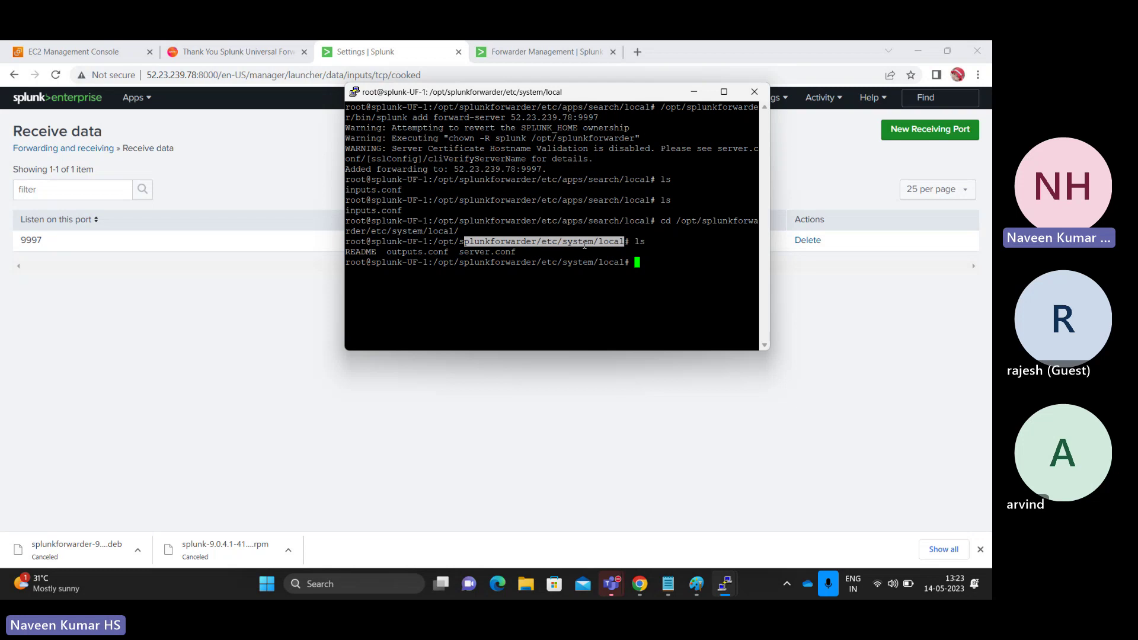
left_click(629, 242)
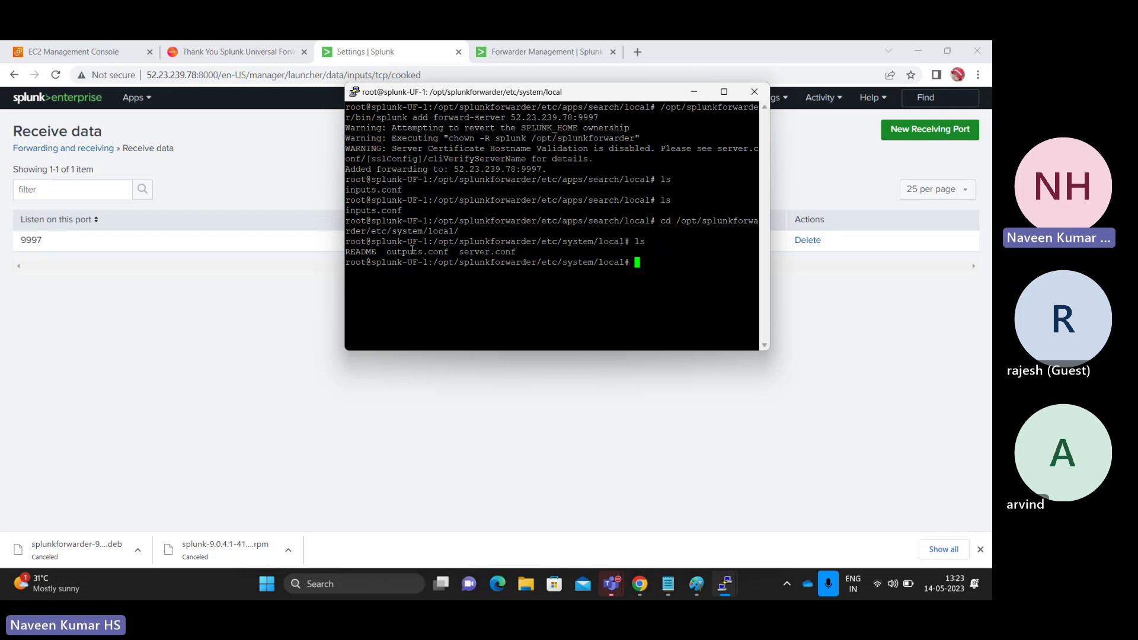
type("cat outputs.conf")
- Print outputs.conf and highlight its tcpout stanza, server IP 52.23.239.78 and port 9997
key("Return")
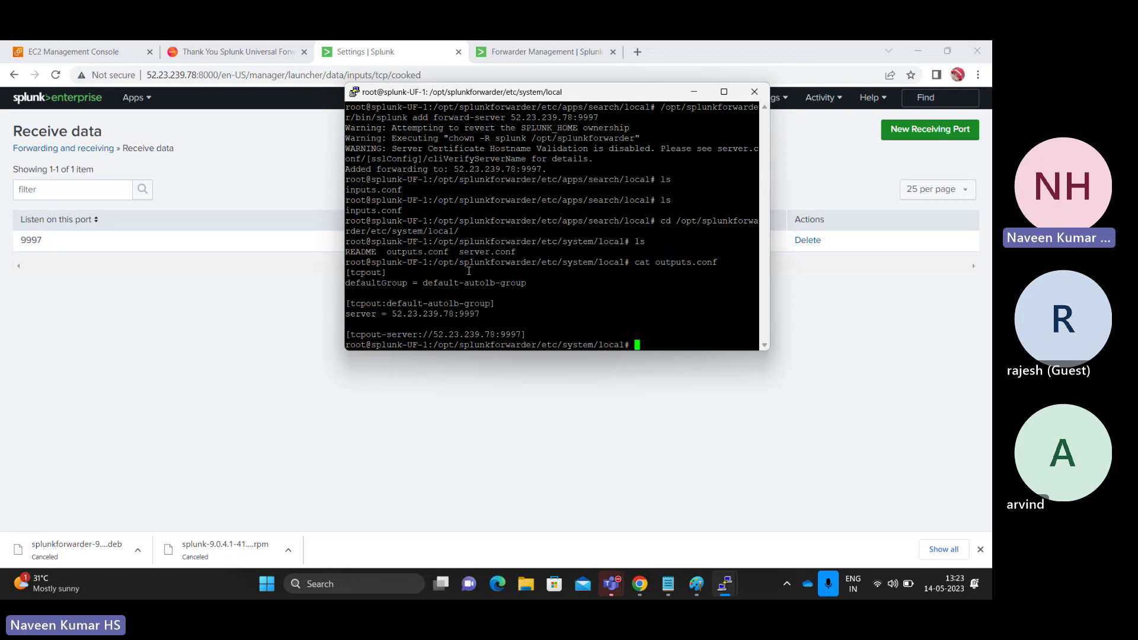
double_click(366, 272)
double_click(429, 316)
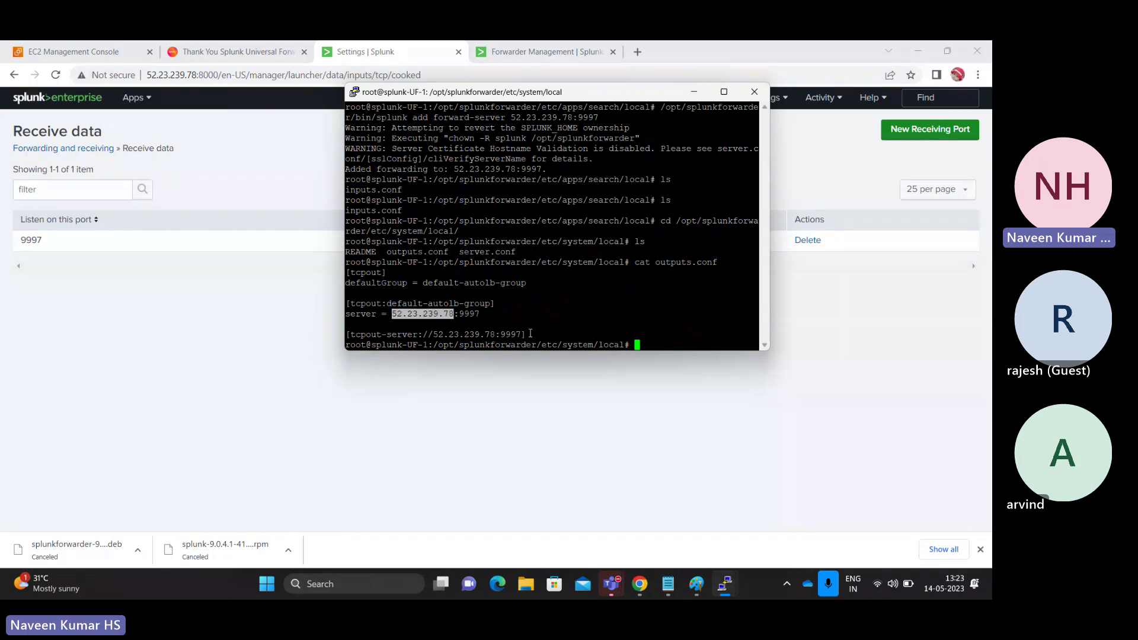
left_click_drag(531, 333, 348, 276)
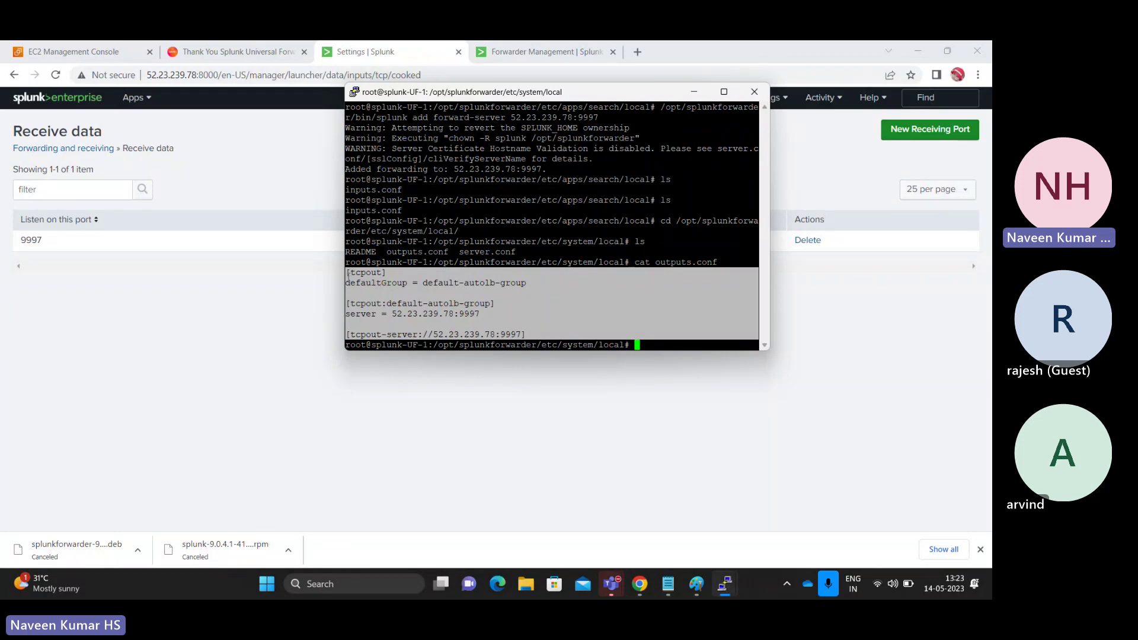
left_click(535, 331)
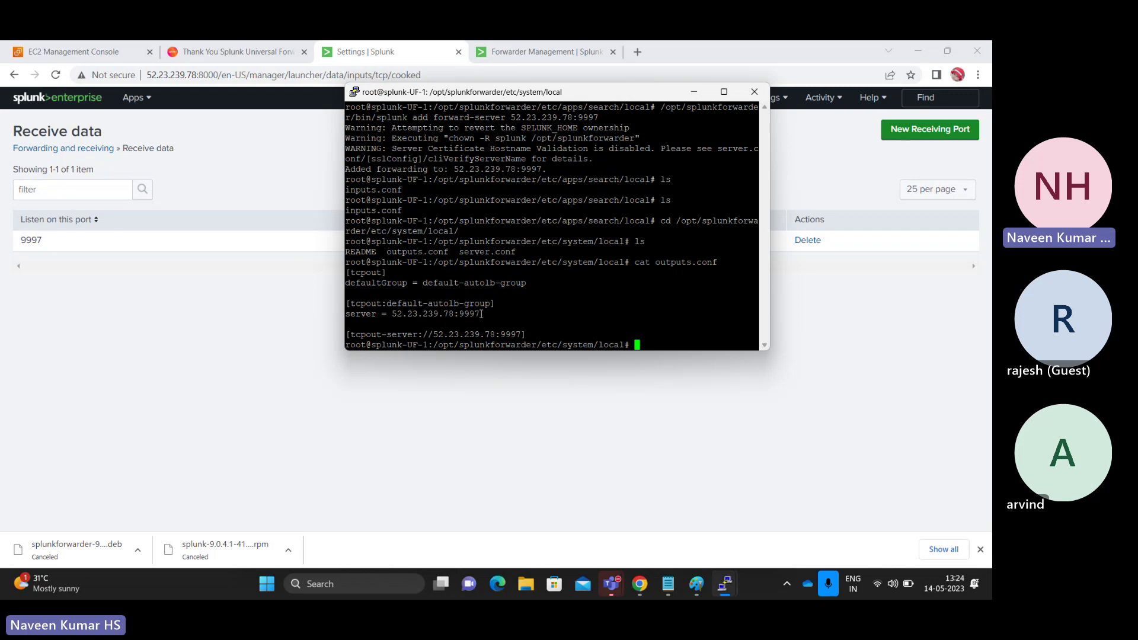
left_click_drag(466, 314, 487, 315)
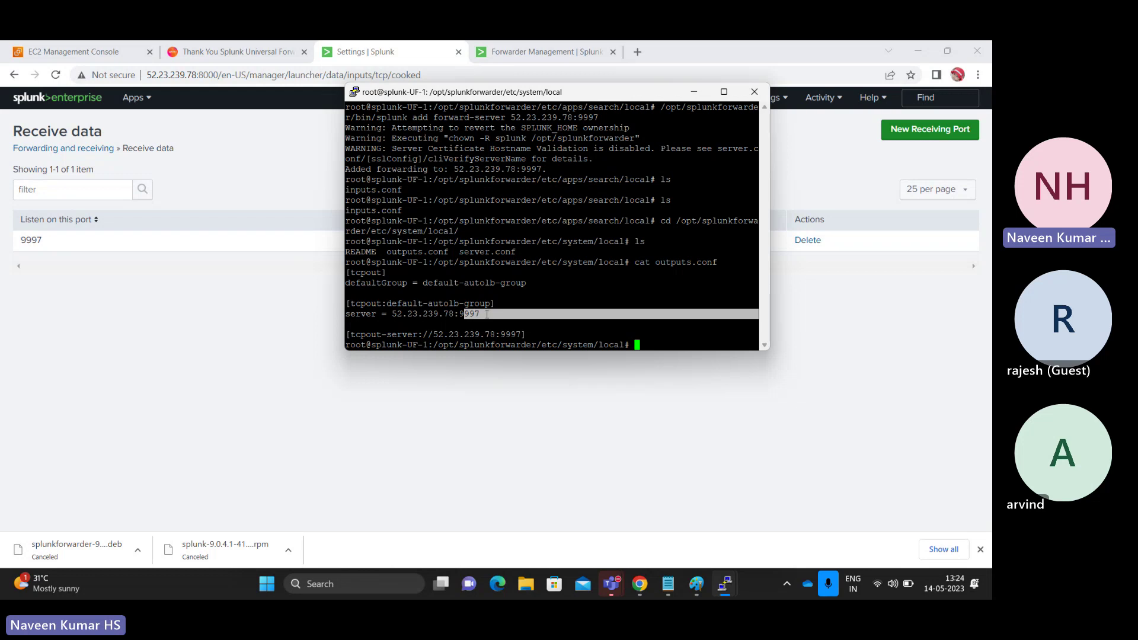
left_click(487, 315)
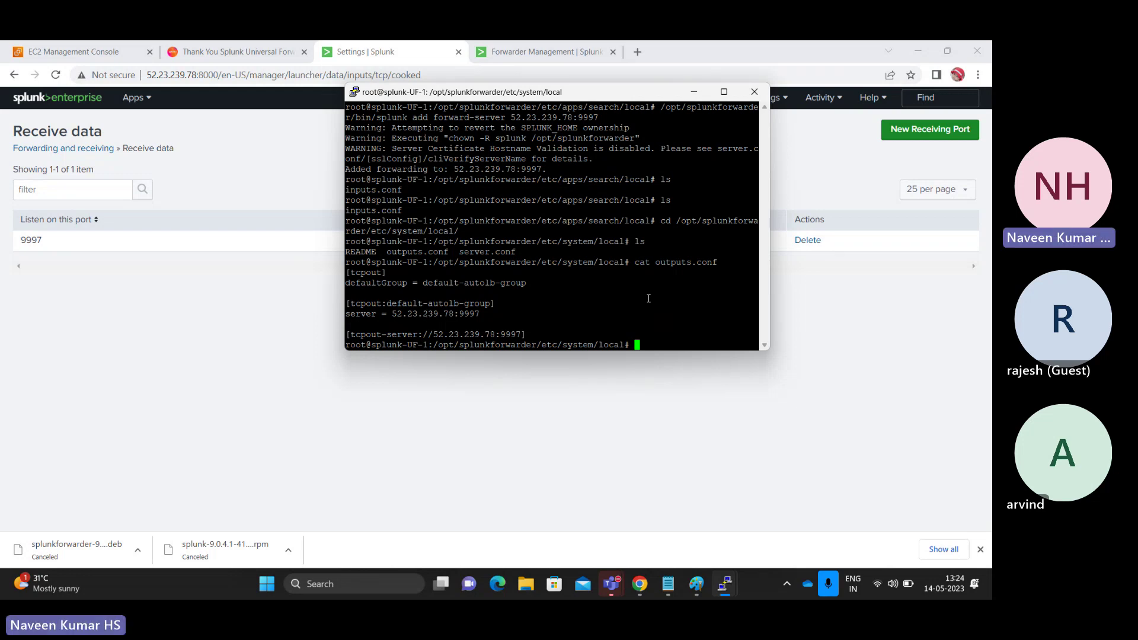
- Add a two-line Paint note above UF-1: 'inputs.conf --monitor and outputs.conf-->where to forward the data'
left_click(709, 591)
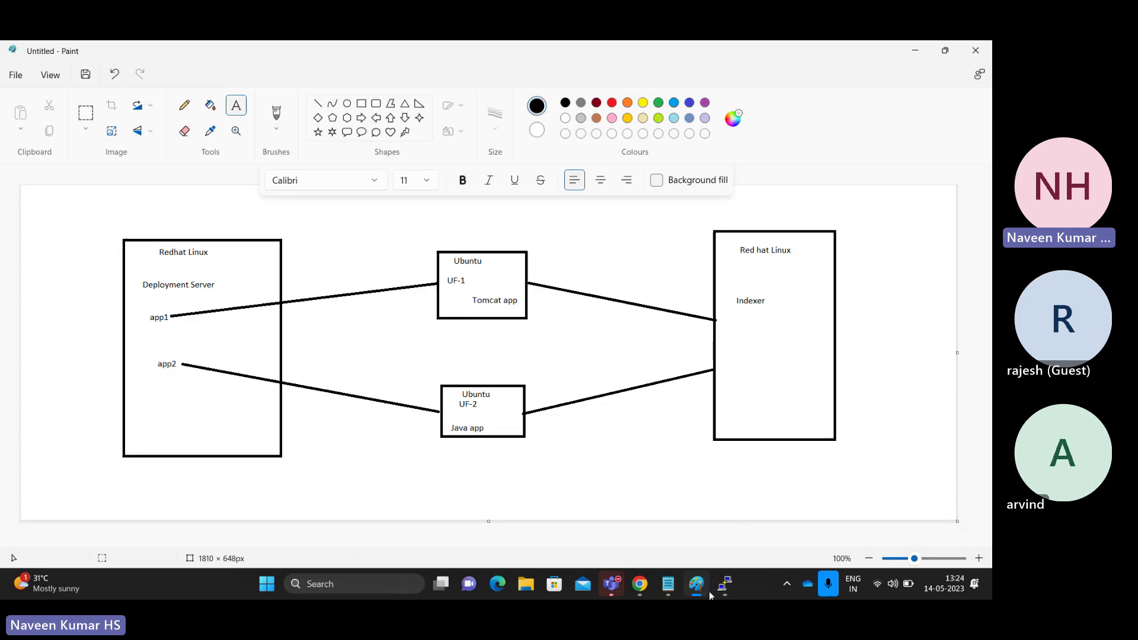
mouse_move(413, 236)
left_mouse_down()
mouse_move(566, 300)
mouse_move(555, 287)
mouse_move(555, 323)
mouse_move(557, 254)
mouse_move(566, 291)
left_mouse_up()
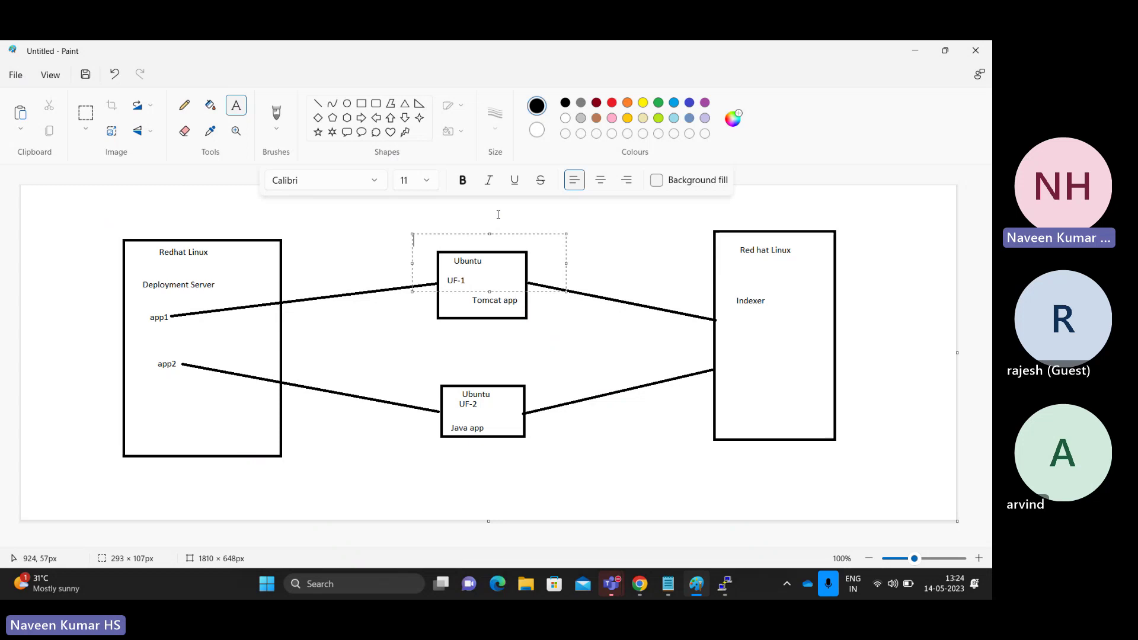
type("/var/log/test.log")
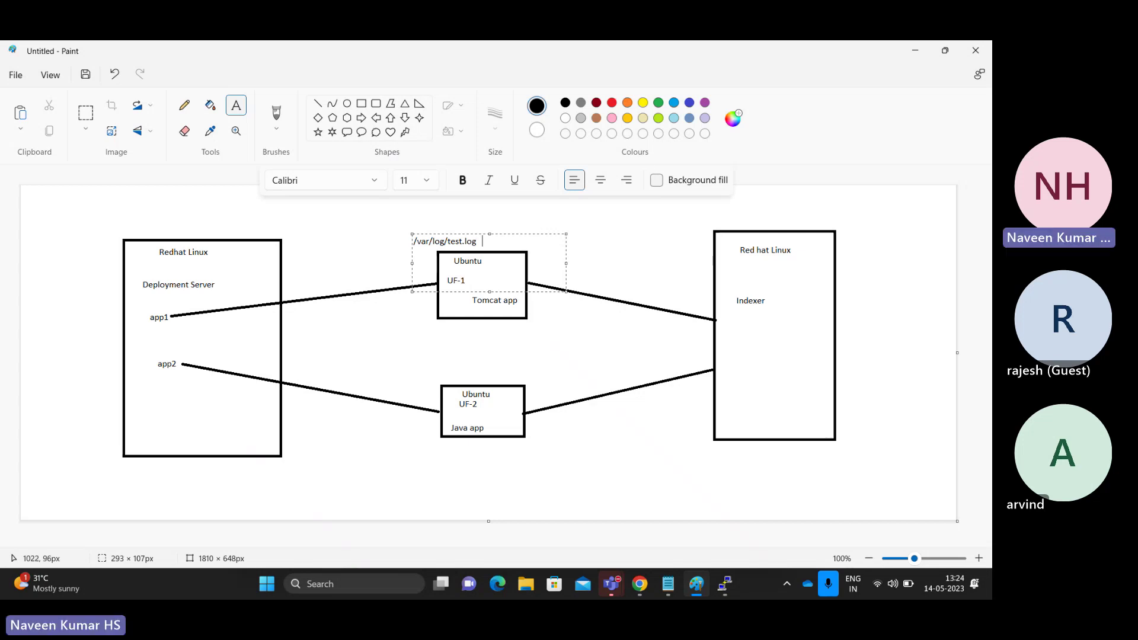
type("inputs")
type(".con")
type("f --monitor")
type(" and")
left_click_drag(549, 234, 556, 213)
type("o")
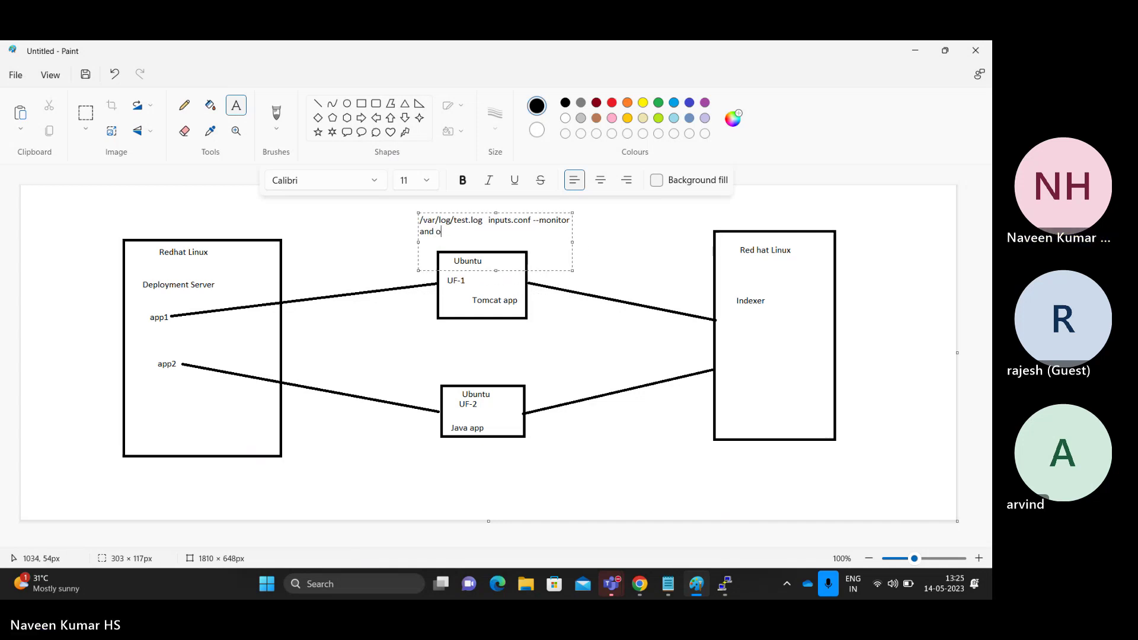
type("utputs.conf--")
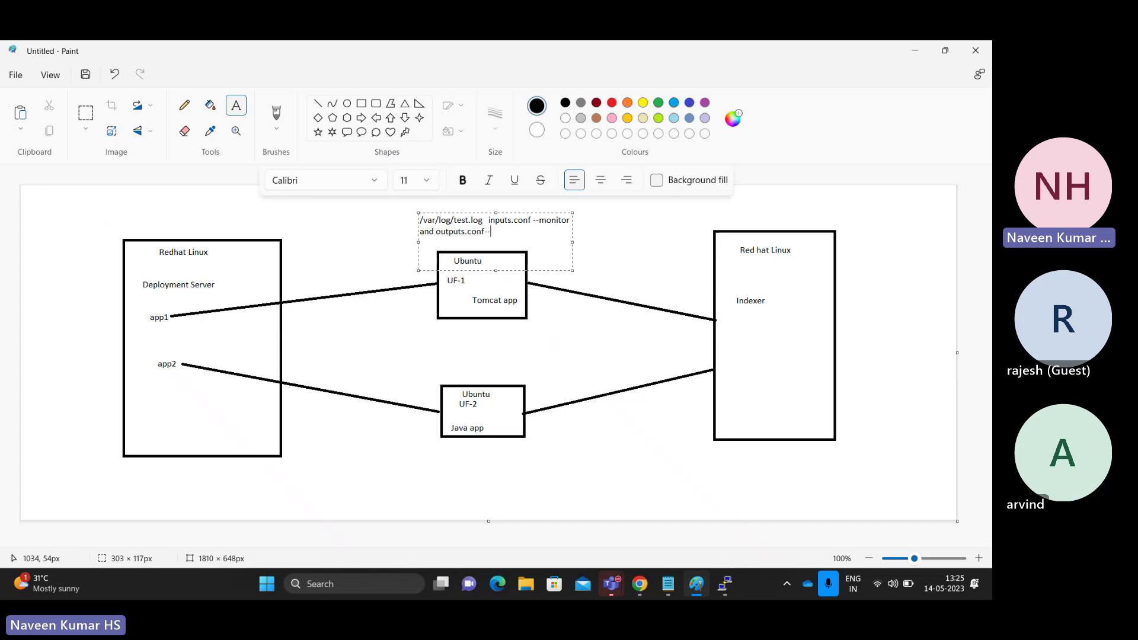
type(">where to forward ")
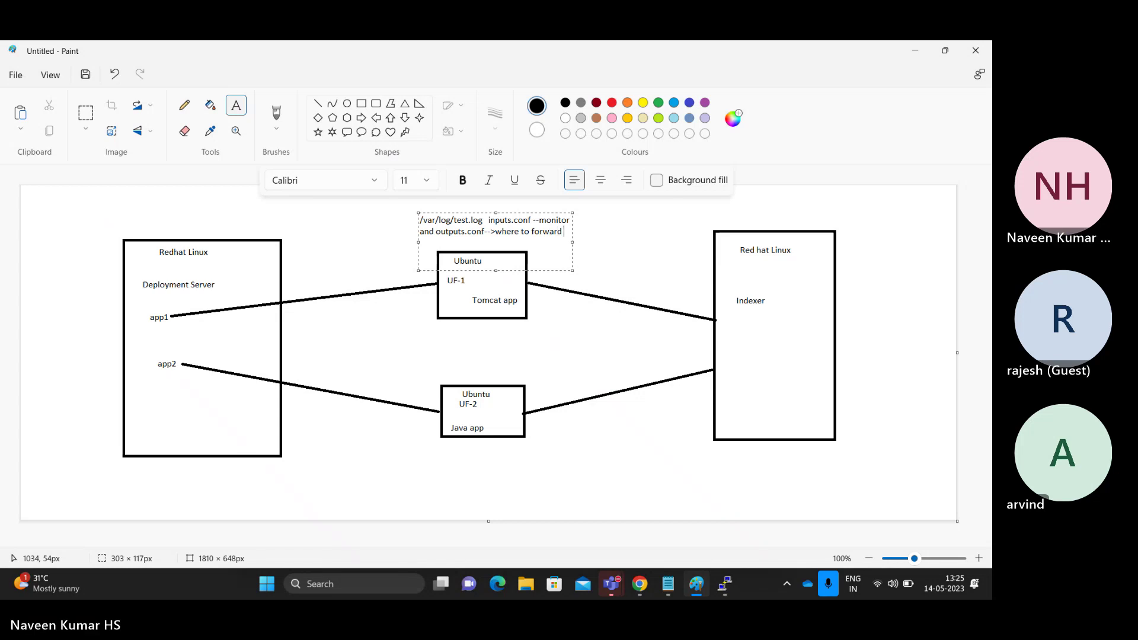
type("the data")
left_click_drag(572, 238, 608, 236)
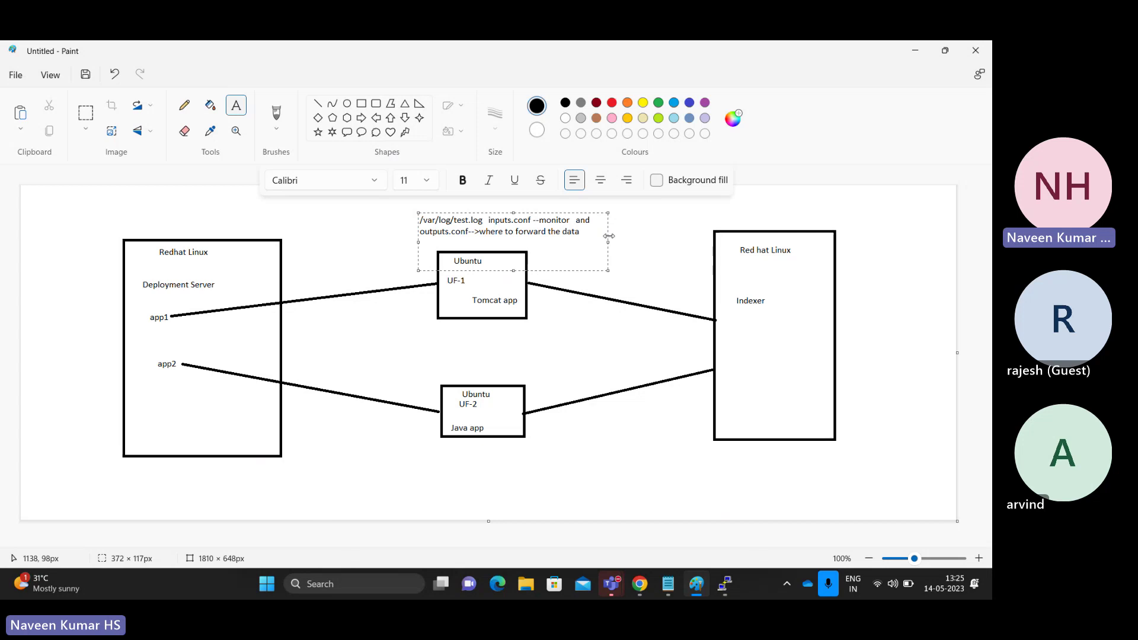
key("alt+Tab")
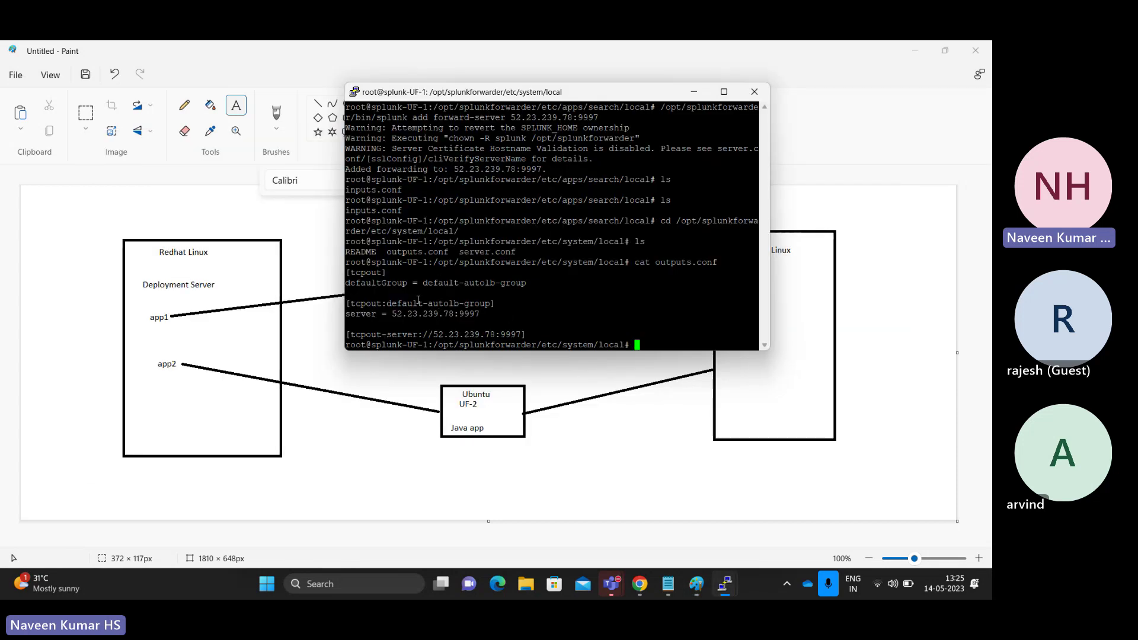
- From the Splunk home page, open Search & Reporting, skip the welcome tour, and focus the search bar
left_click_drag(531, 333, 397, 282)
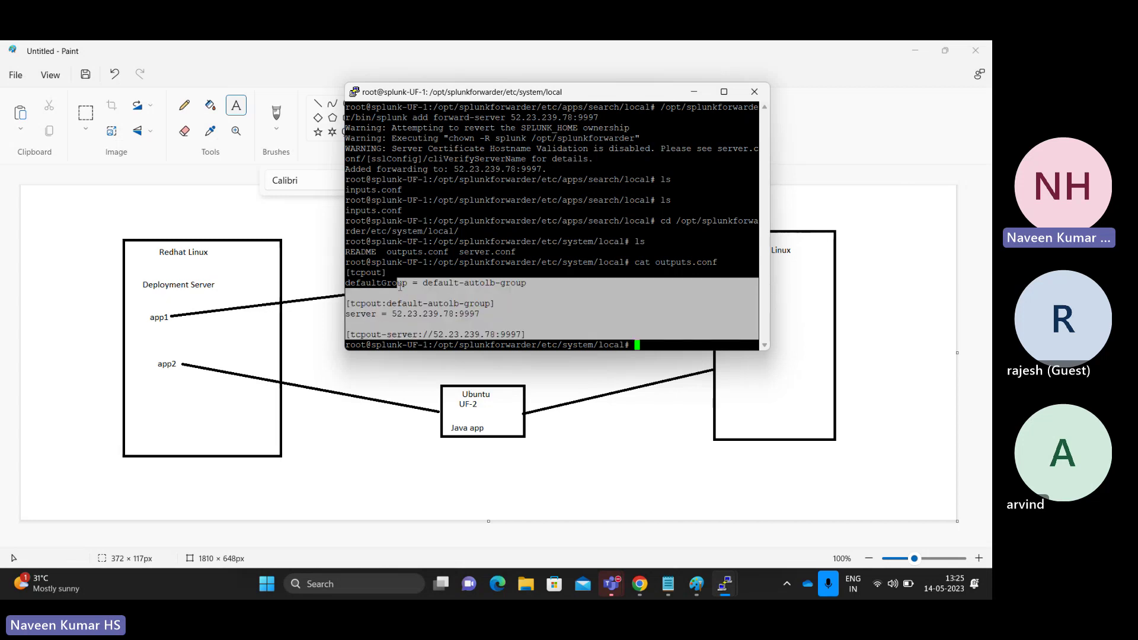
mouse_move(639, 586)
left_click(638, 503)
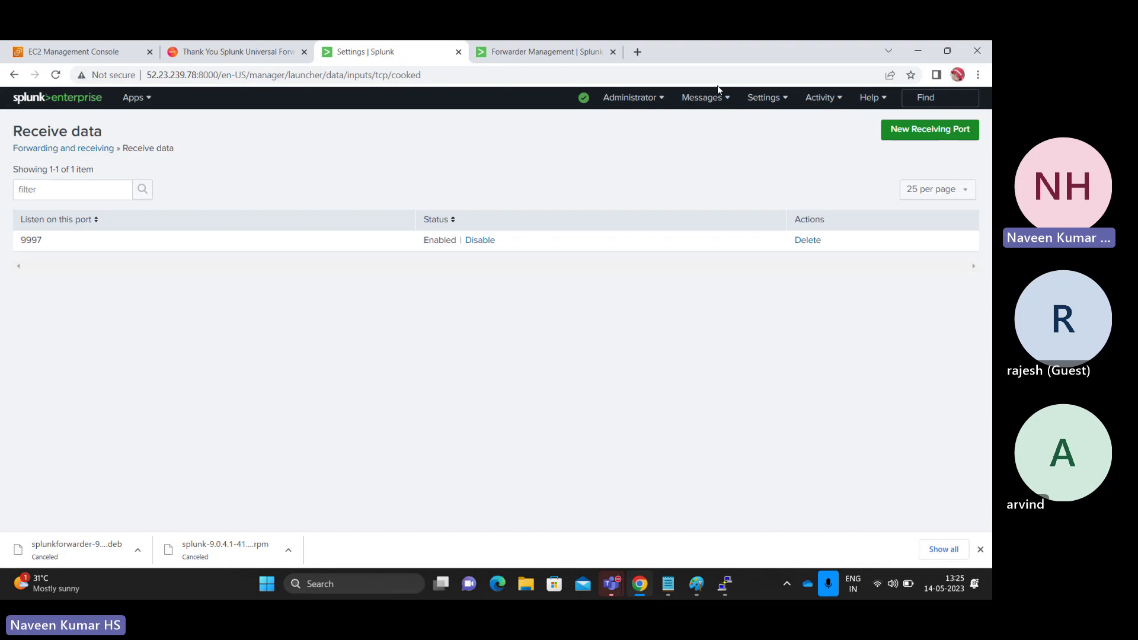
left_click(759, 103)
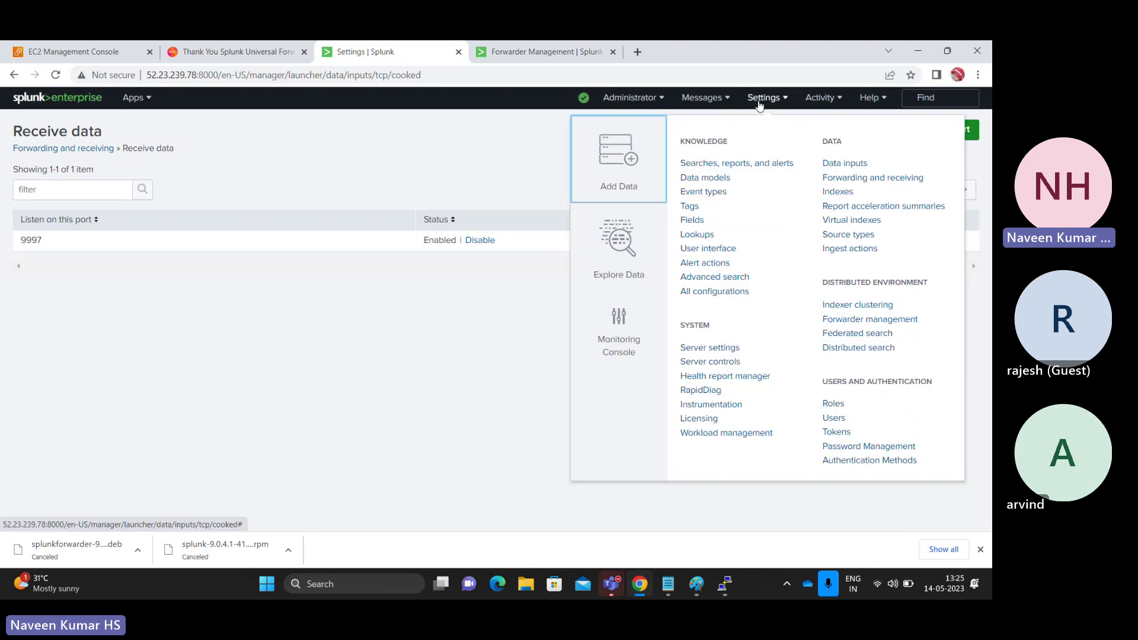
left_click(82, 102)
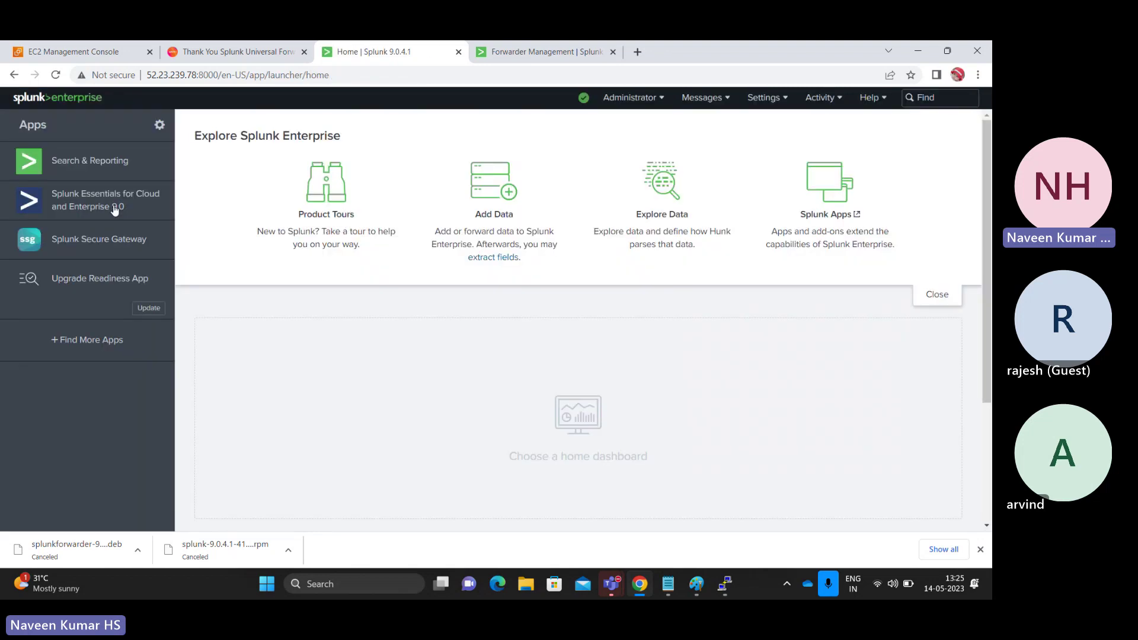
left_click(122, 166)
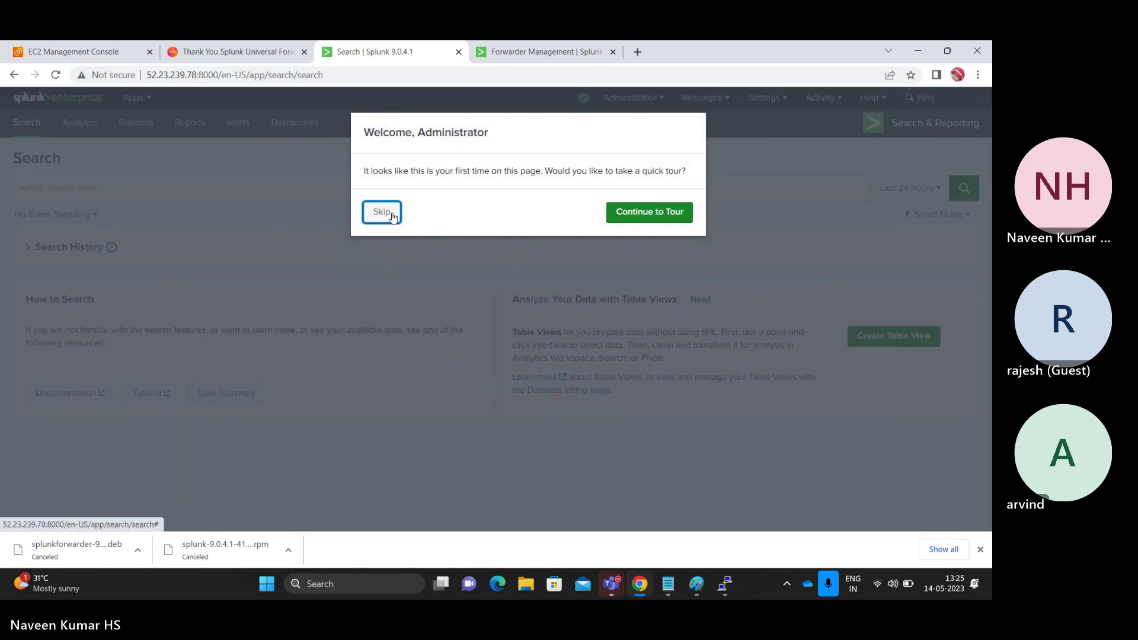
left_click(384, 213)
left_click(272, 196)
- Search index=main, returning one test.log event from host splunk-UF-1
type("inde")
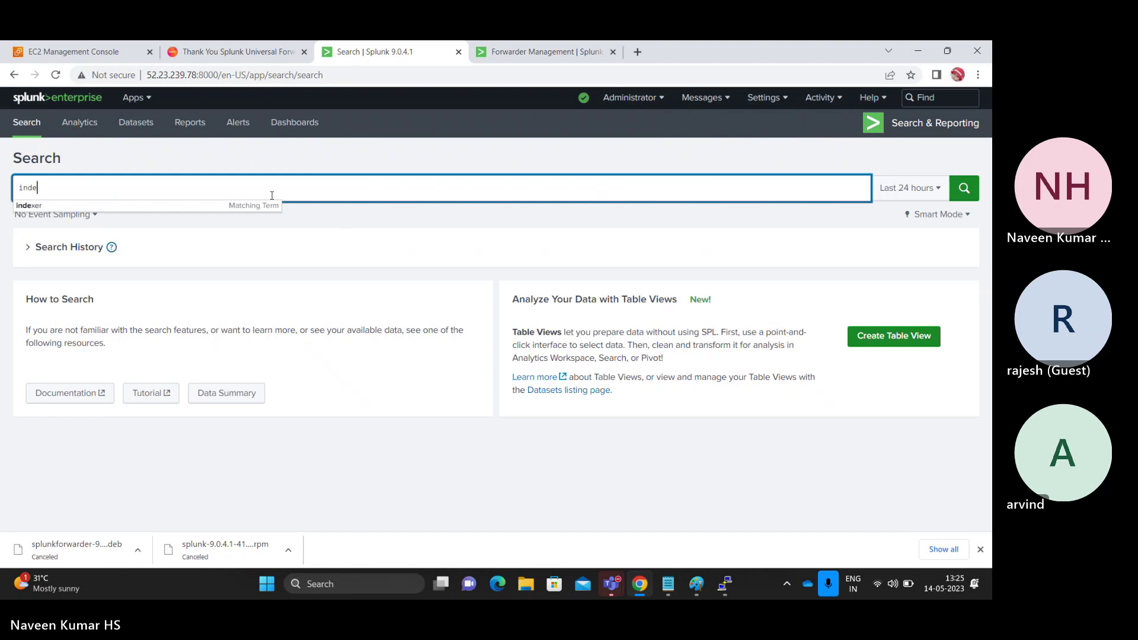
type("x=main")
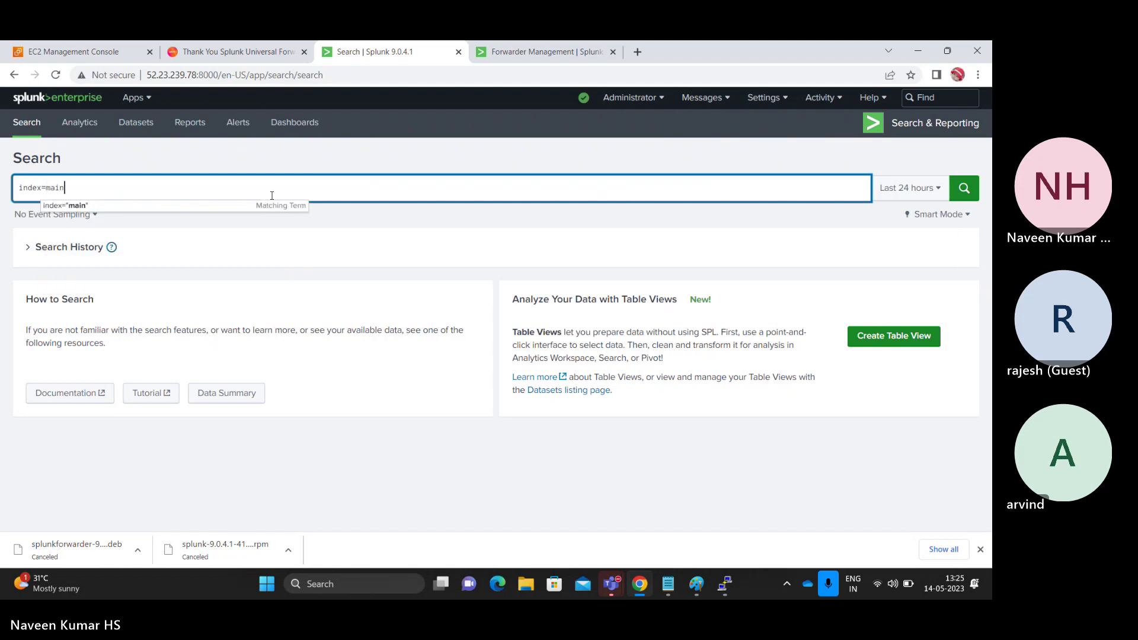
key("Return")
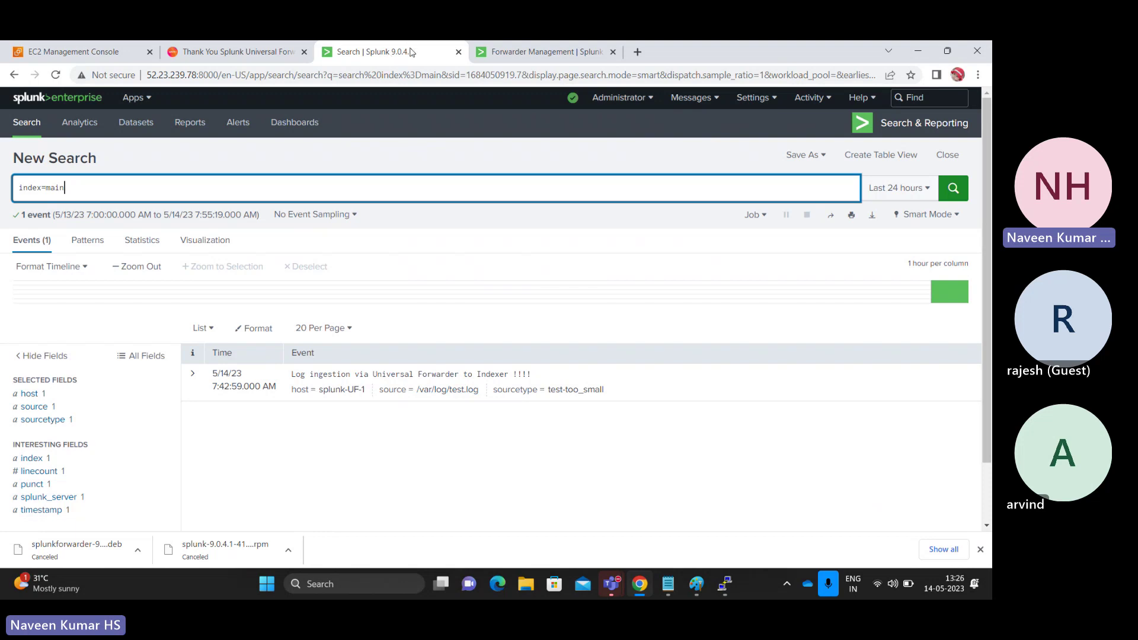
key("alt+Tab")
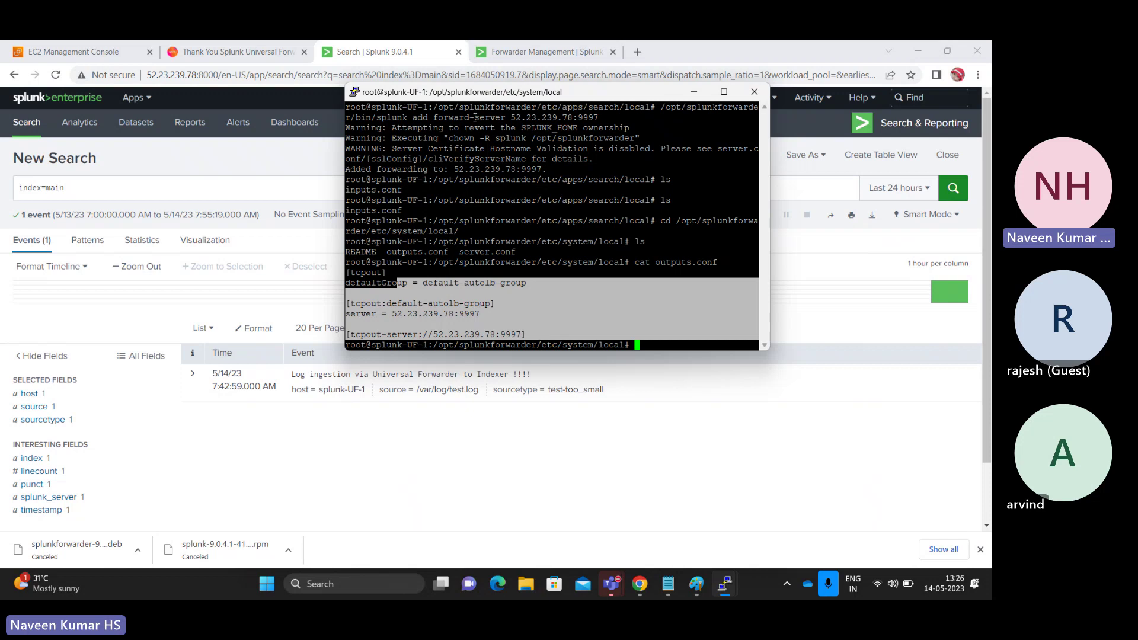
- Change into /var/log on splunk-UF-1 and list its files
left_click(598, 336)
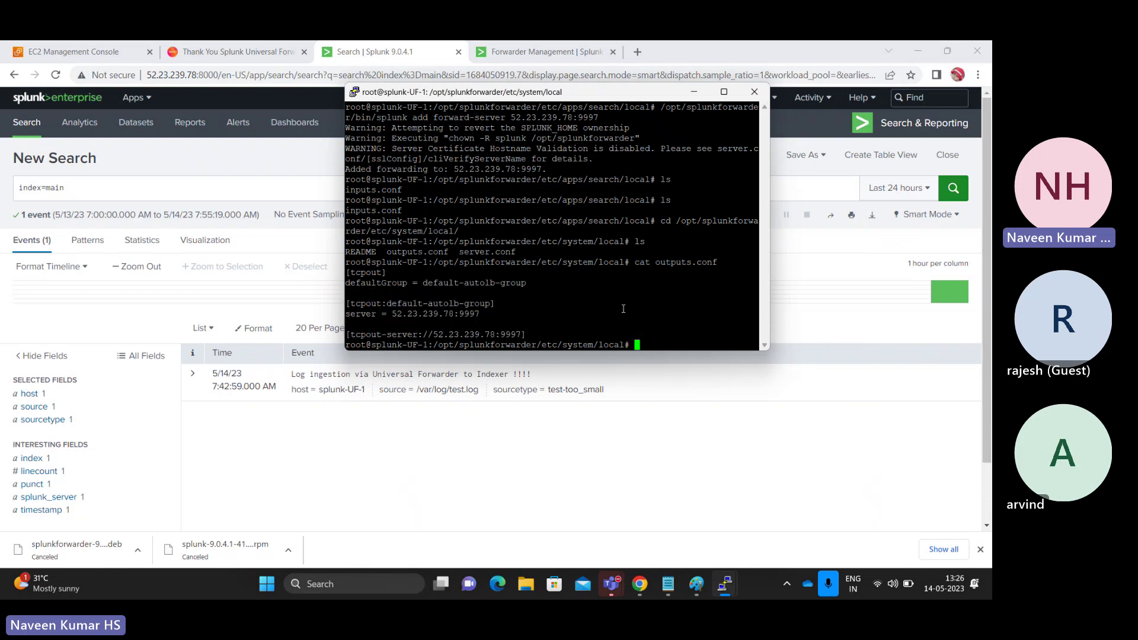
type("cd /v")
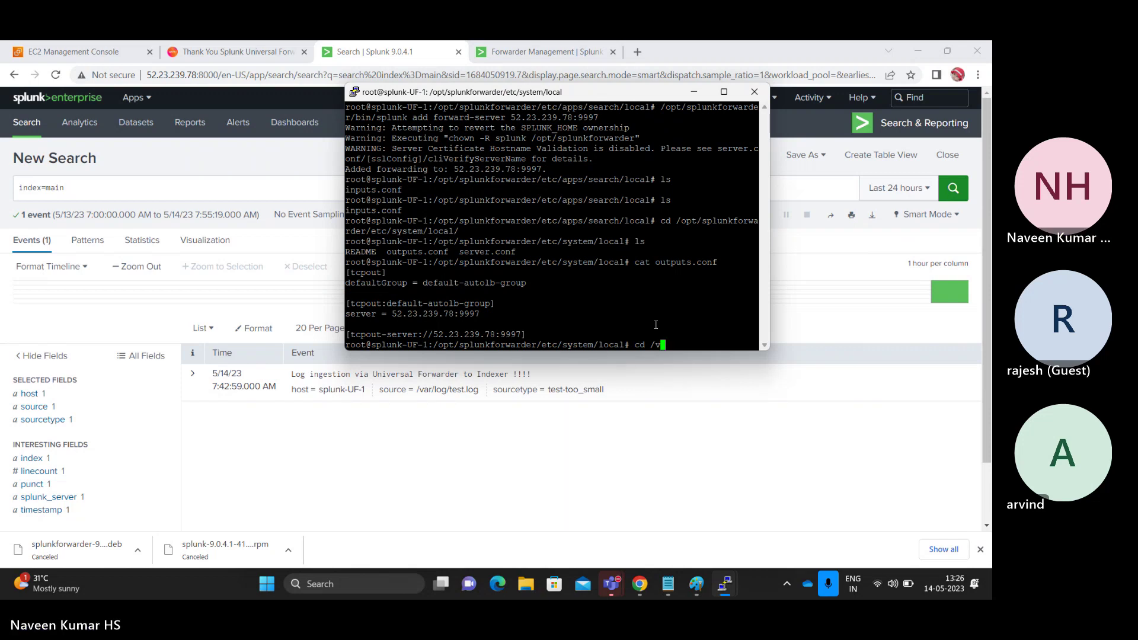
type("arl-/lo")
key("BackSpace")
key("BackSpace")
key("BackSpace")
key("BackSpace")
key("BackSpace")
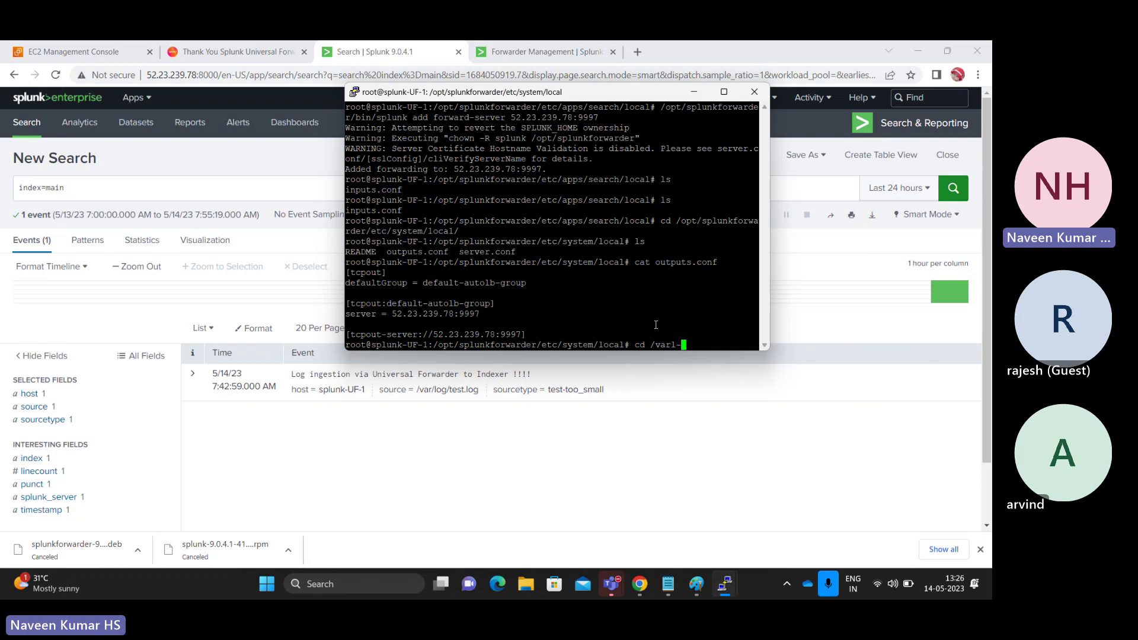
type("/log/")
key("Return")
type("ls")
key("Return")
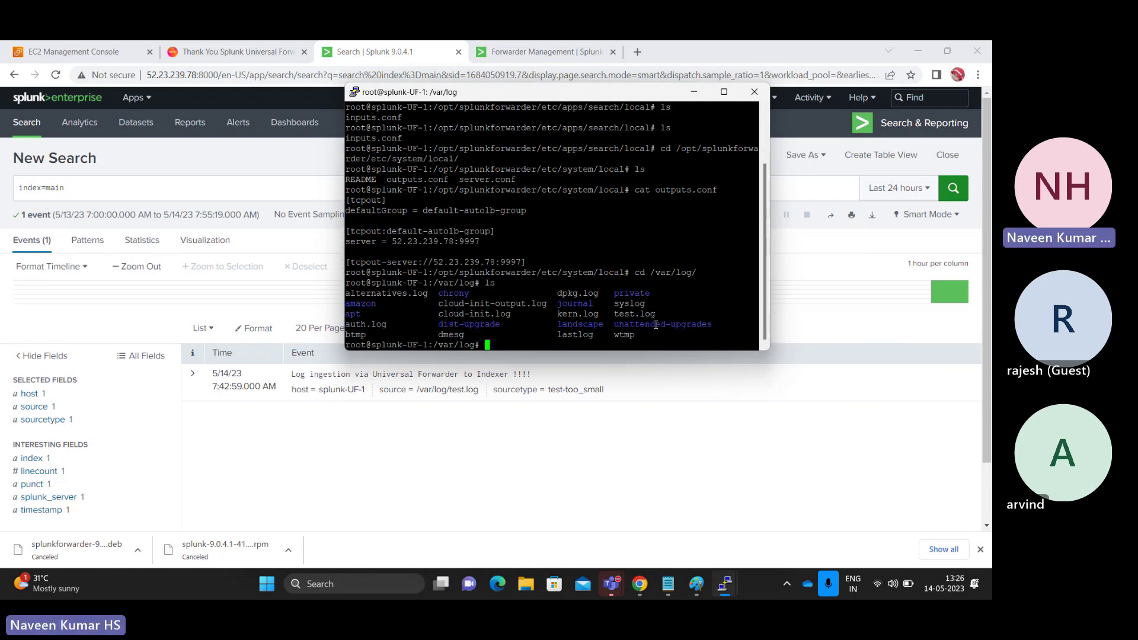
- Print test.log and highlight its 'Log ingestion via Universal Forwarder to Indexer !!!!' line
type("vat test.log")
key("Return")
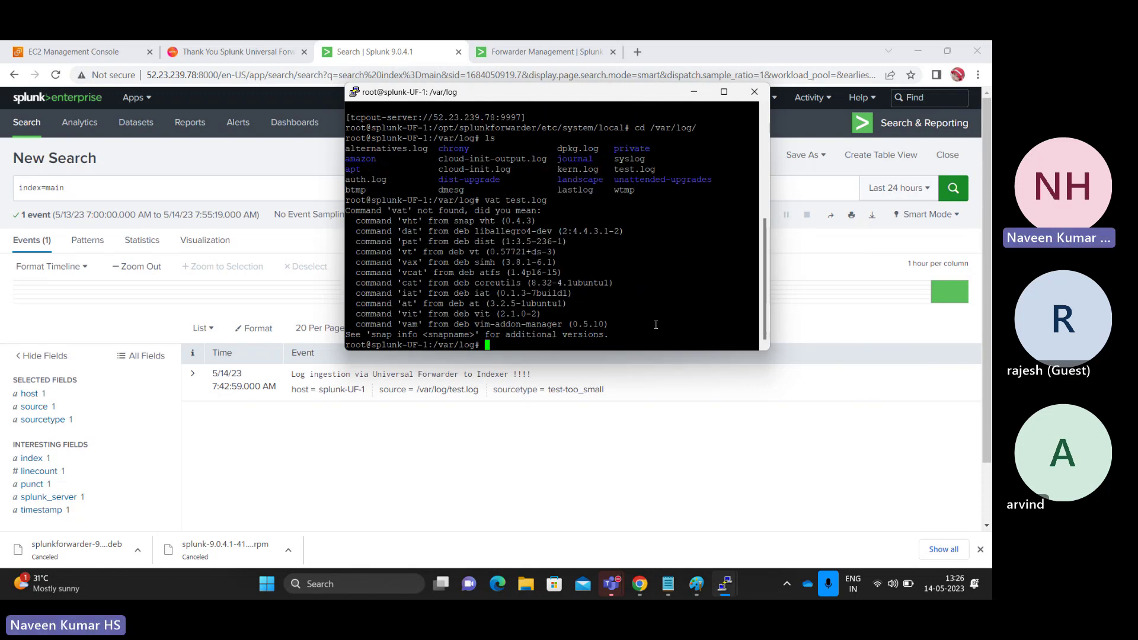
type("cat test.log ")
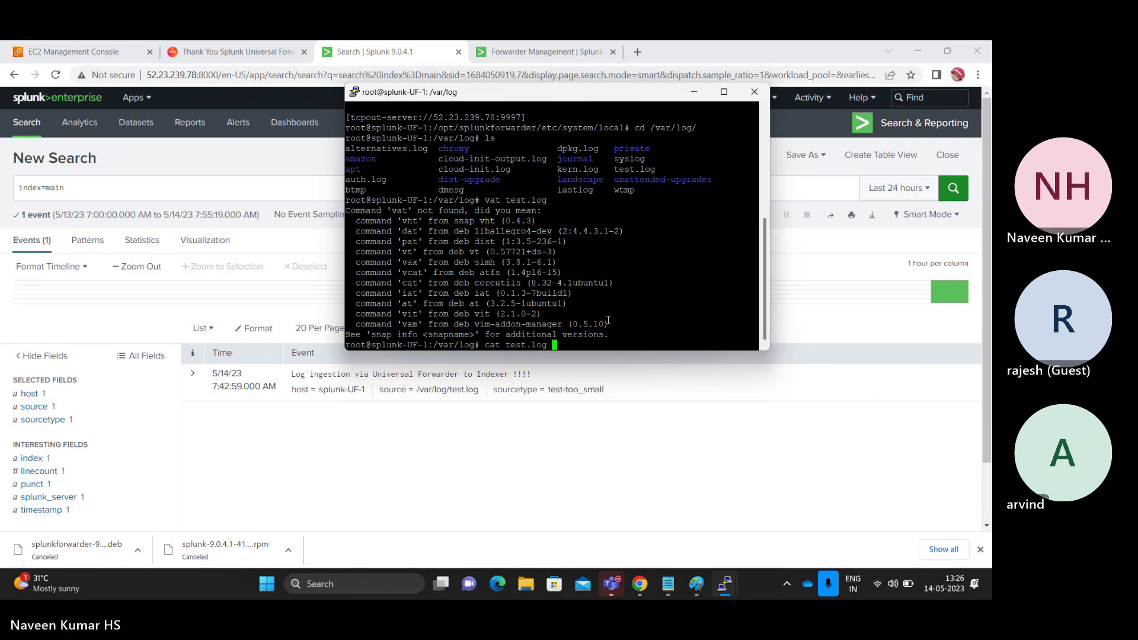
type("4")
key("BackSpace")
key("Return")
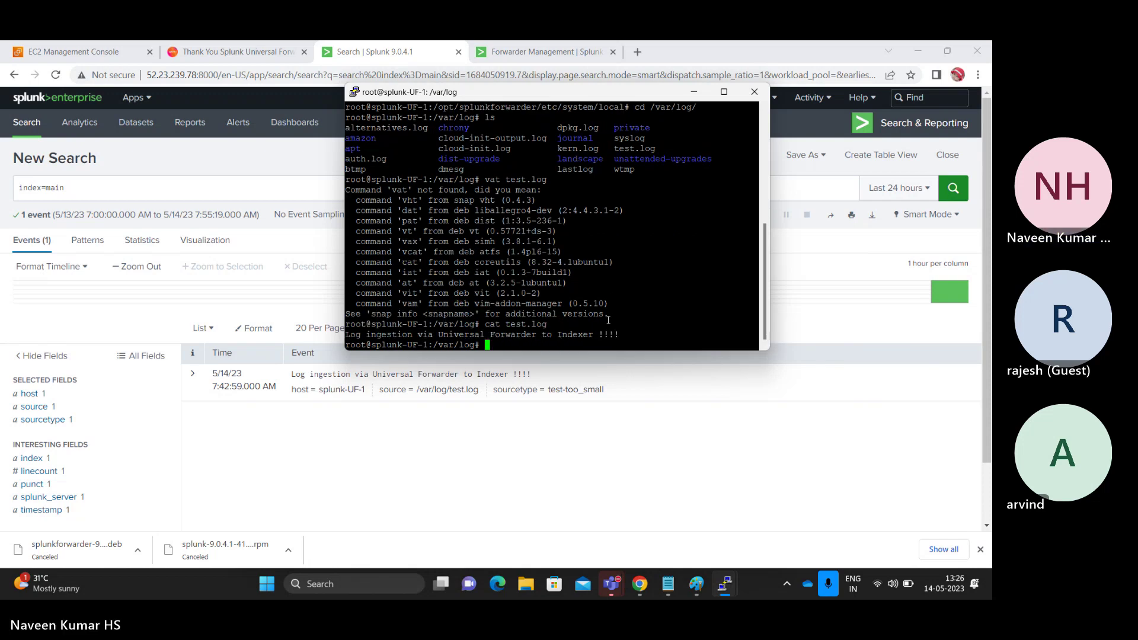
left_click_drag(348, 338, 618, 335)
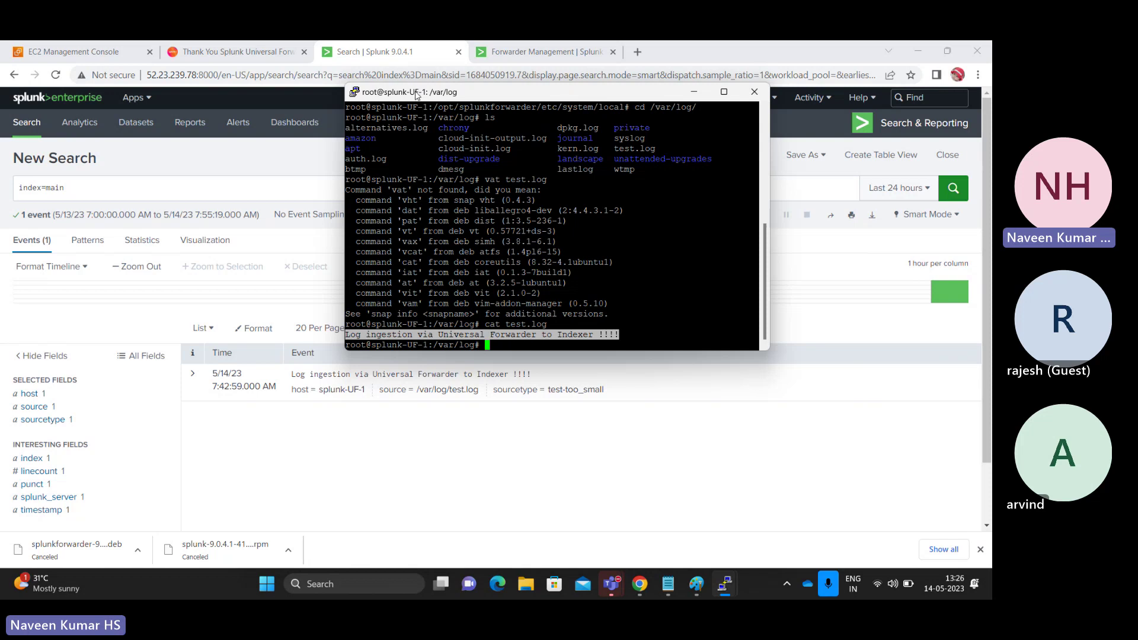
- Verify the event's host splunk-UF-1, source /var/log/test.log and sourcetype test-too_small in Splunk's field summaries
left_click(249, 188)
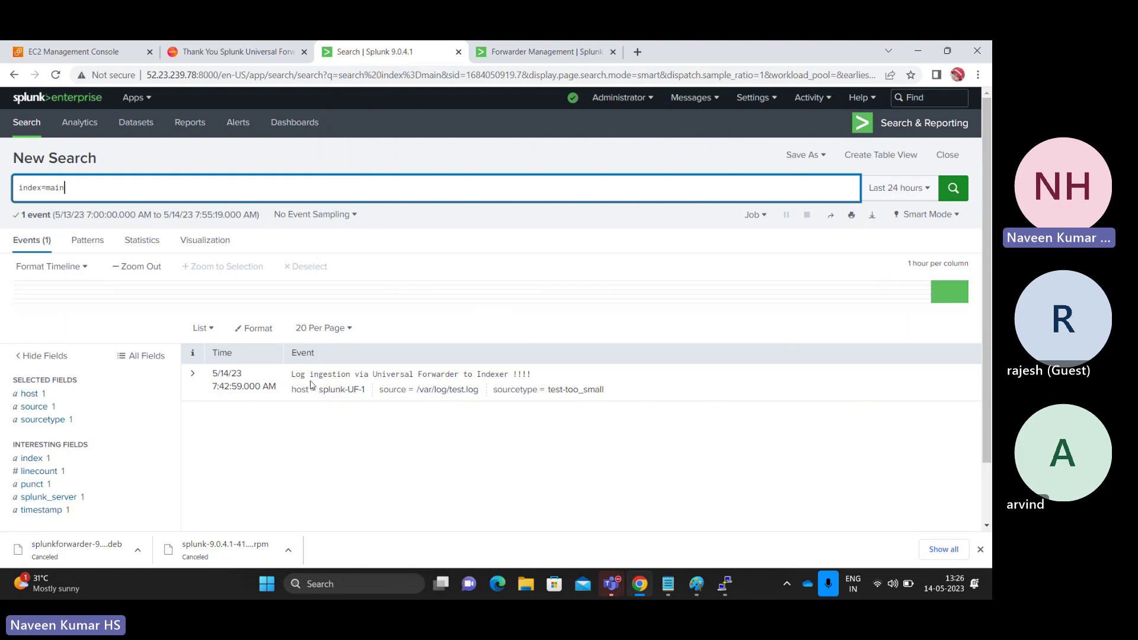
left_click_drag(366, 390, 318, 389)
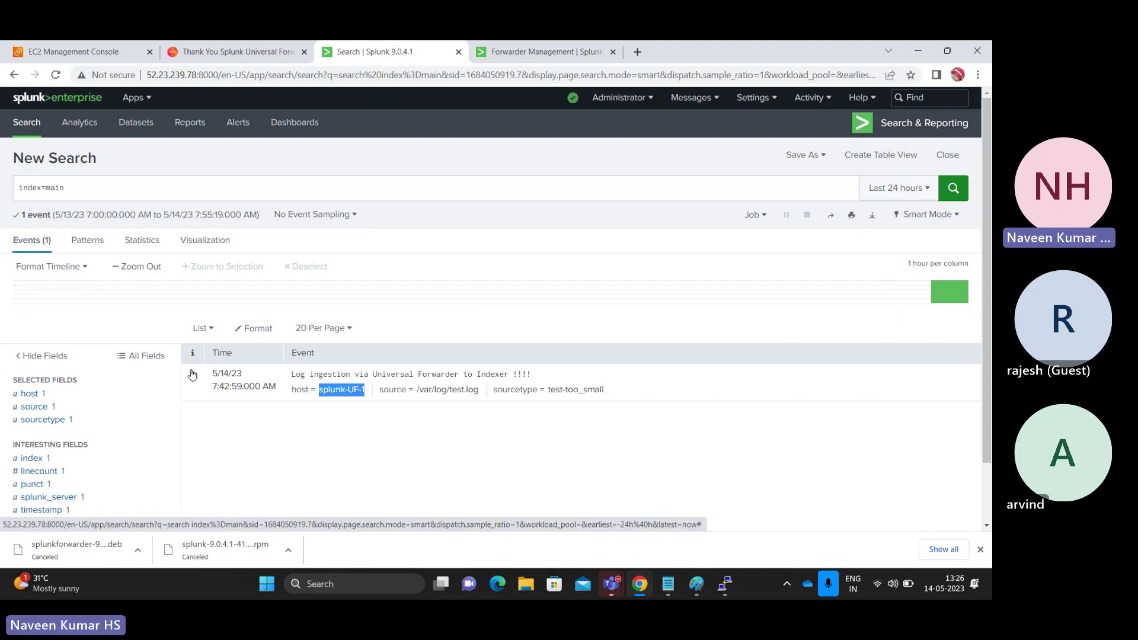
left_click(30, 399)
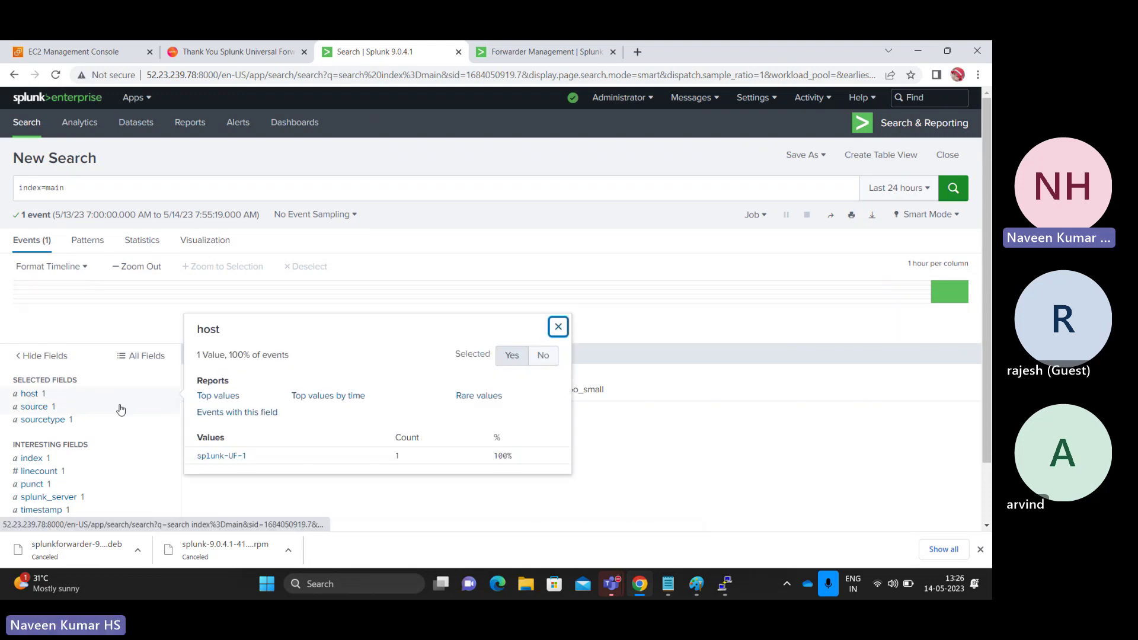
left_click(50, 409)
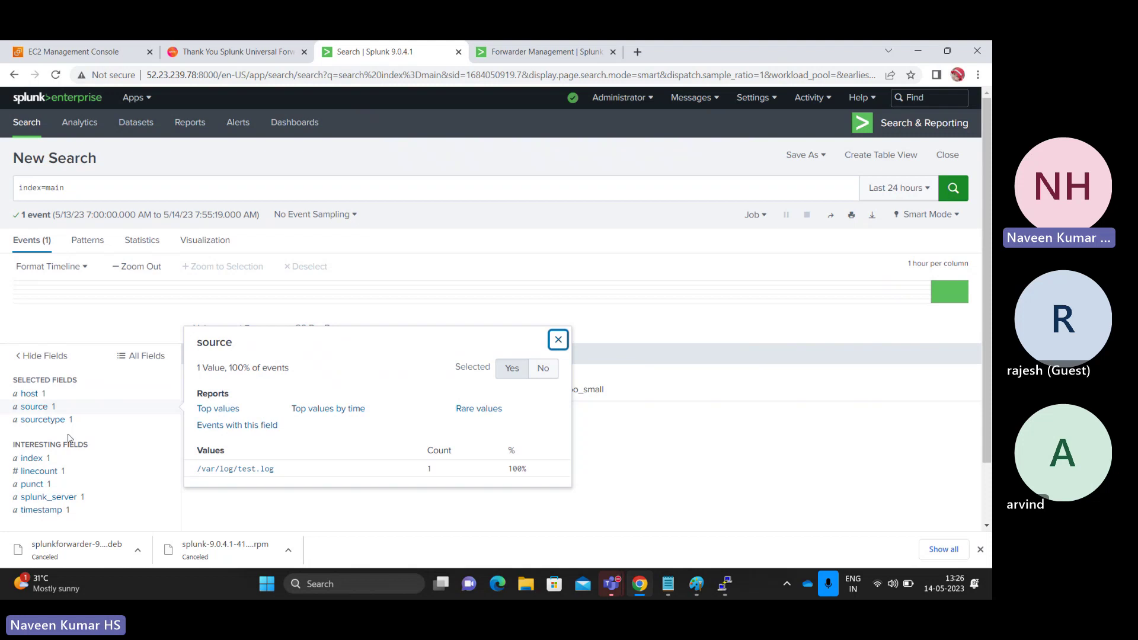
left_click(43, 421)
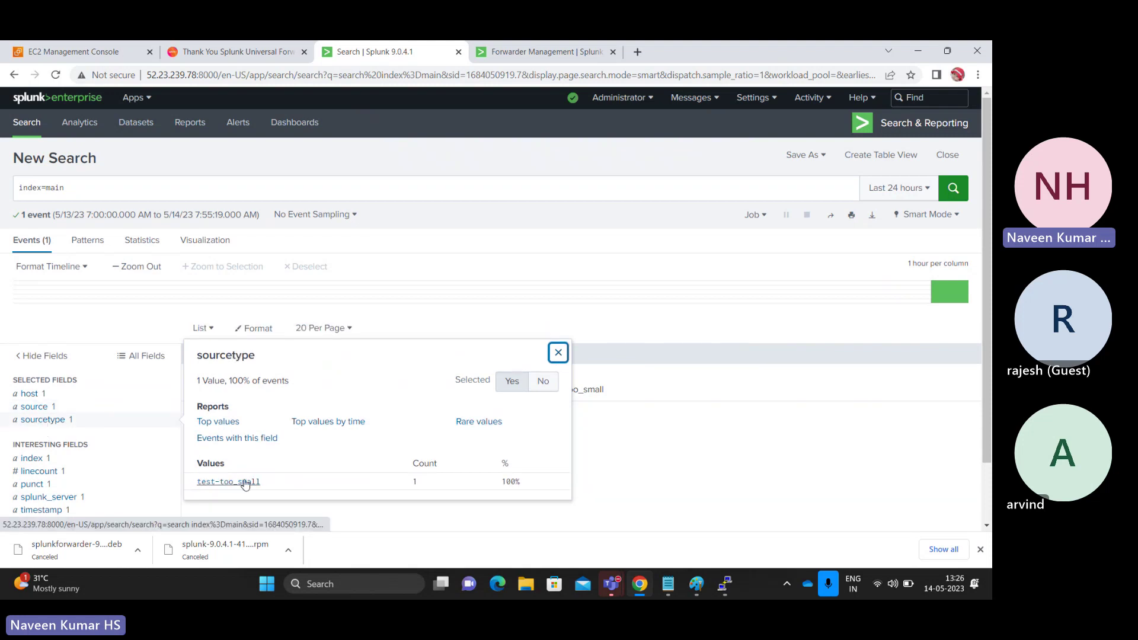
left_click(409, 188)
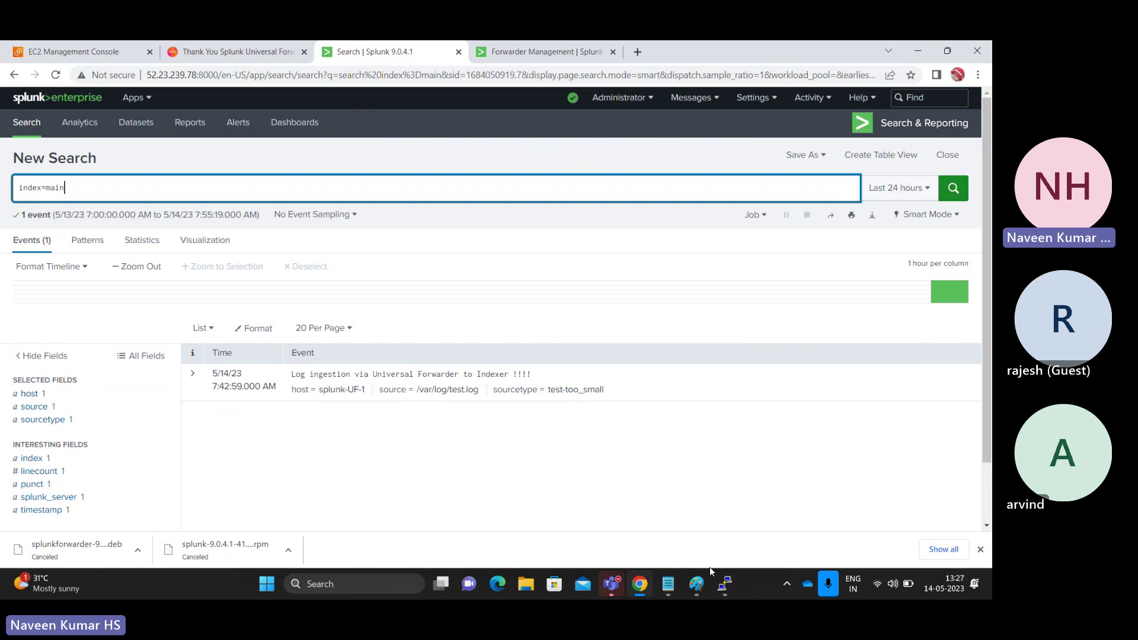
left_click(701, 586)
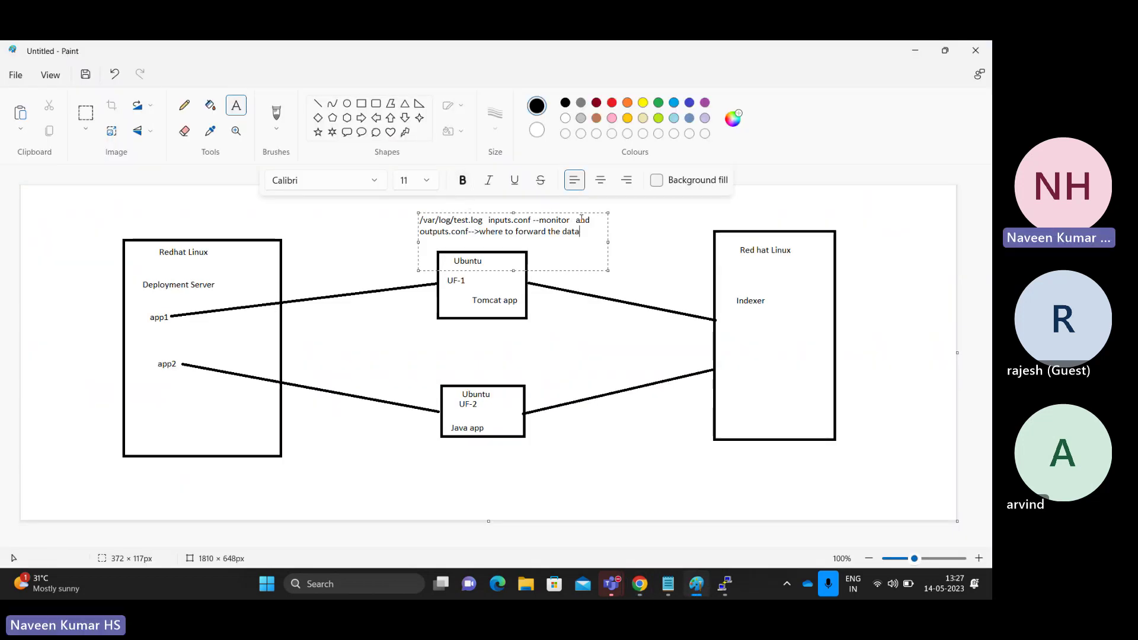
- Highlight the words test, inputs and outputs in the diagram's UF-1 note
double_click(461, 222)
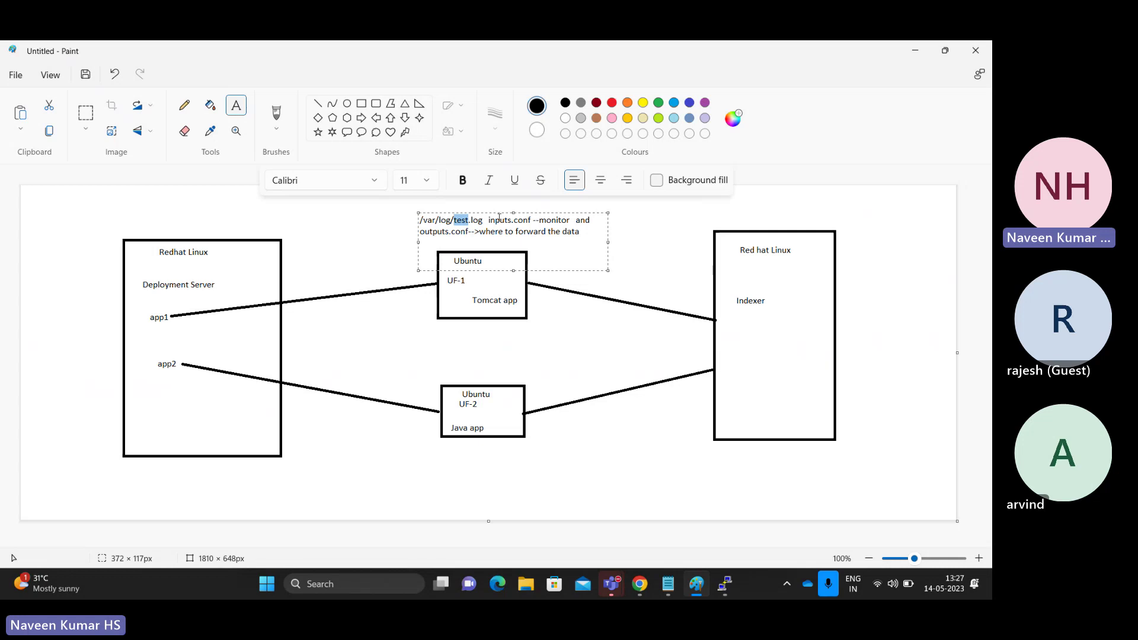
double_click(504, 221)
double_click(434, 232)
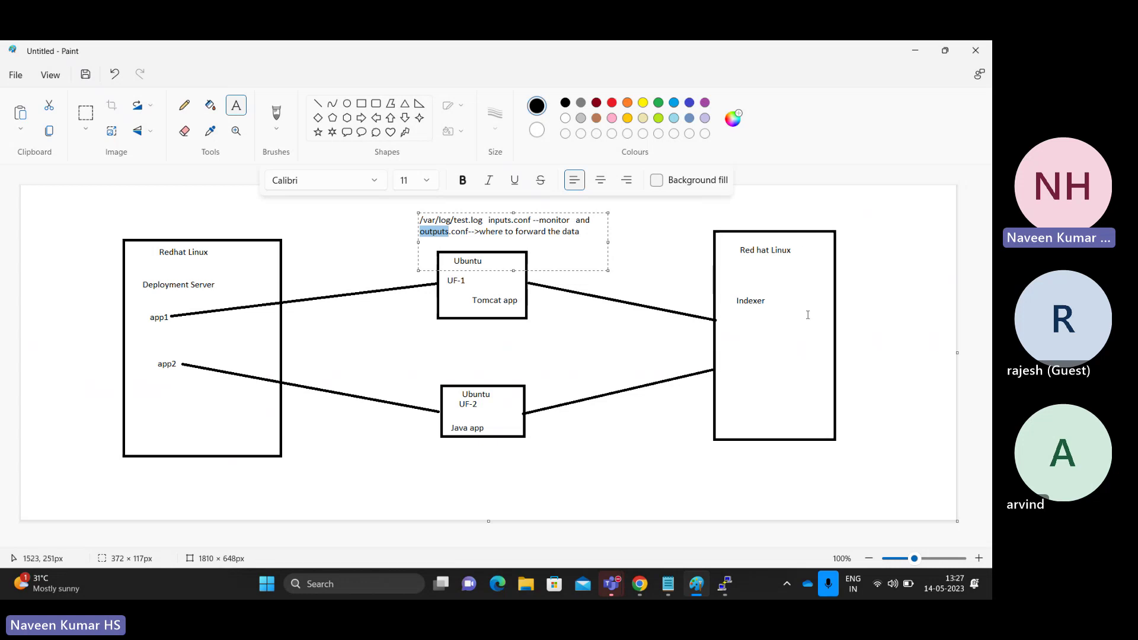
left_click(641, 589)
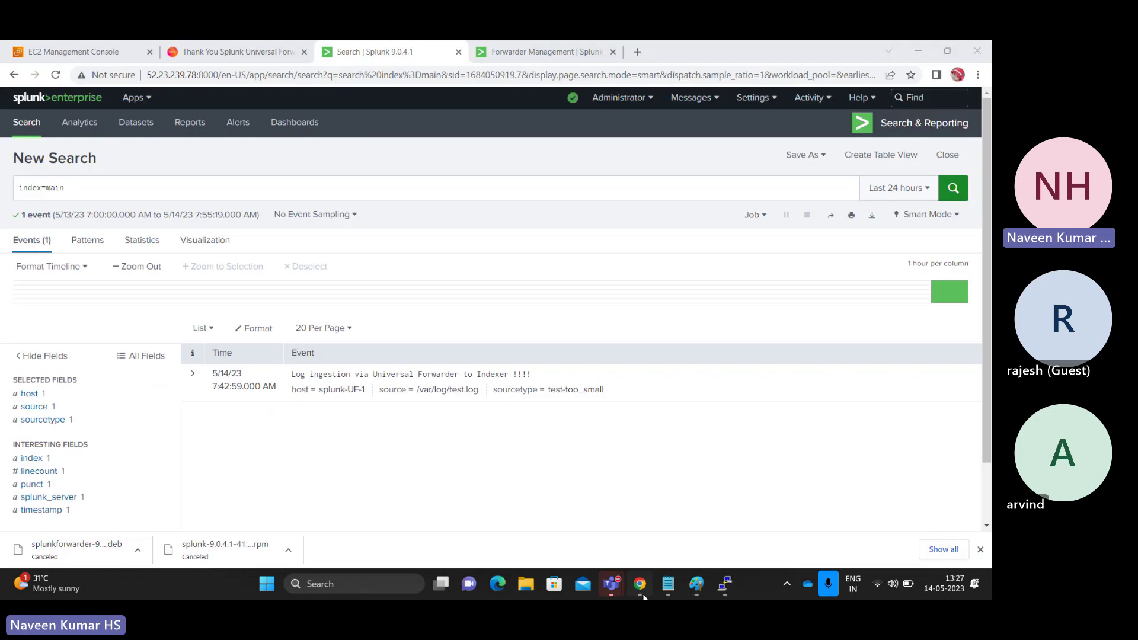